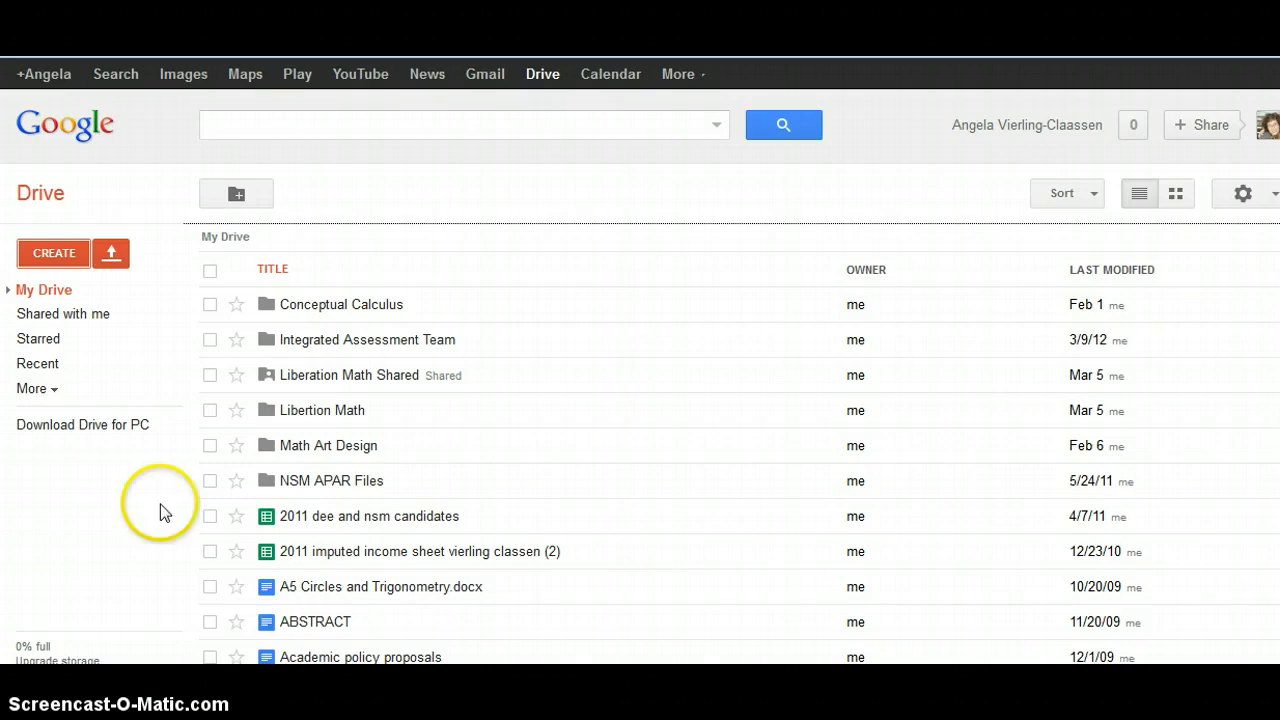
Create a blank spreadsheet and enter the headings Month in A1 and Balance in B1
left_click(66, 256)
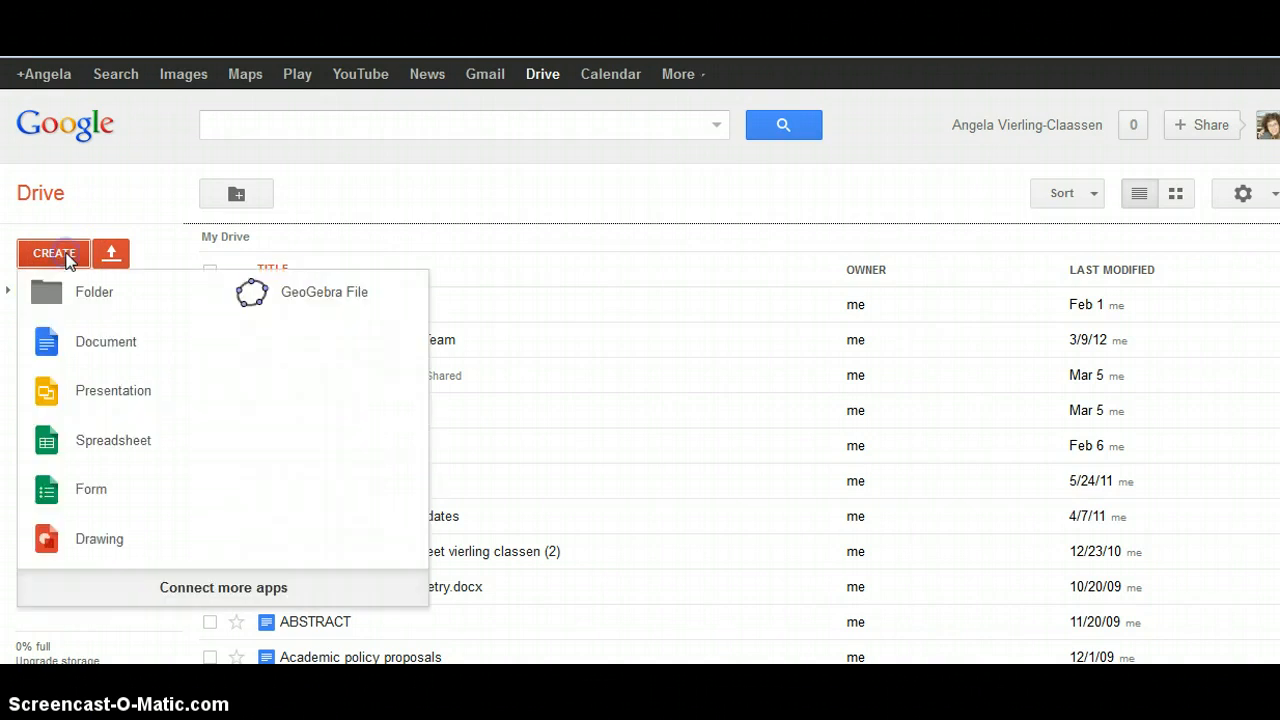
left_click(75, 438)
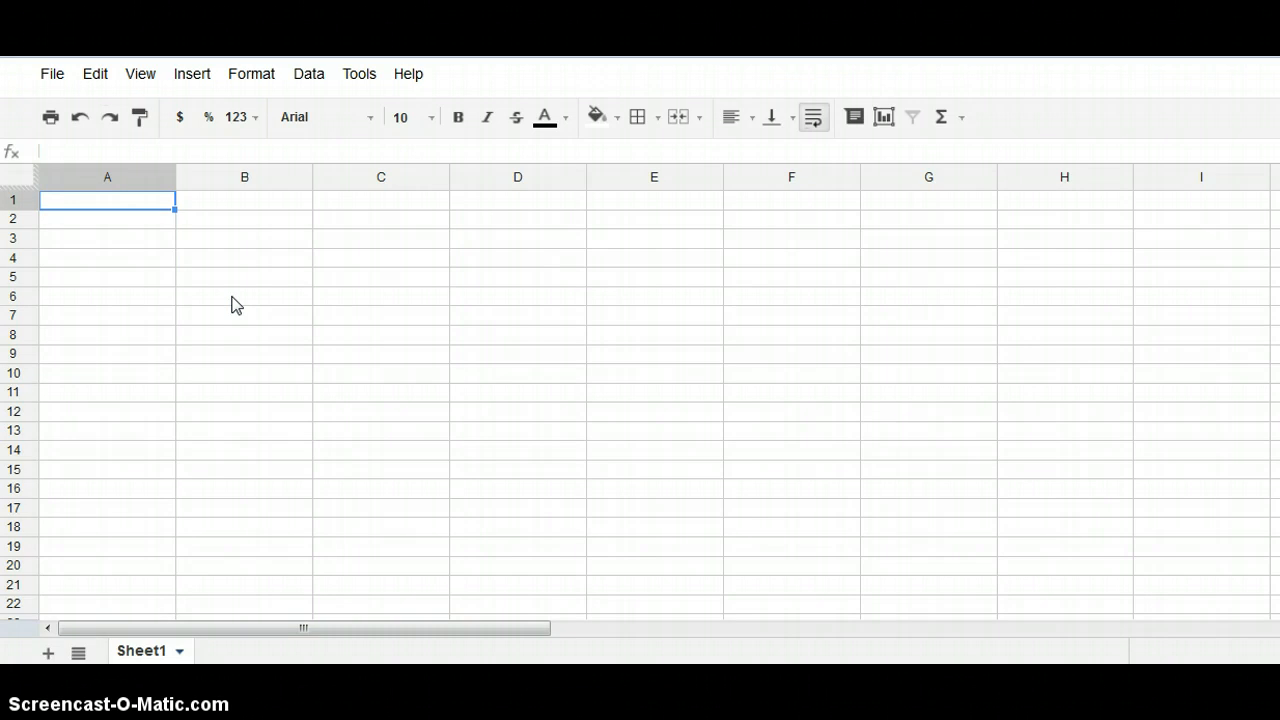
type("Month")
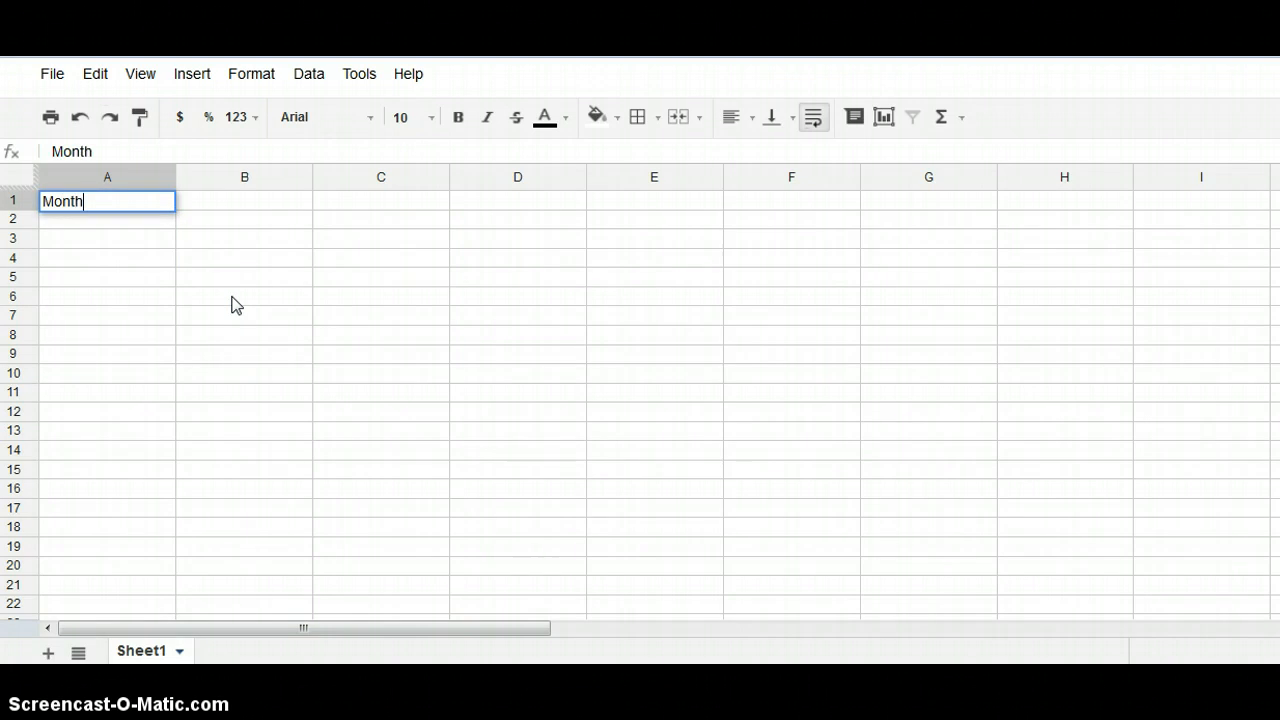
key("Return")
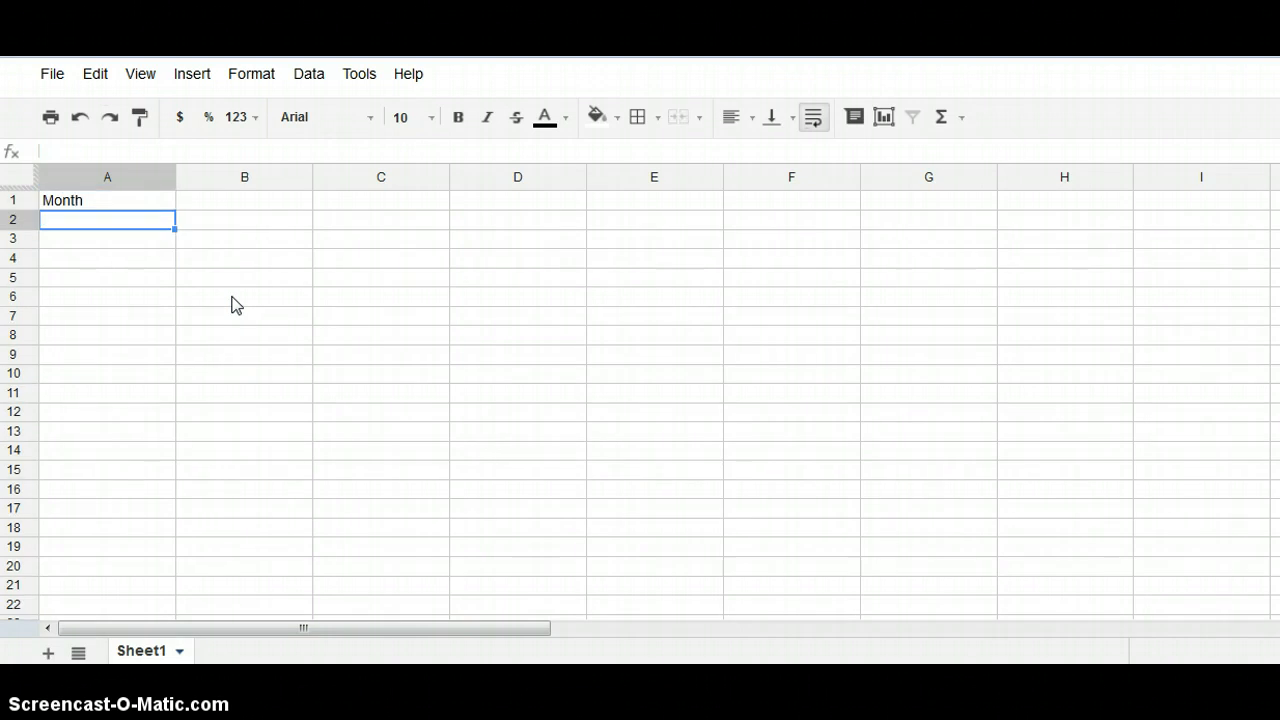
key("Right")
key("Up")
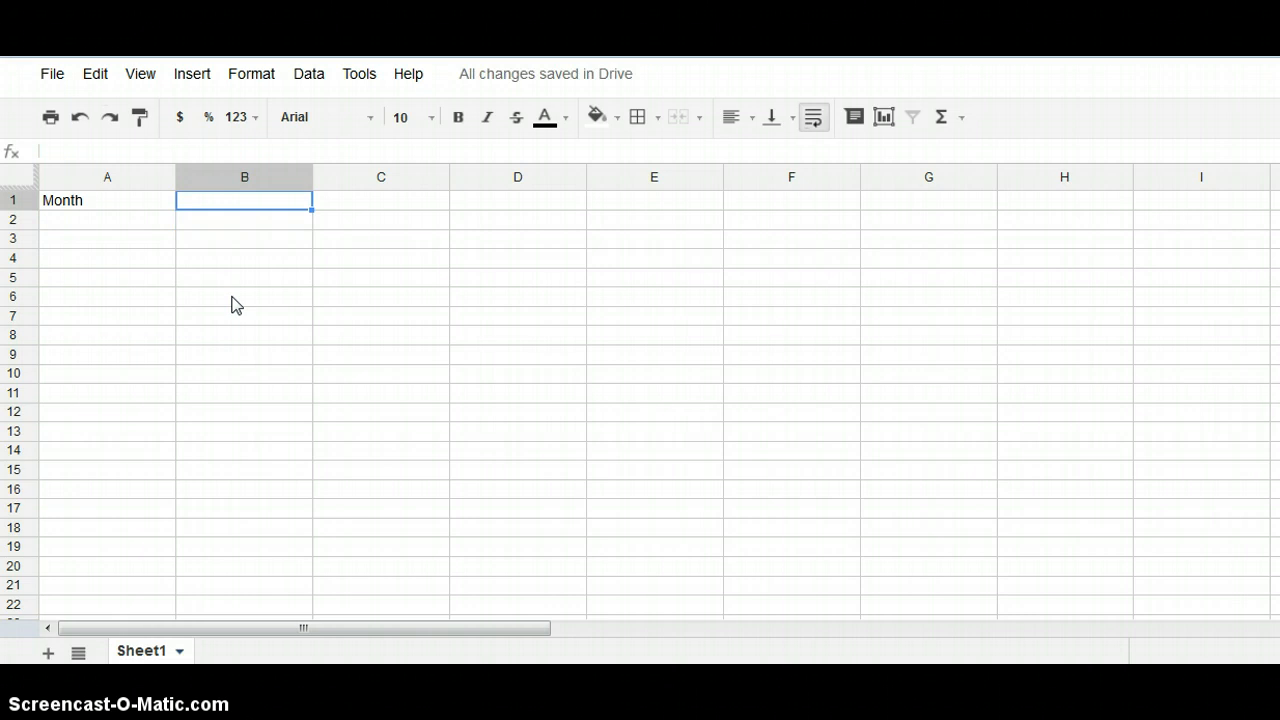
type("Balance")
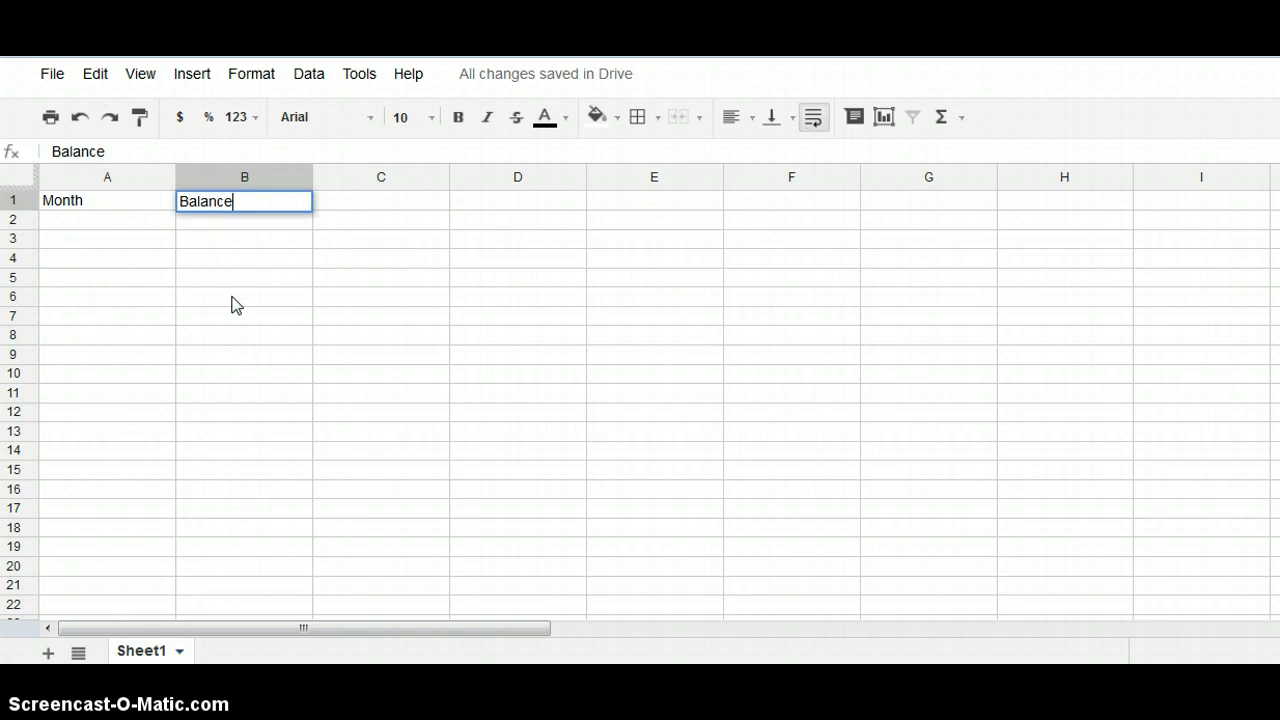
key("Return")
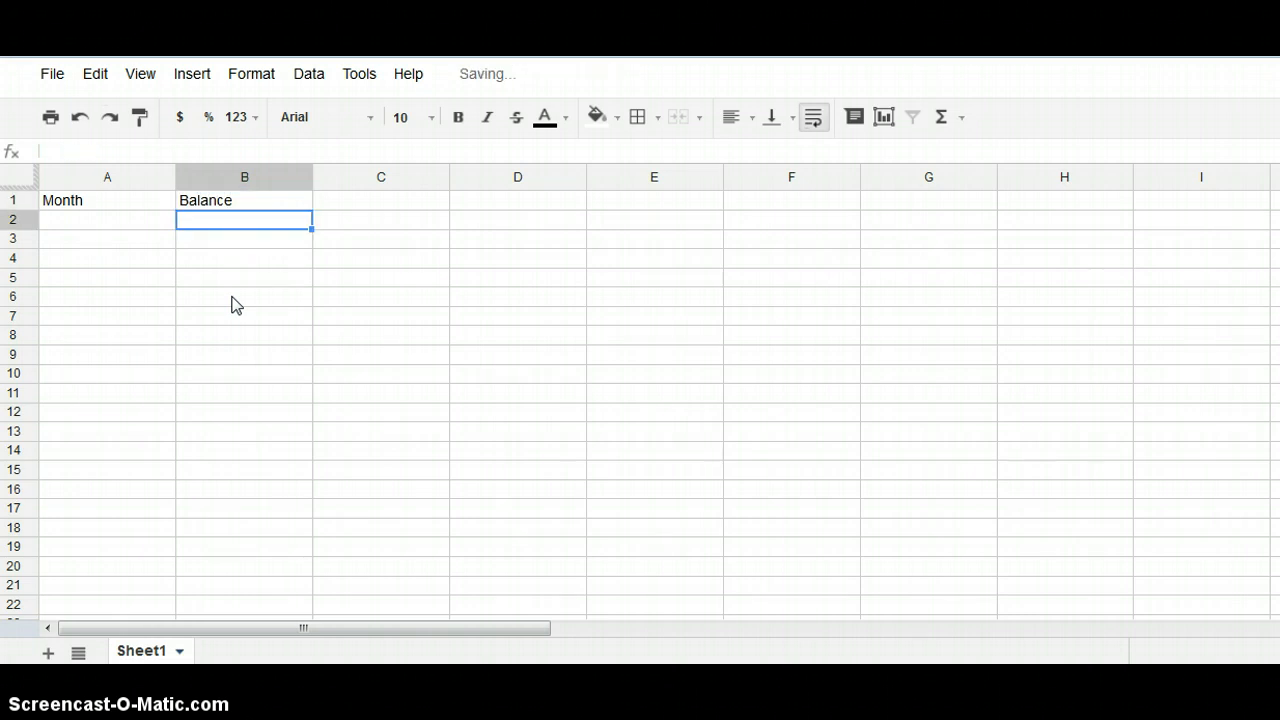
Enter the first data row with month 1 in A2 and a balance of 50 in B2
key("Left")
type("1")
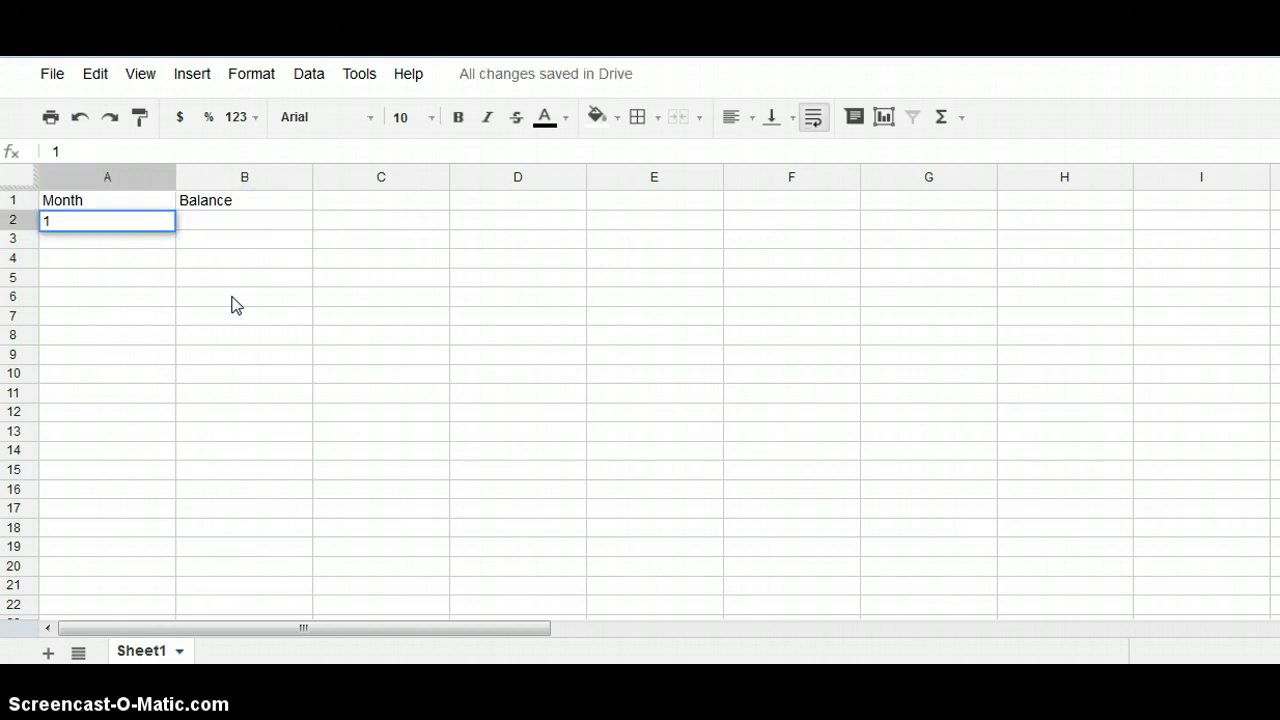
key("Tab")
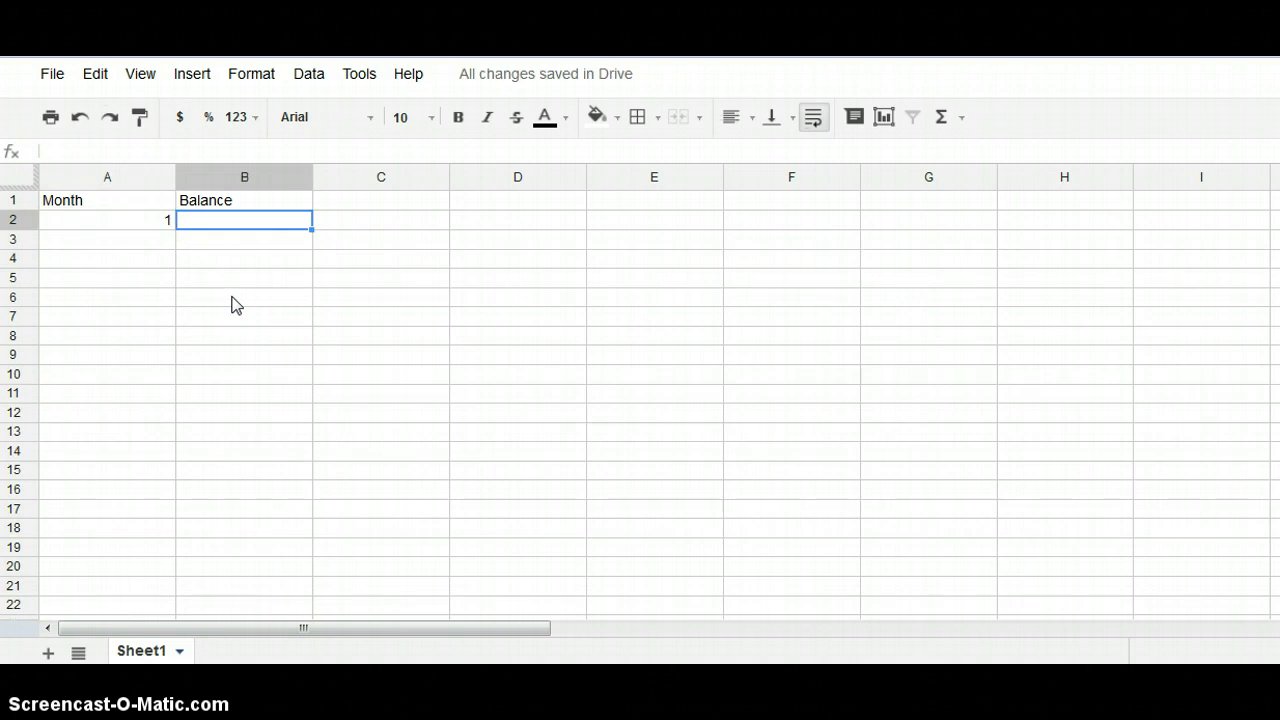
type("50")
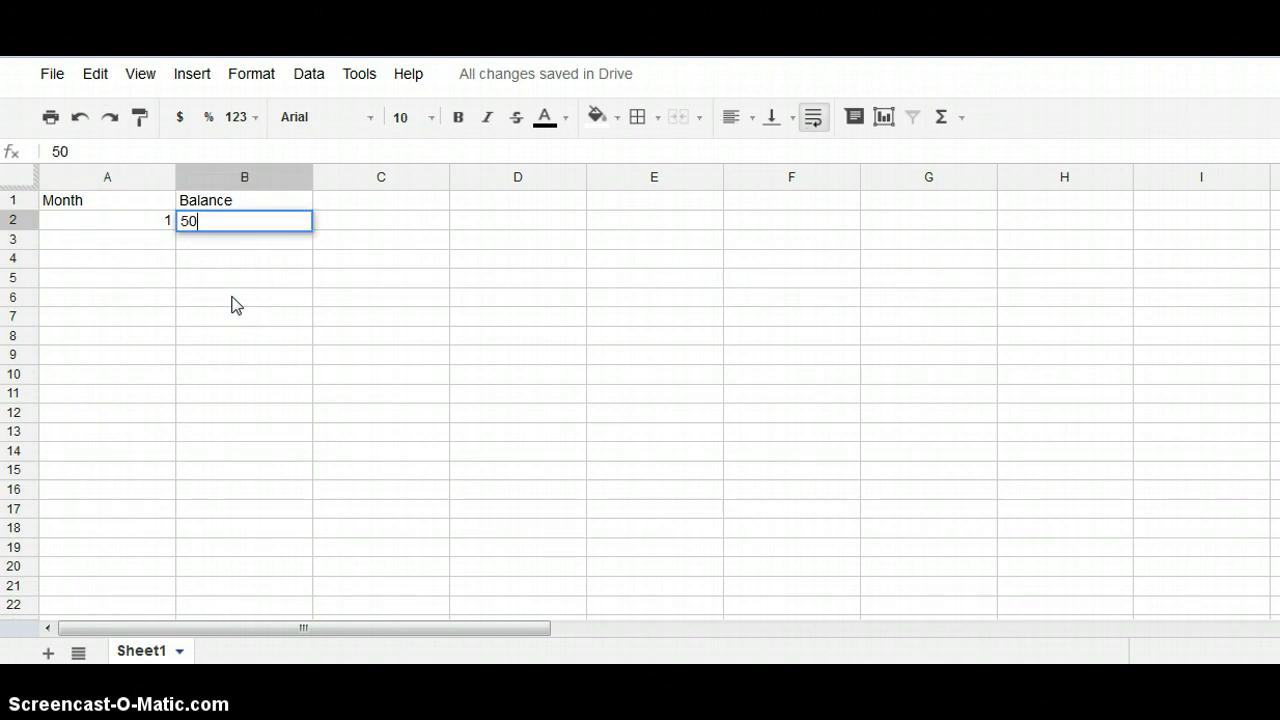
key("Return")
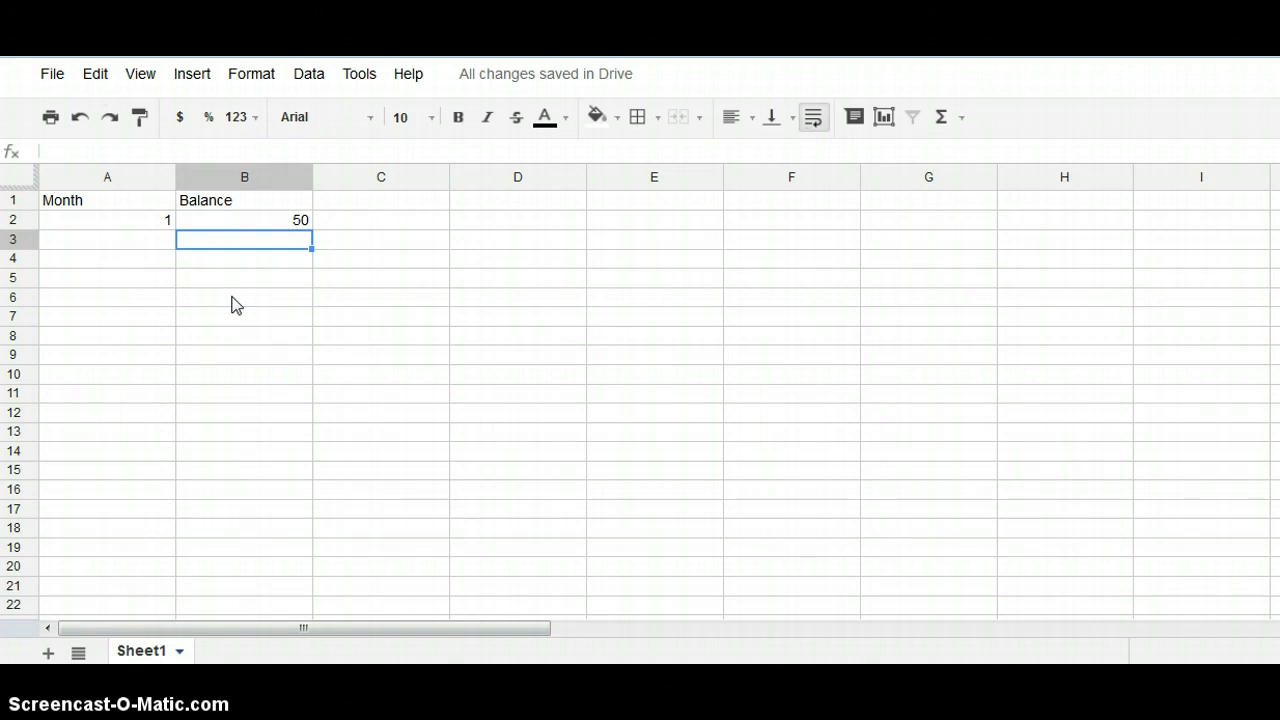
Enter months 2 and 3 as plain numbers in cells A3 and A4
key("Left")
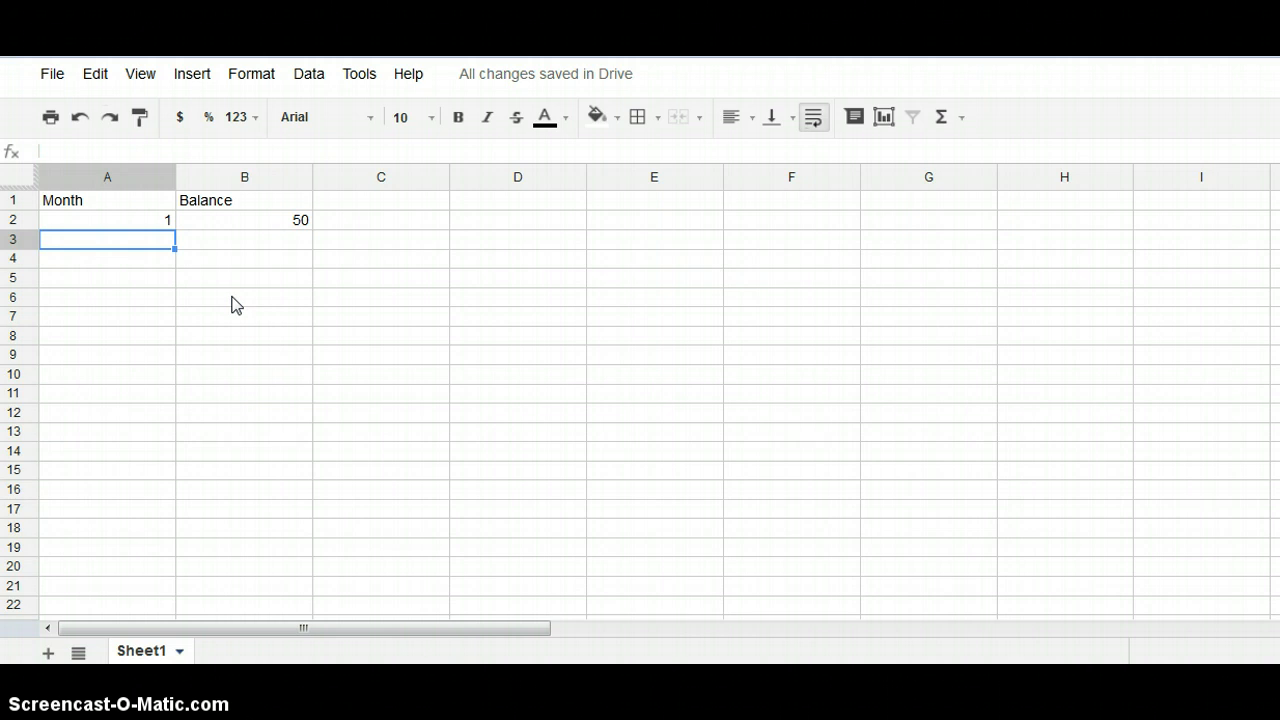
type("2")
key("Return")
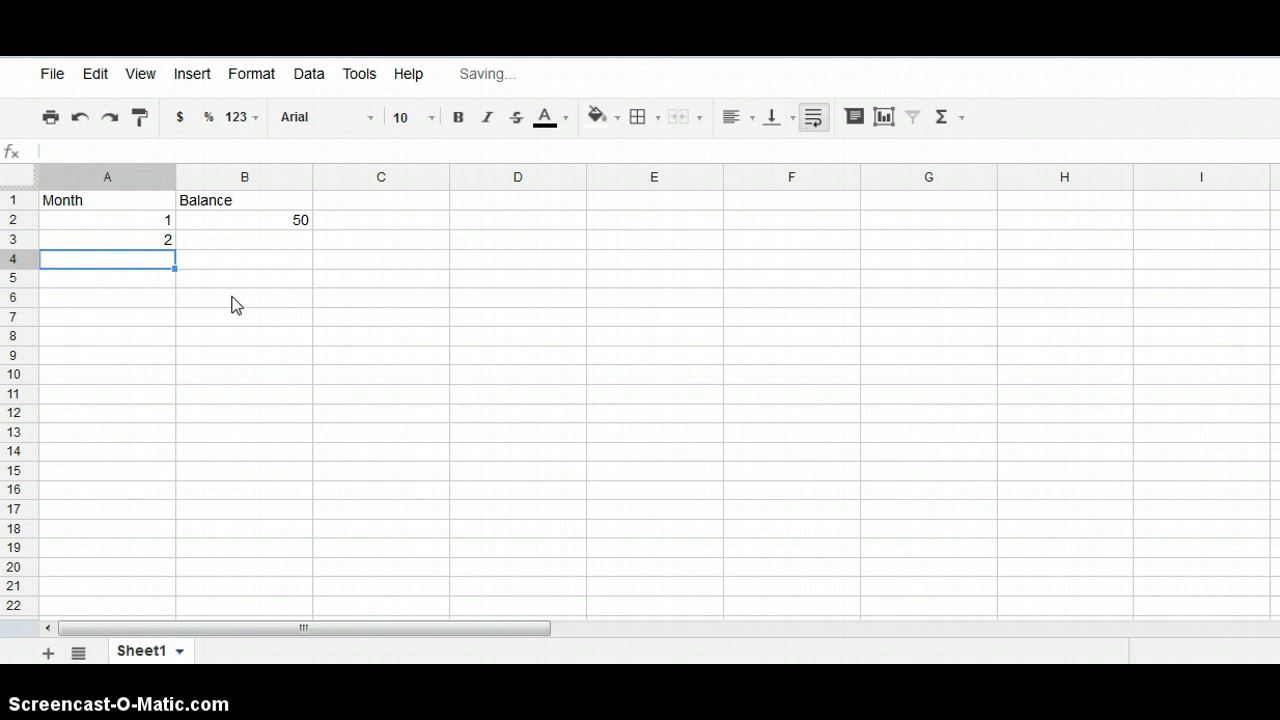
type("3")
key("Return")
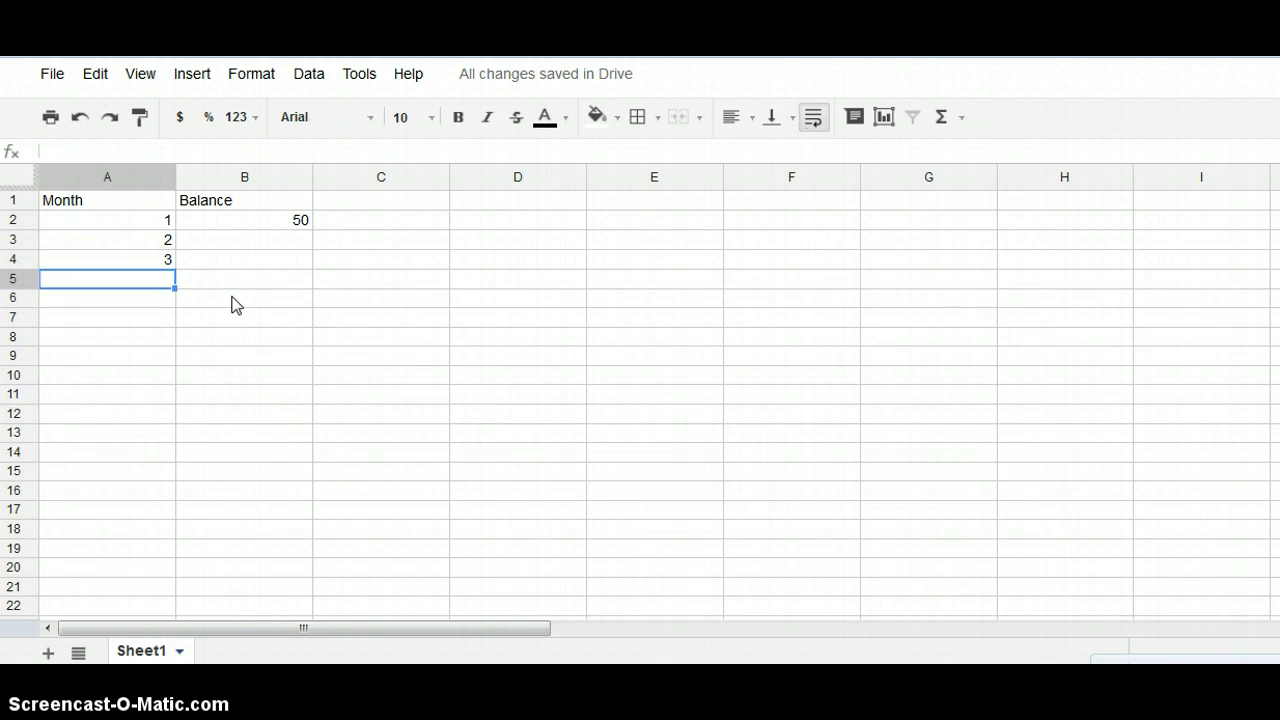
Extend the number series in A2:A4 down the Month column through row 39
left_click(157, 221)
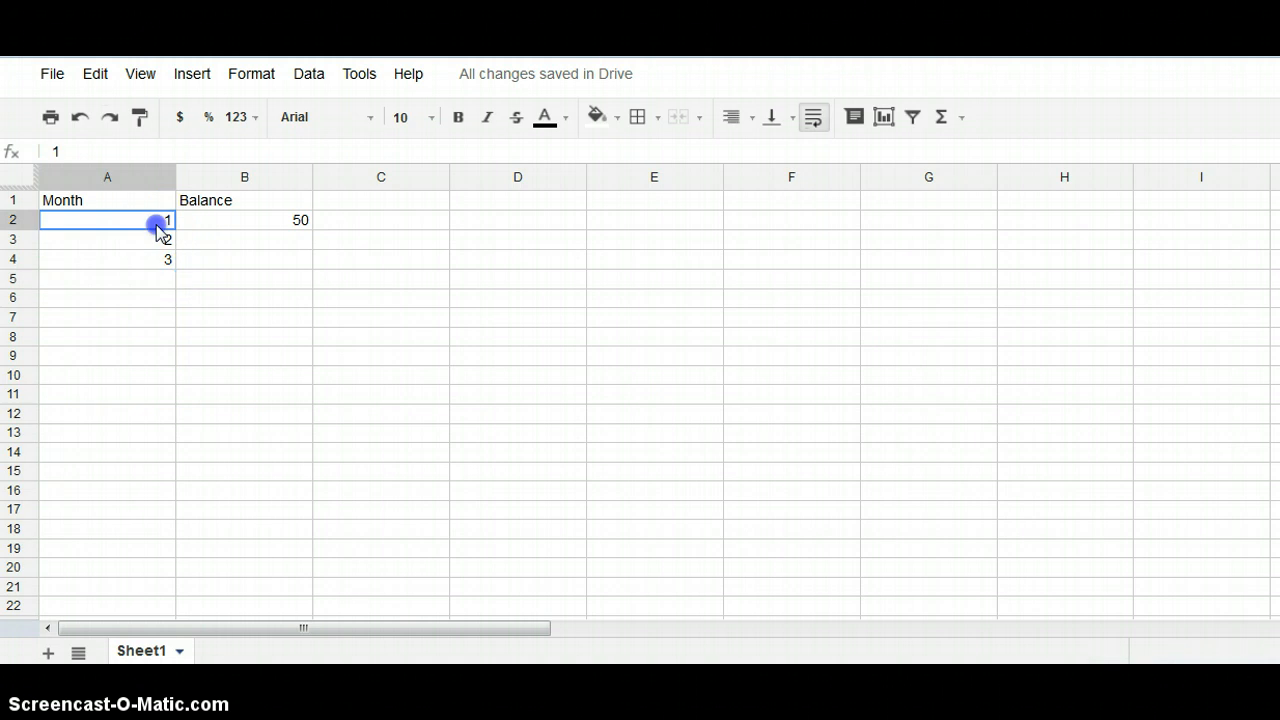
left_click_drag(157, 229, 157, 269)
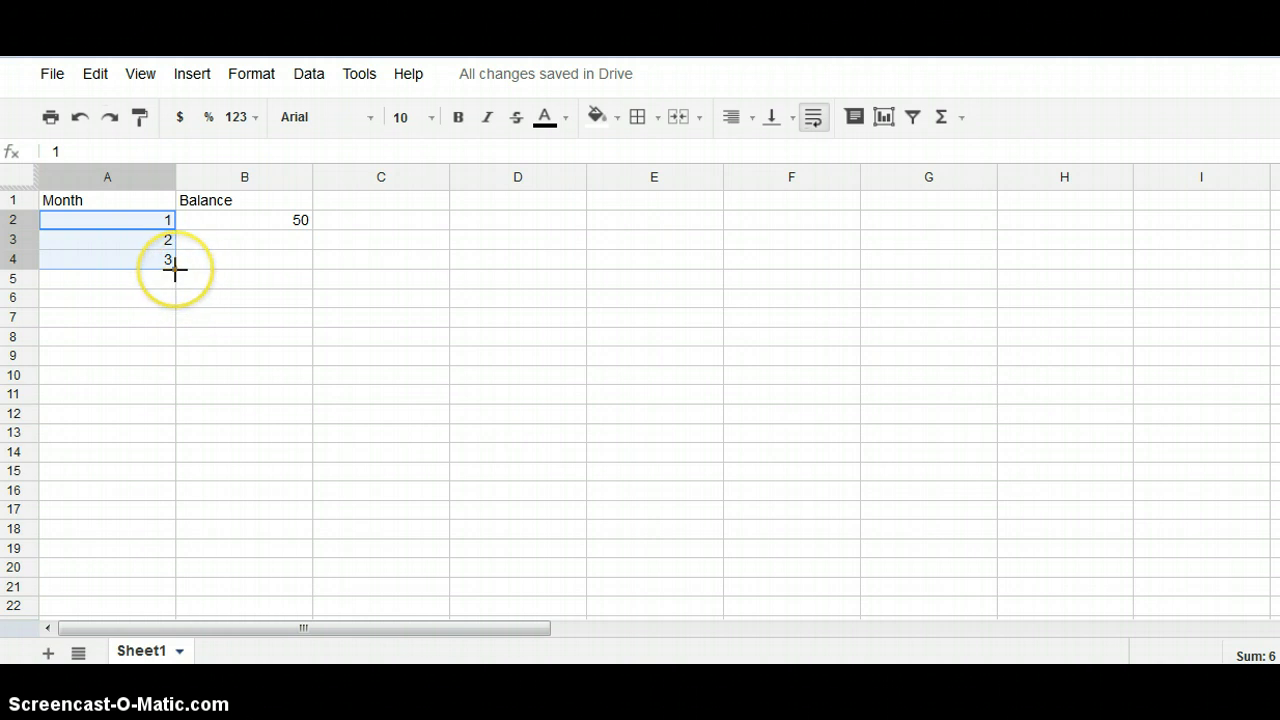
left_click_drag(175, 268, 178, 668)
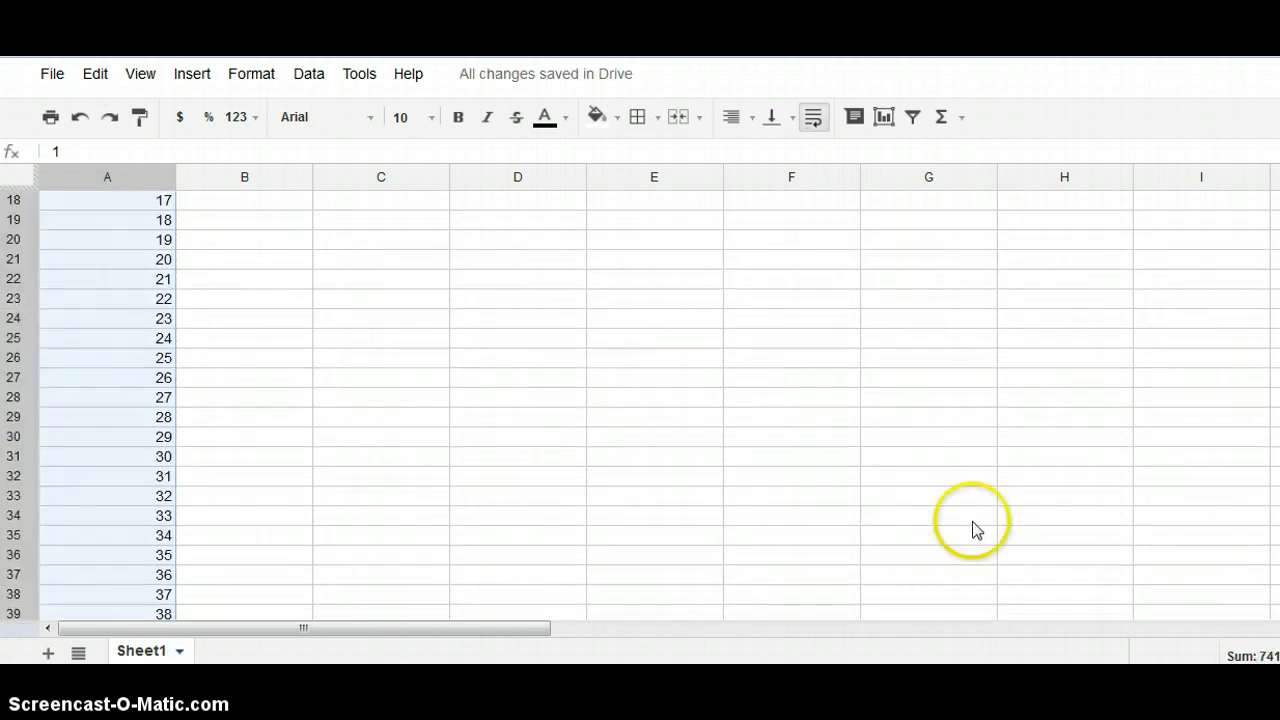
scroll(640, 400, "up", 6)
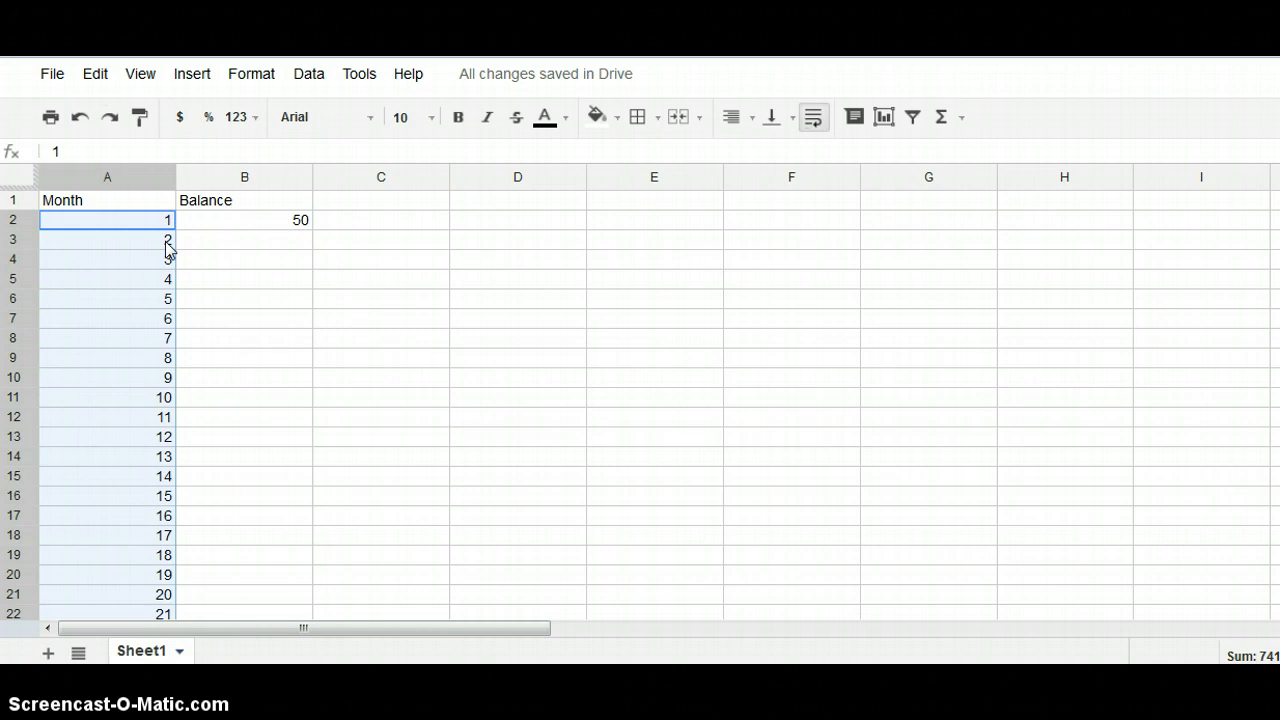
Undo the series fill and the plain month numbers entered in A3 and A4
key("ctrl+z")
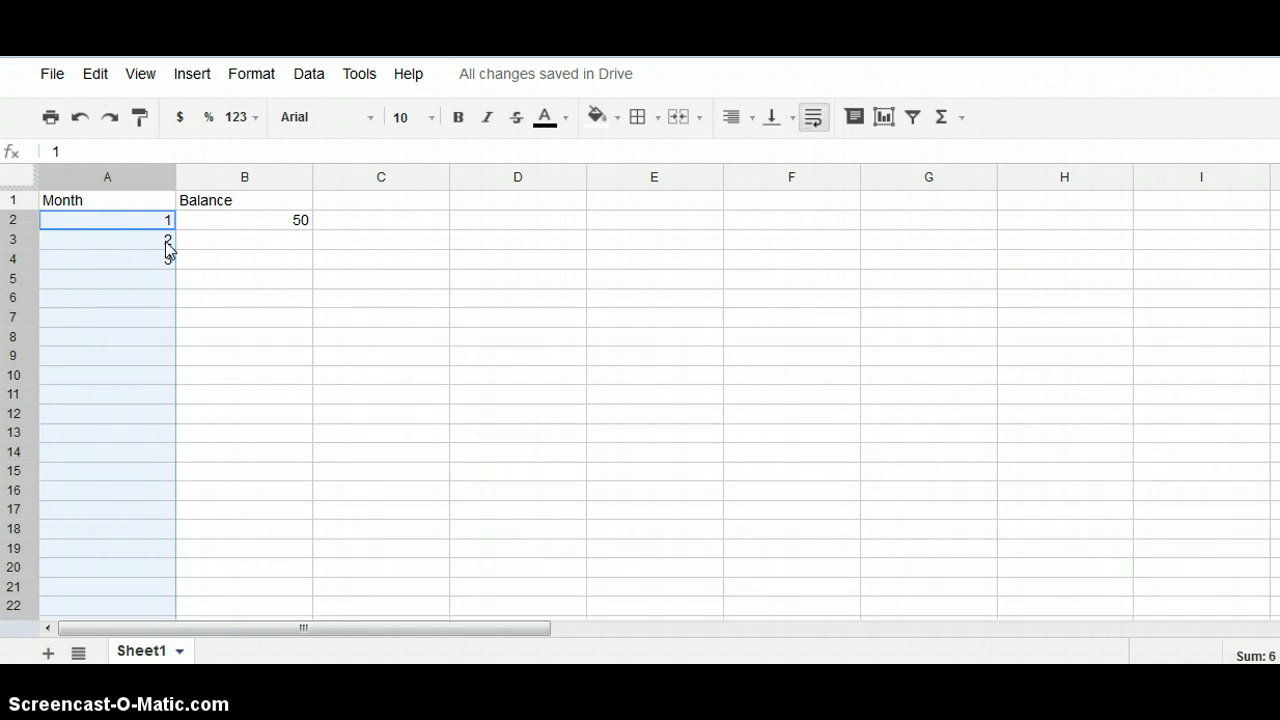
key("ctrl+z")
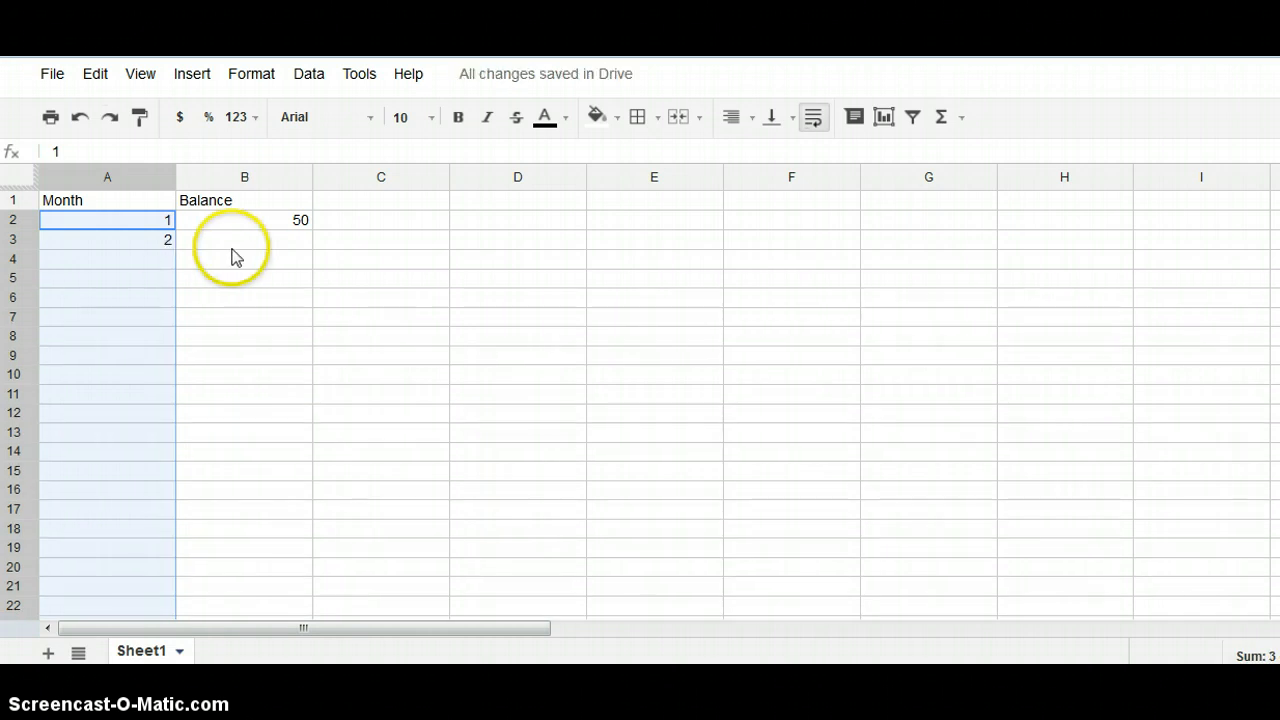
key("ctrl+z")
Enter the formula =A2+1 in cell A3 to calculate the next month
left_click(167, 245)
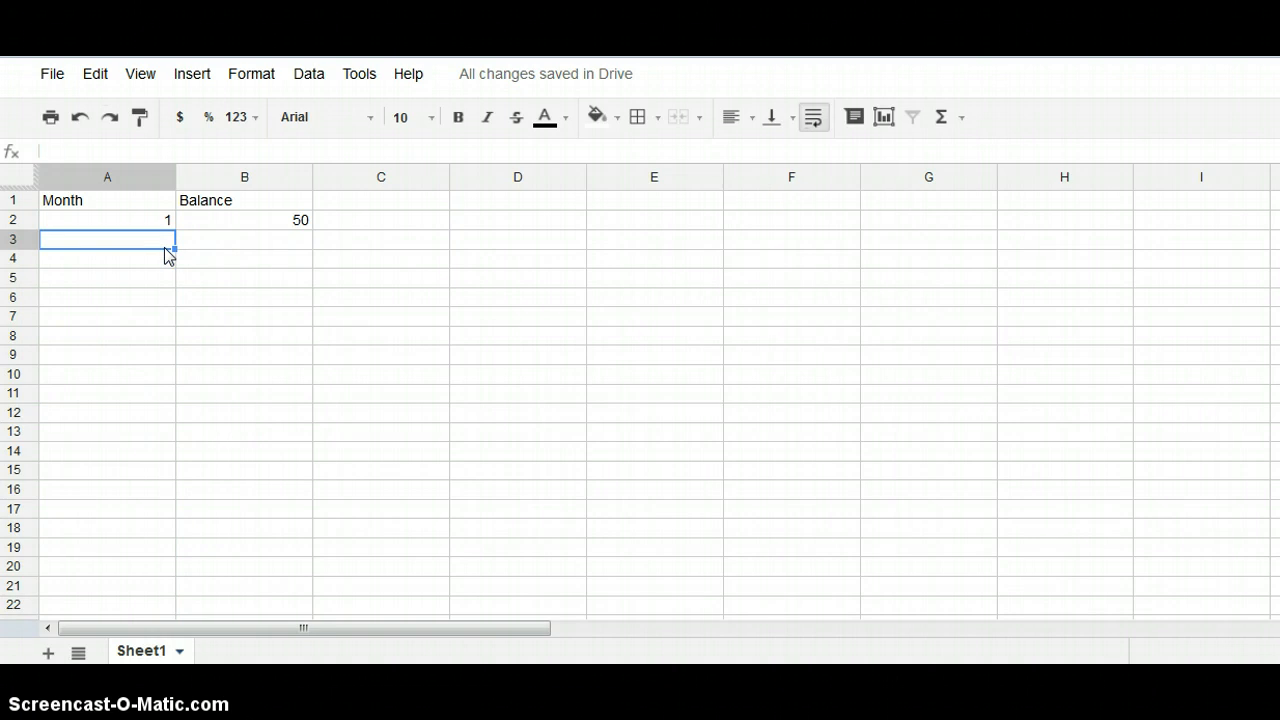
type("=")
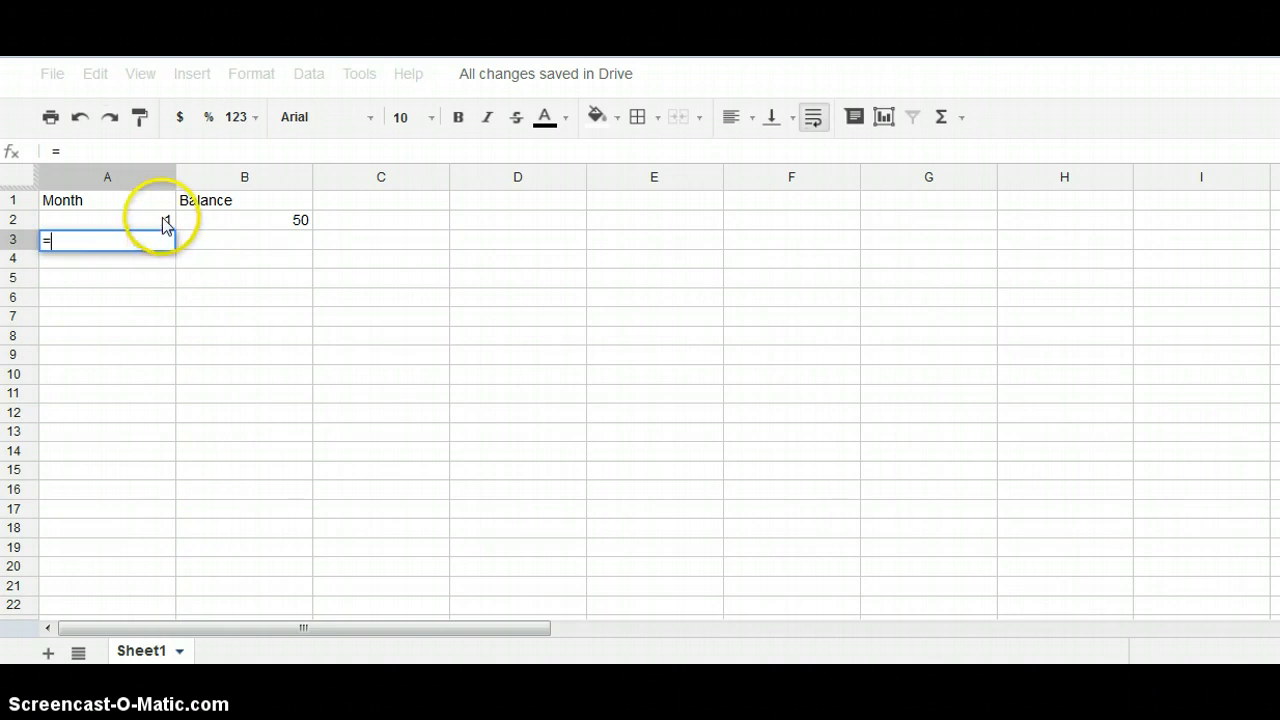
left_click(165, 222)
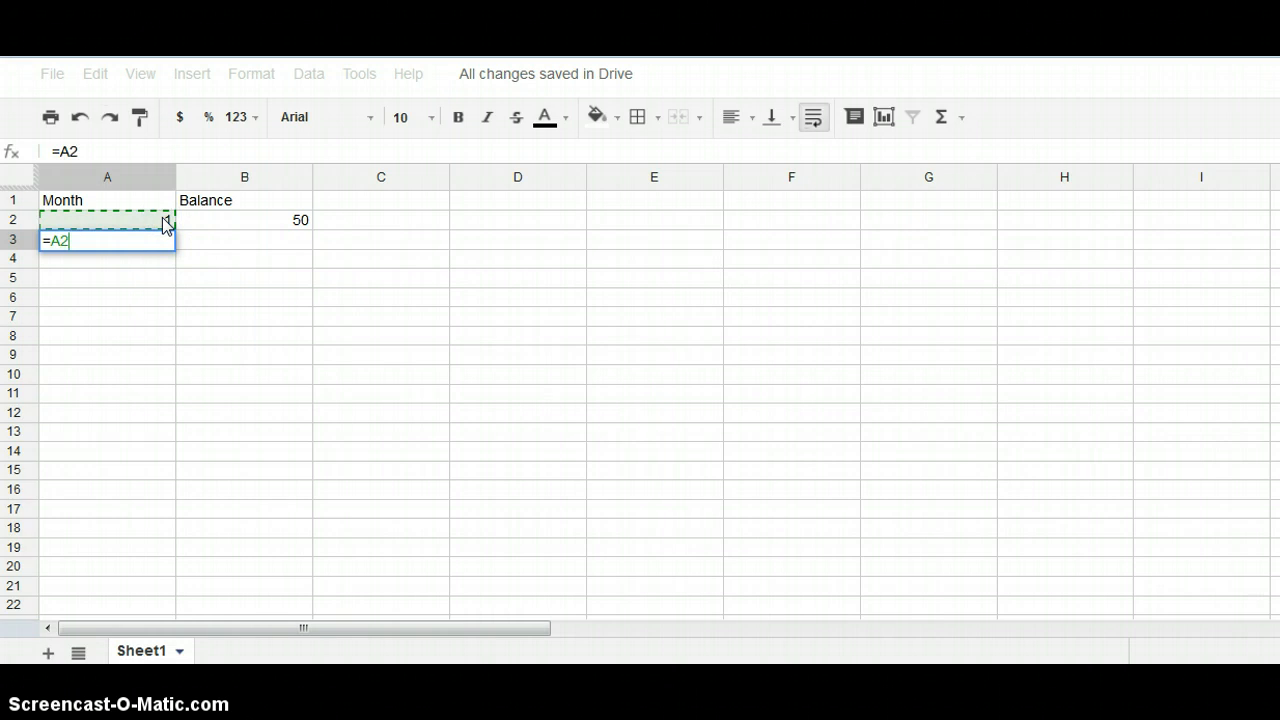
type("+1")
key("Return")
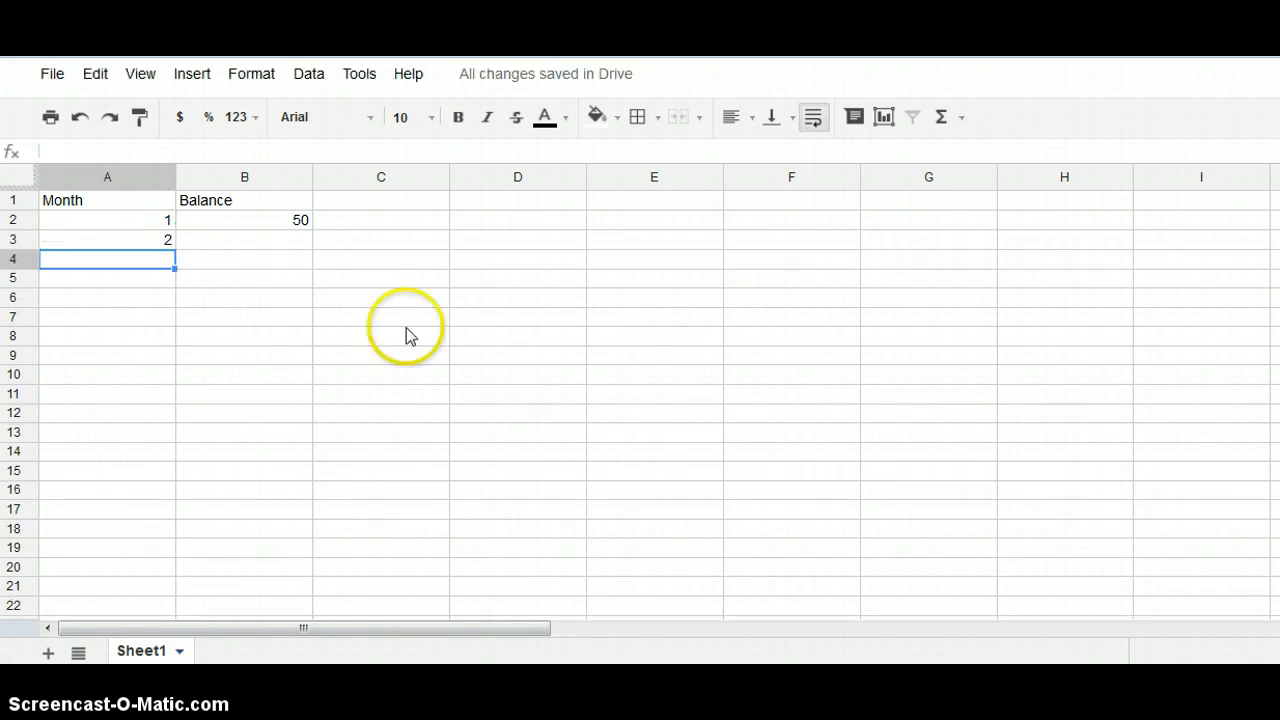
Fill the formula in A3 down the Month column through row 39
left_click(135, 244)
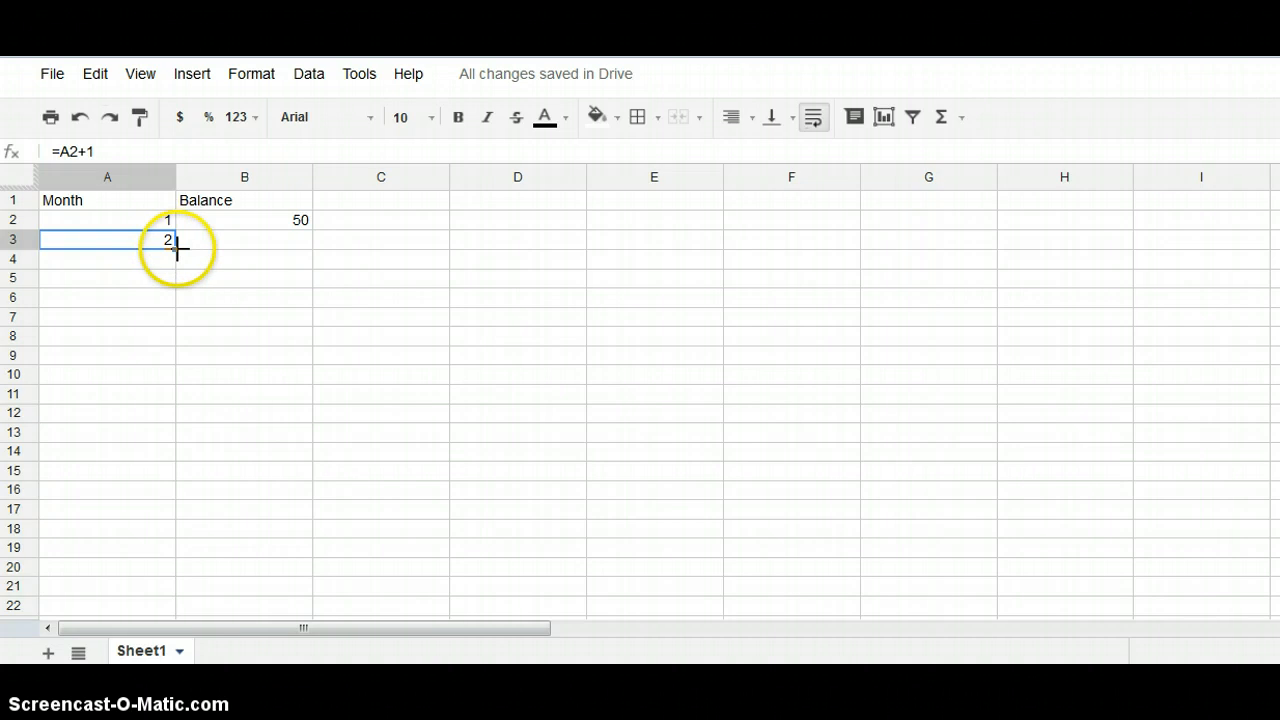
left_click_drag(177, 246, 171, 640)
scroll(727, 510, "up", 6)
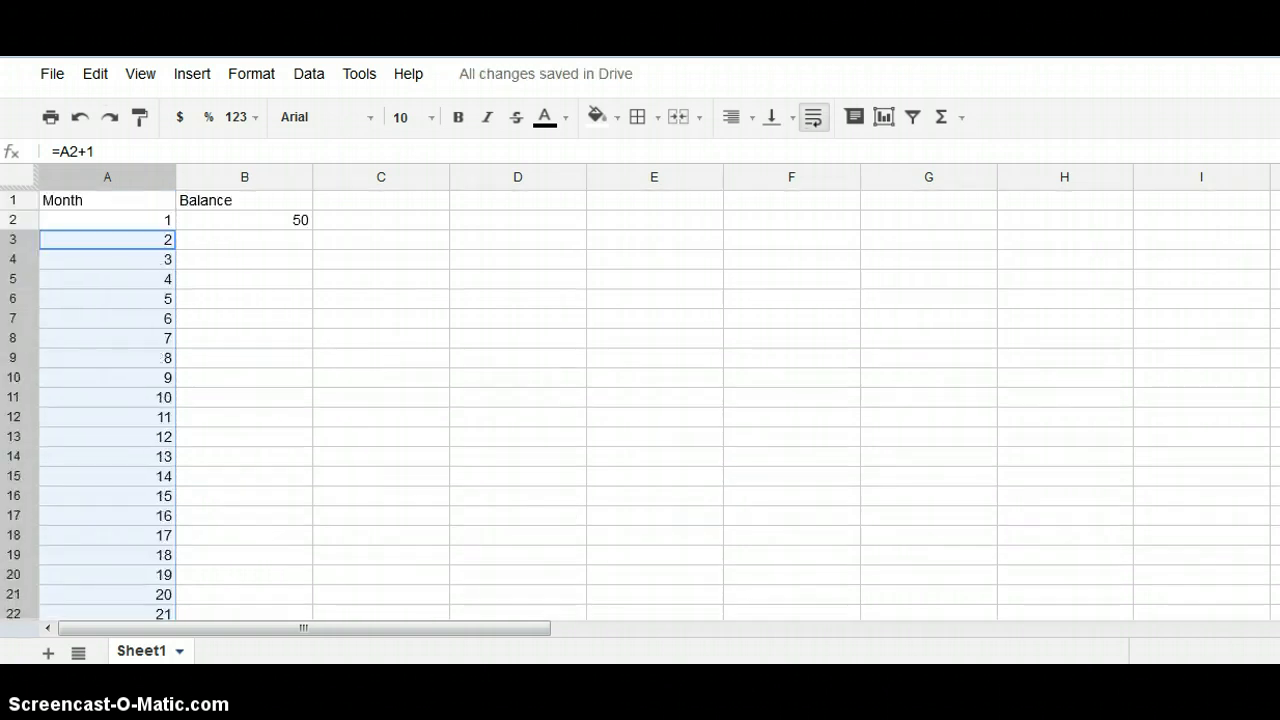
Inspect the copied formula in cell A6 and leave it without editing
left_click(155, 300)
double_click(155, 300)
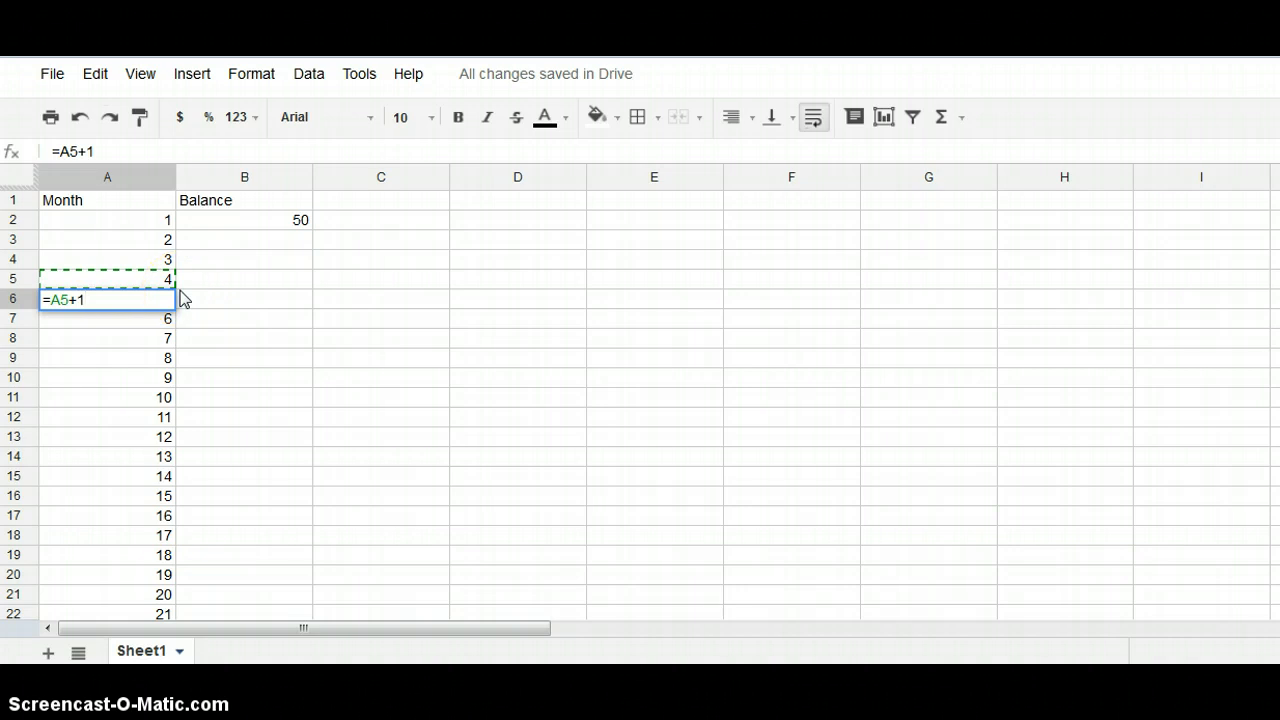
key("Escape")
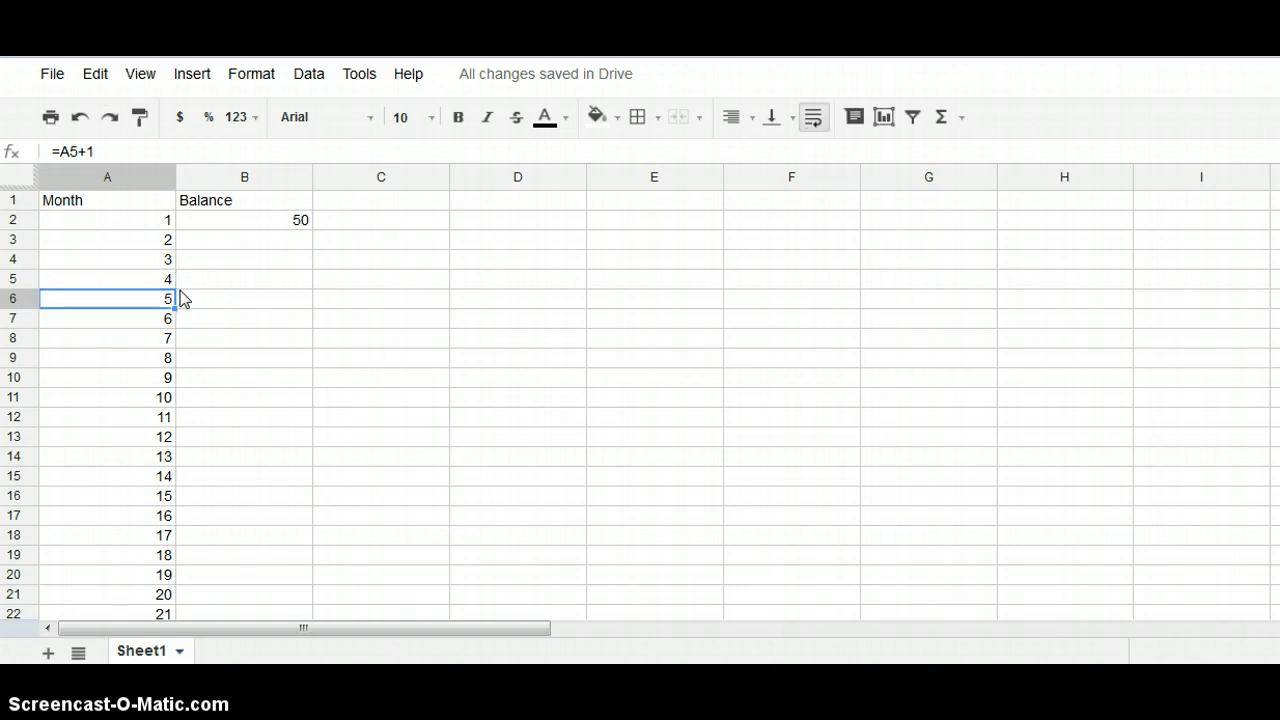
Enter the formula =B2+50 in cell B3 and fill it down the Balance column through row 39
left_click(259, 229)
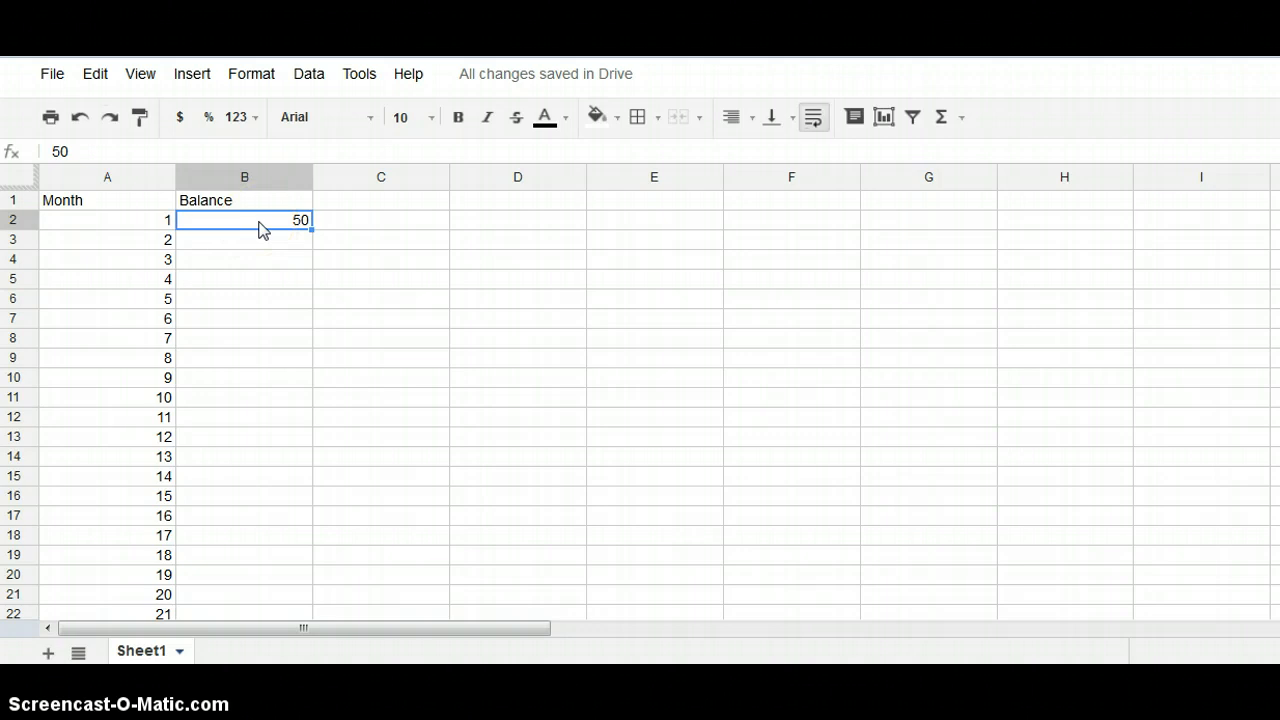
left_click(258, 250)
double_click(258, 250)
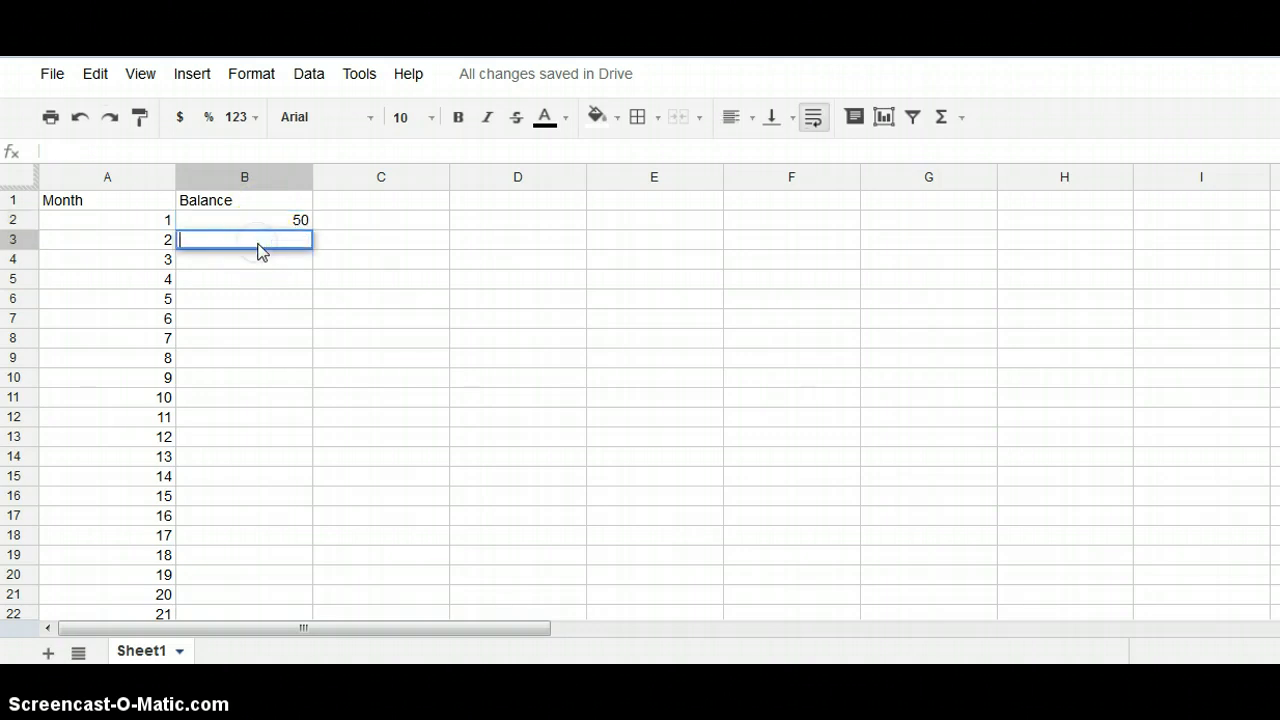
type("=")
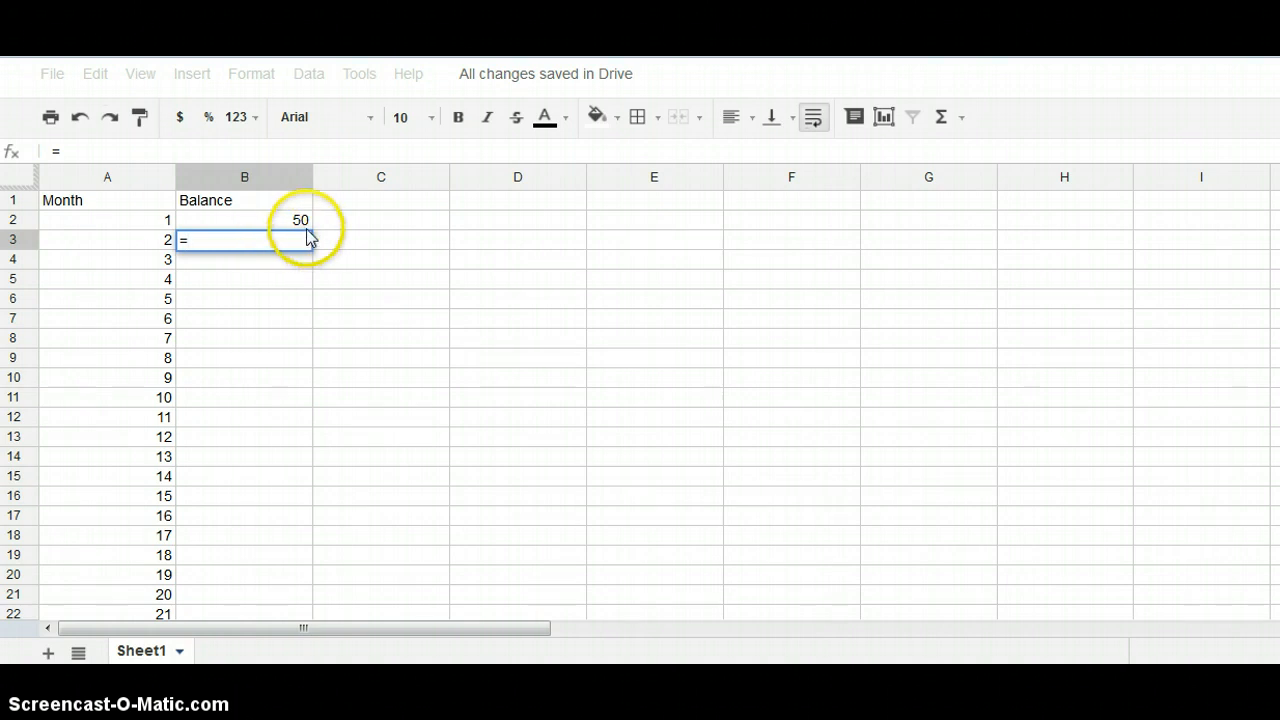
left_click(302, 222)
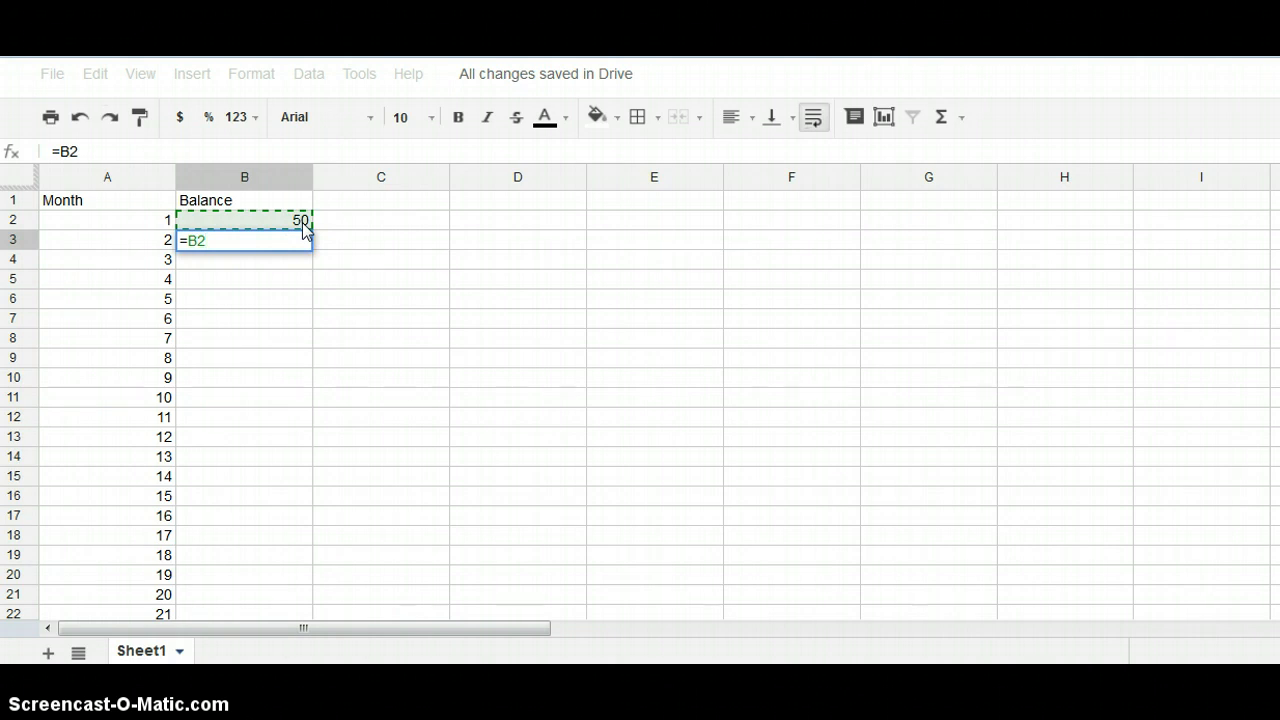
type("+50")
key("Return")
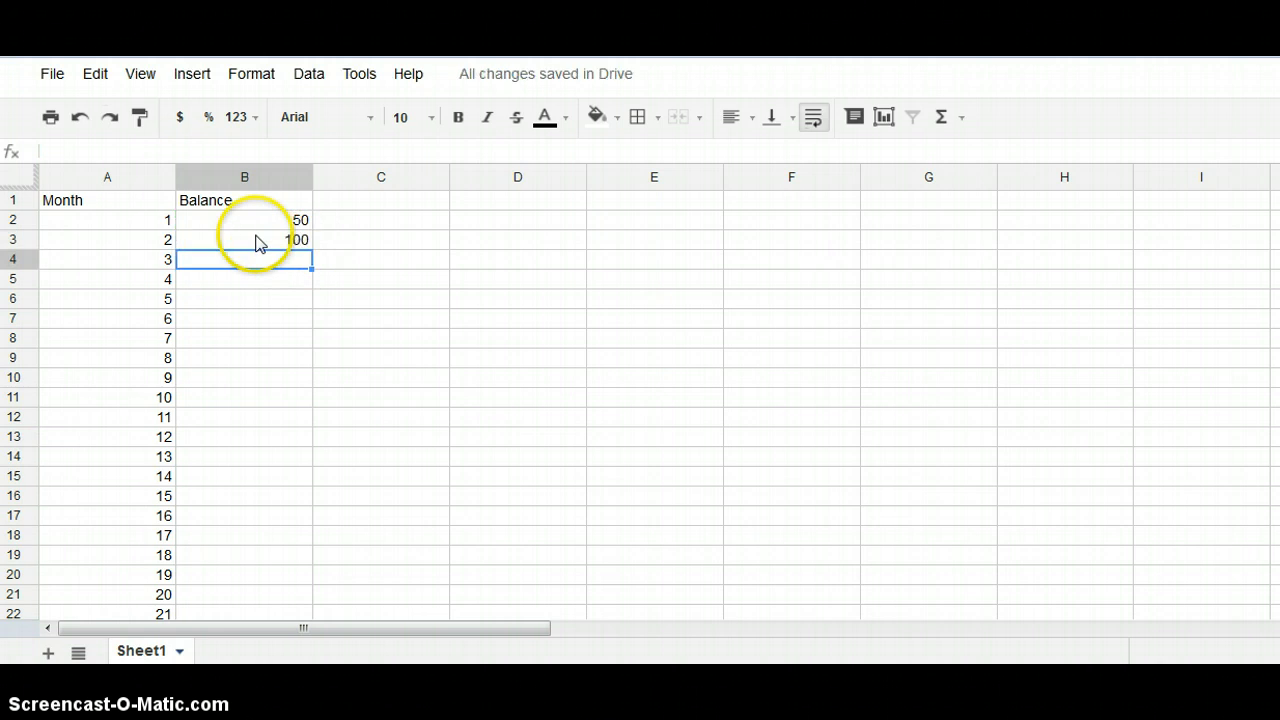
left_click(257, 243)
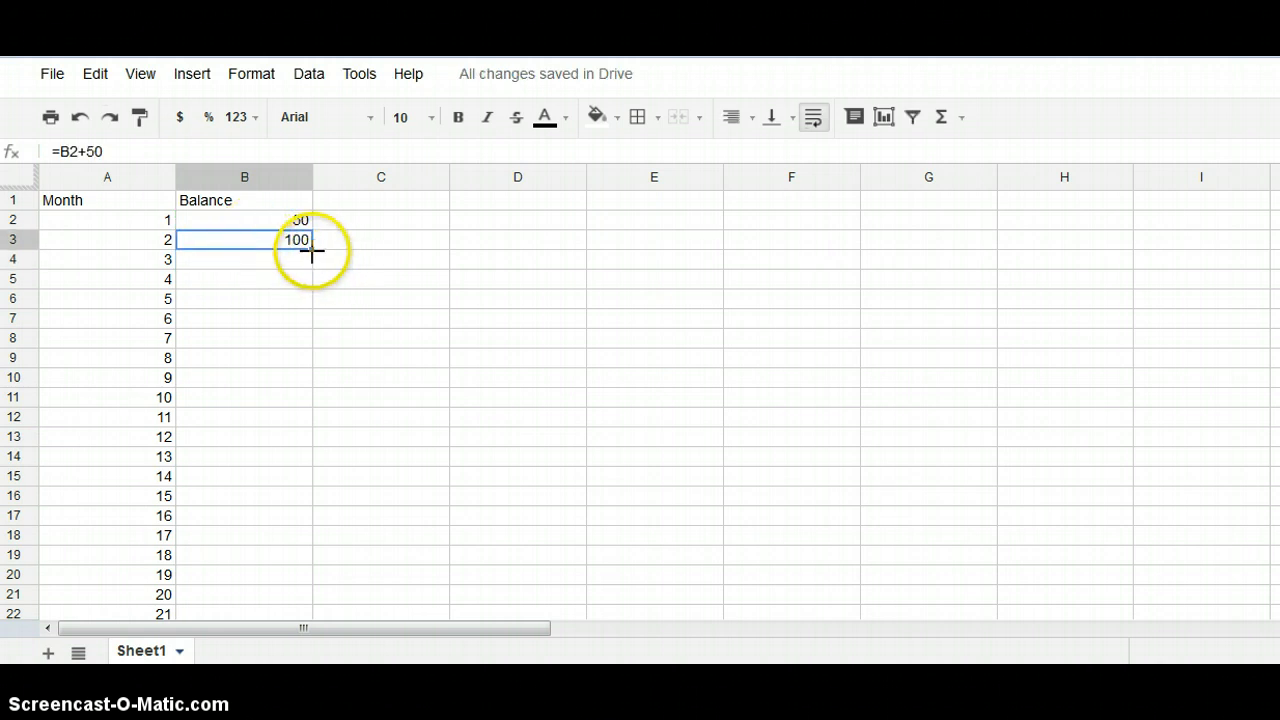
left_click_drag(312, 254, 267, 382)
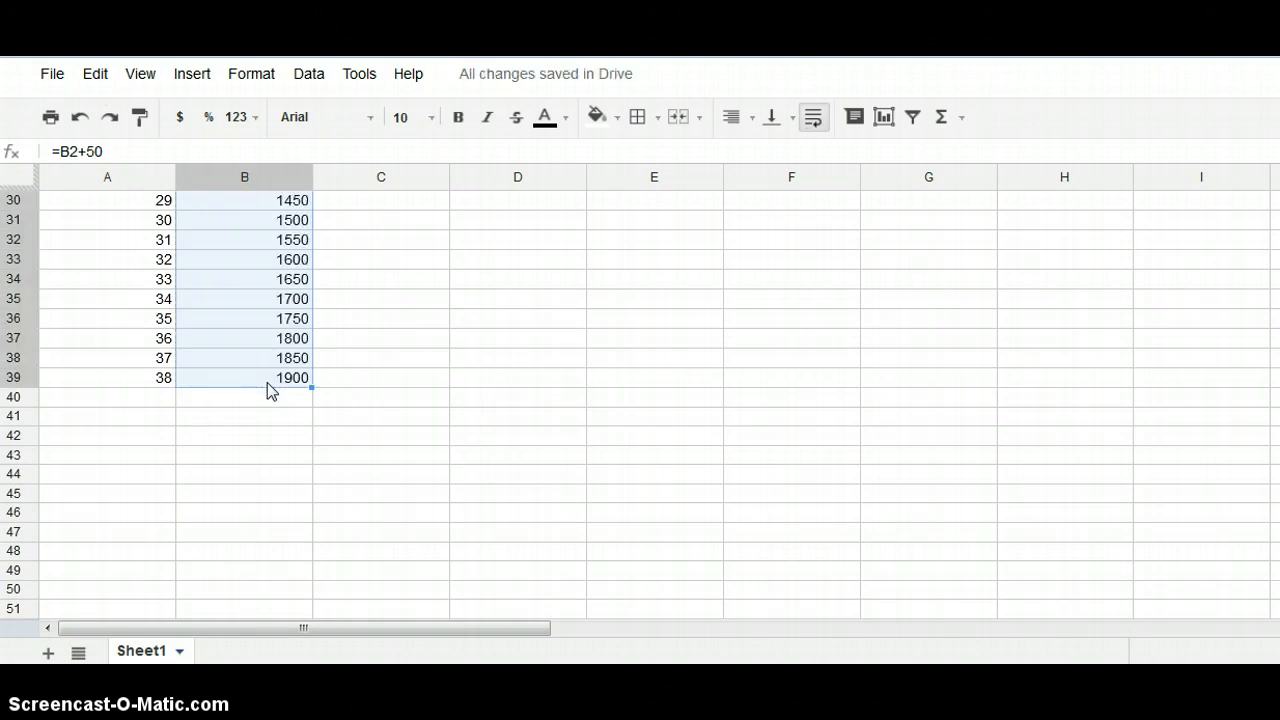
Inspect the month 36 row by checking the formulas in cells A37 and B37
left_click(165, 343)
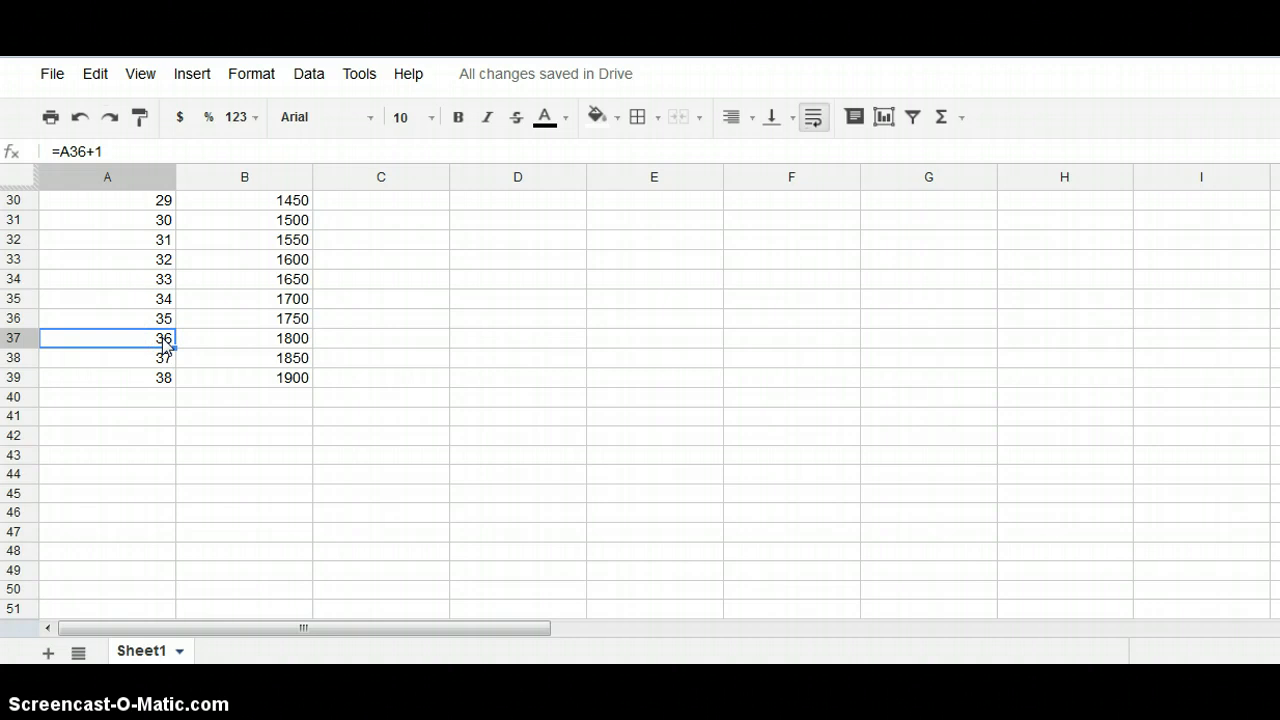
key("Right")
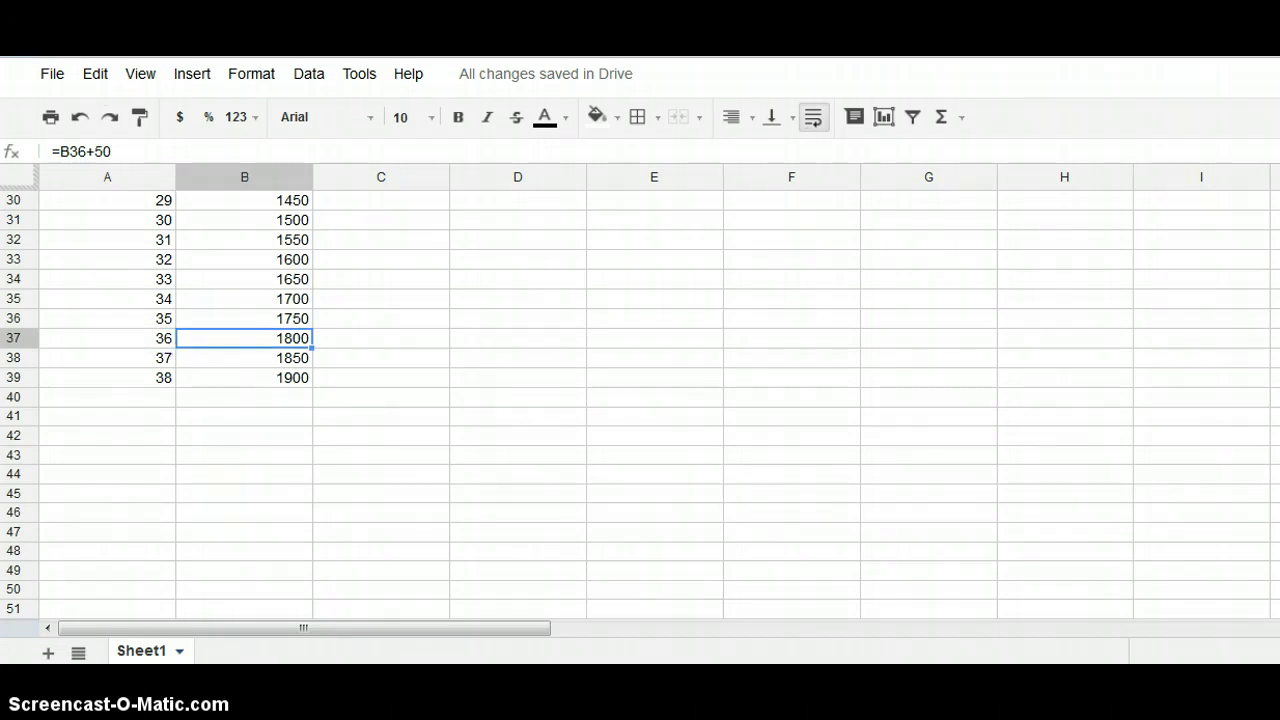
scroll(640, 400, "up", 10)
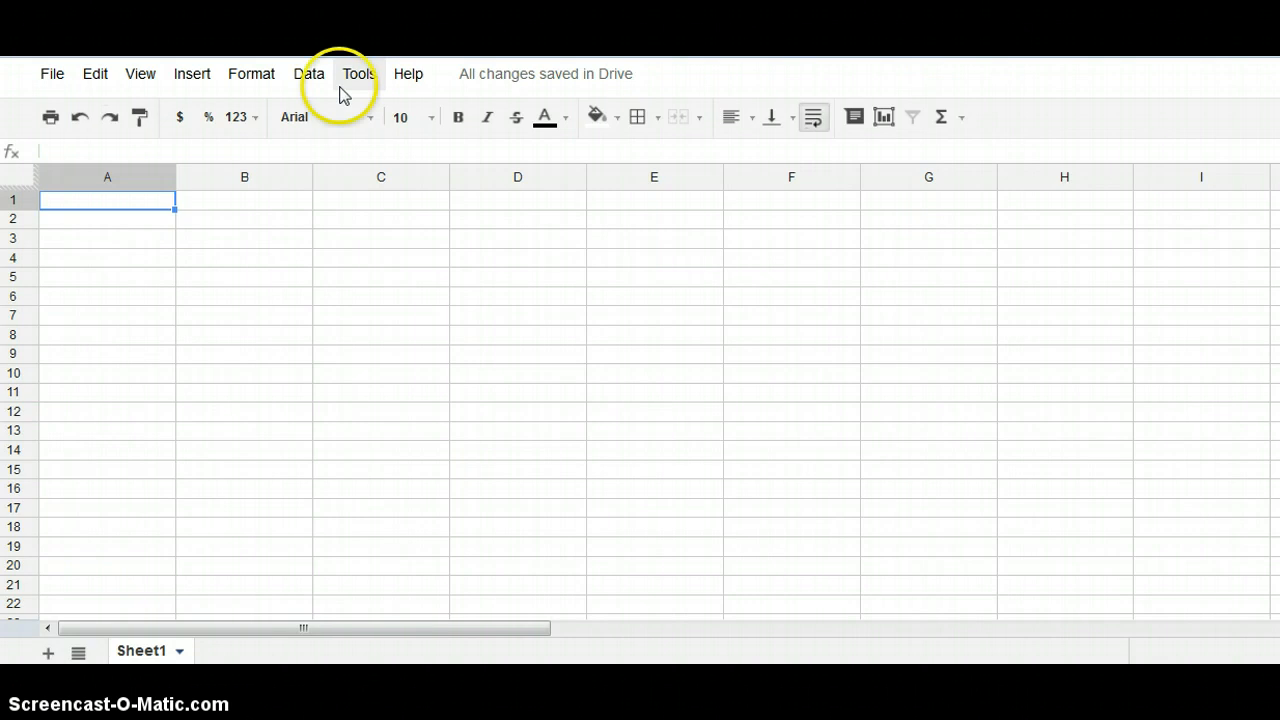
Enter the column headers Month in A1 and Balance in B1 of the empty sheet
type("Month")
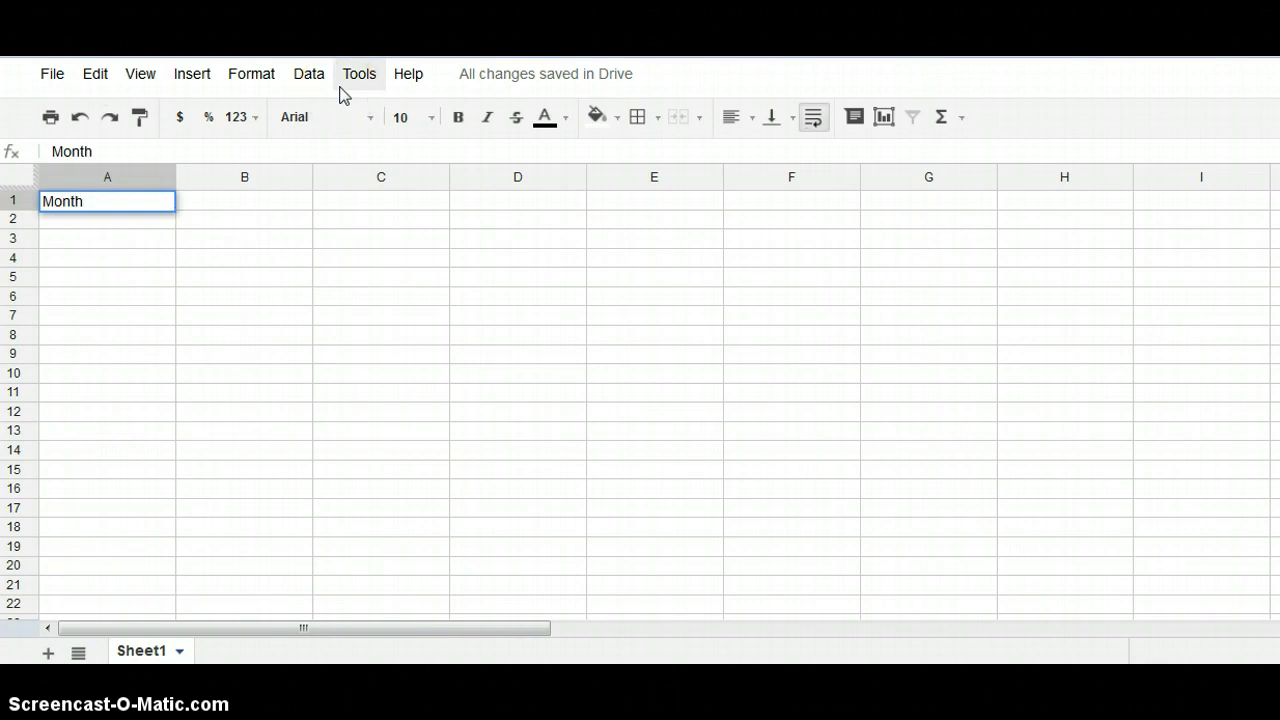
key("Tab")
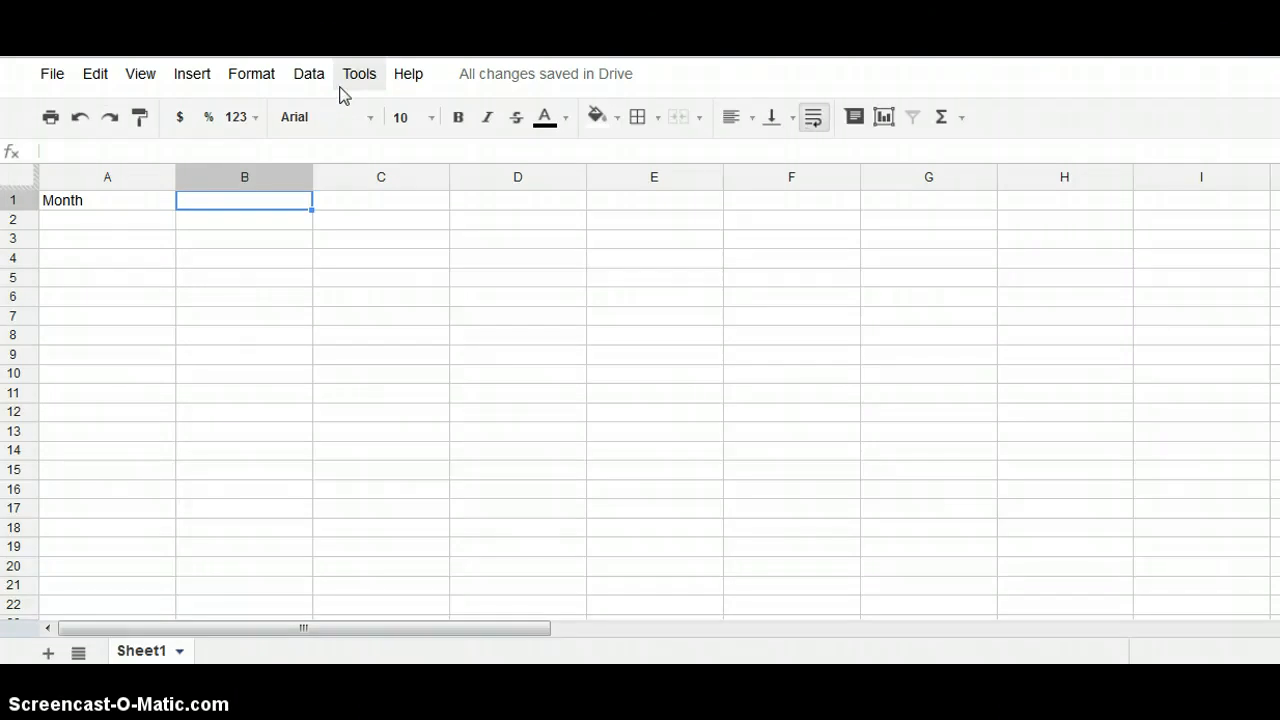
type("B")
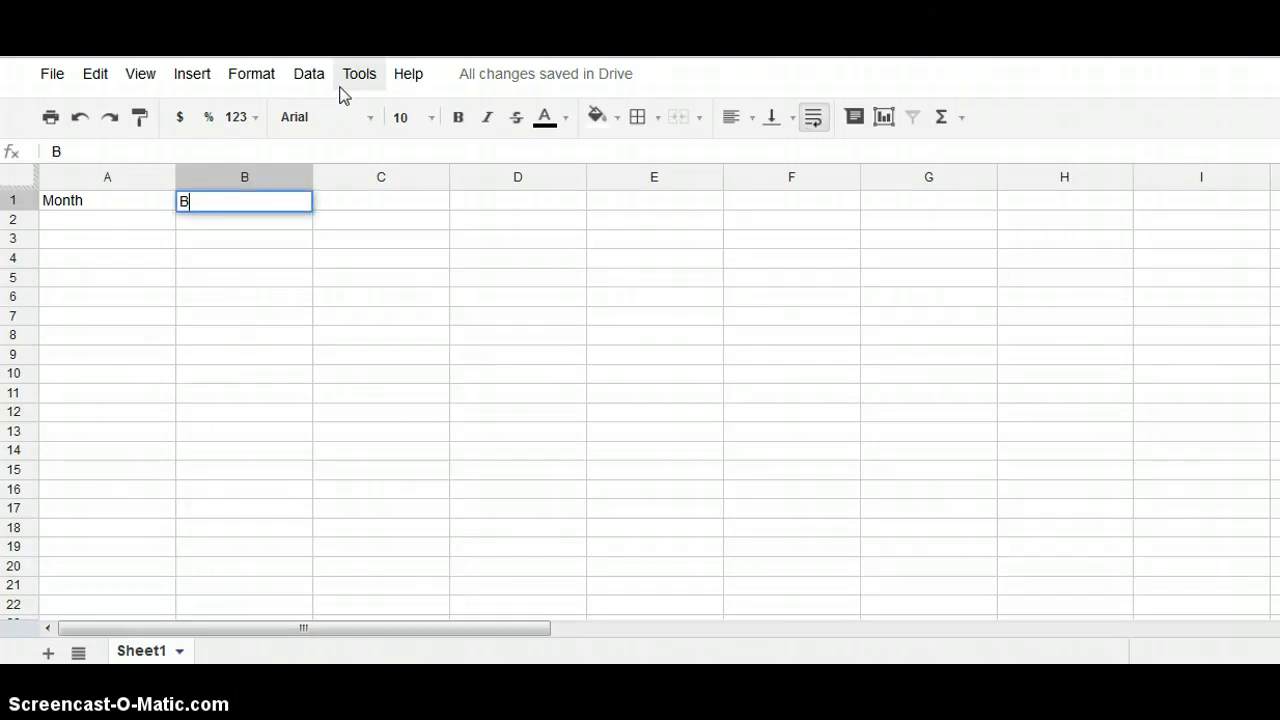
type("e")
key("BackSpace")
key("BackSpace")
type("Balance")
key("Tab")
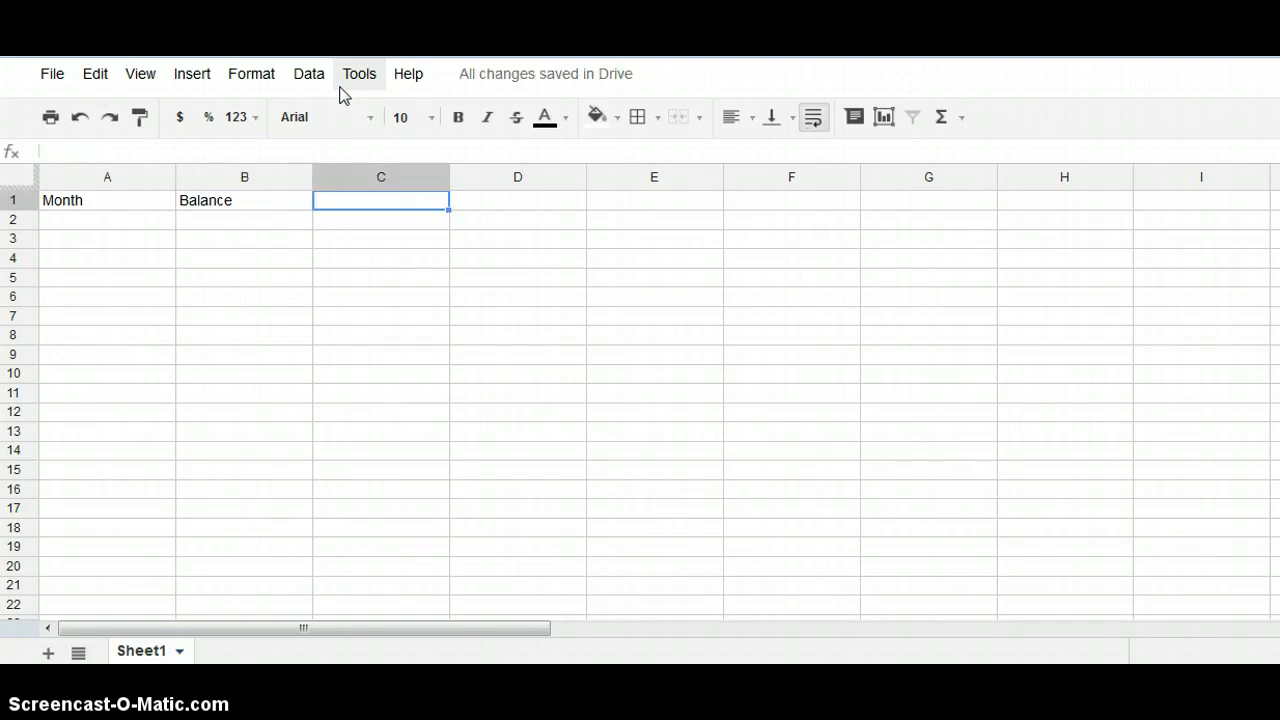
Add the headers Interest, New Deposit and New Balance in cells C1 through E1
type("Intere")
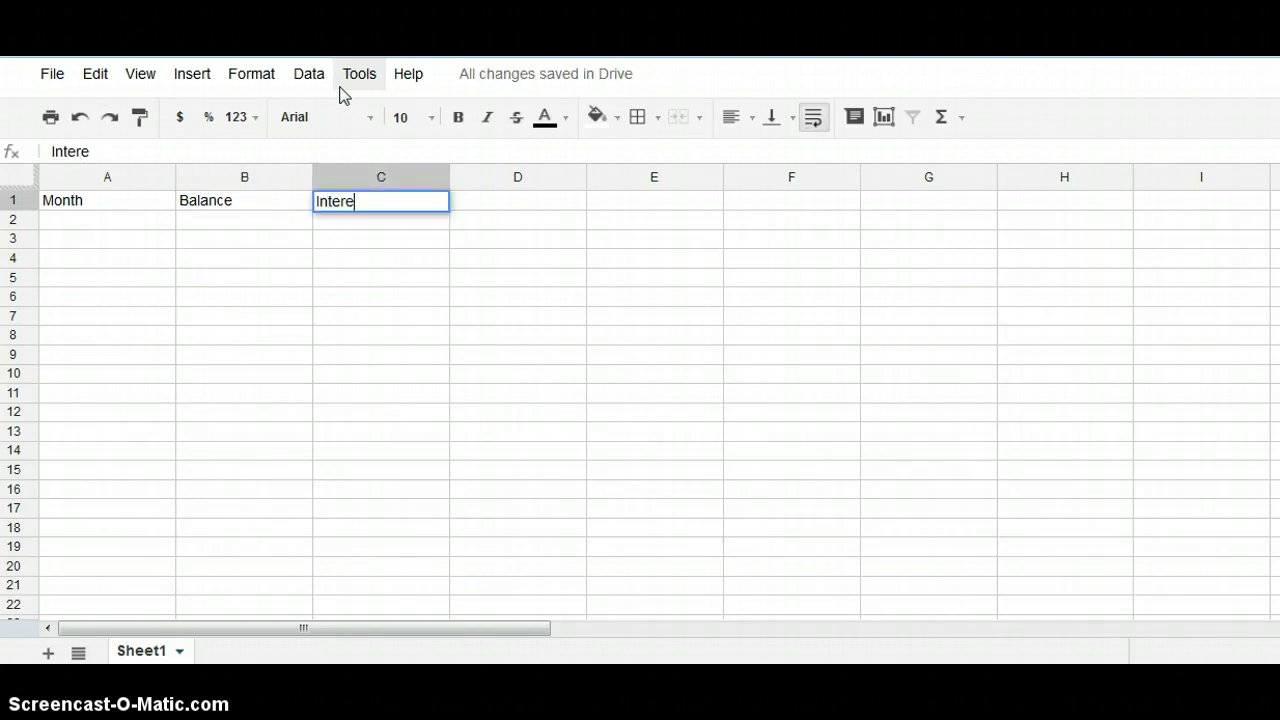
type("st")
key("Tab")
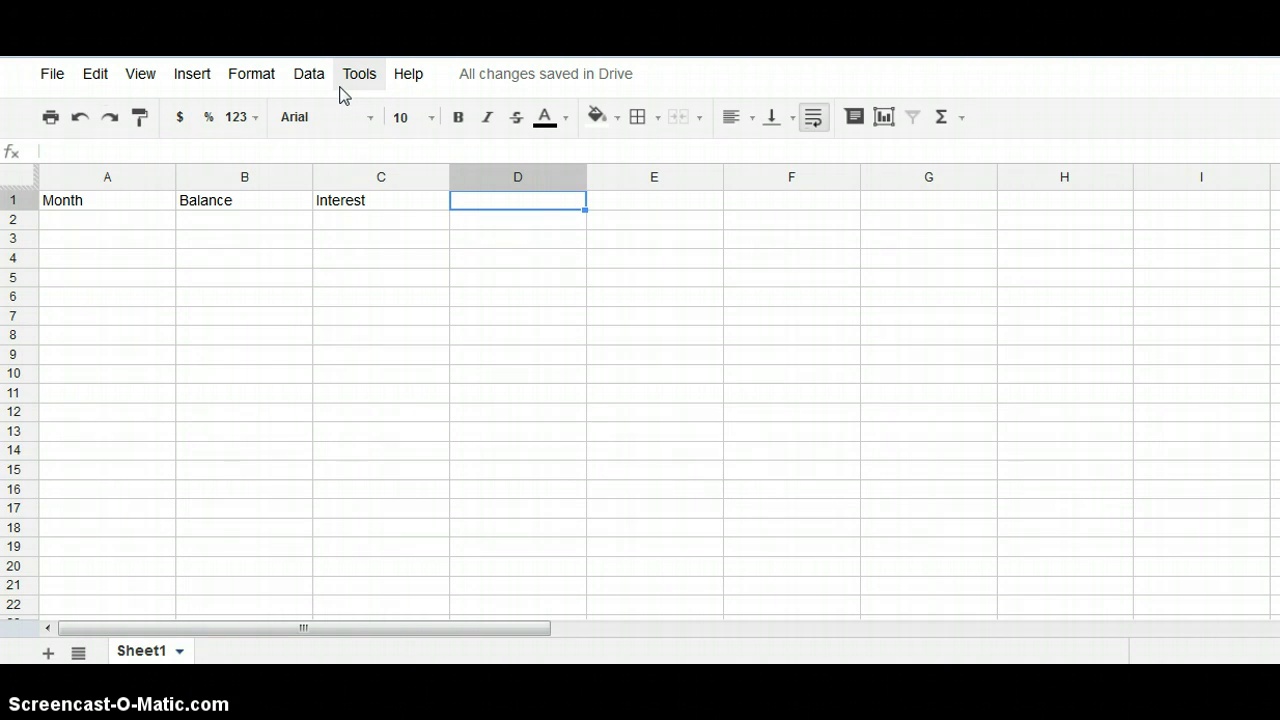
type("New De")
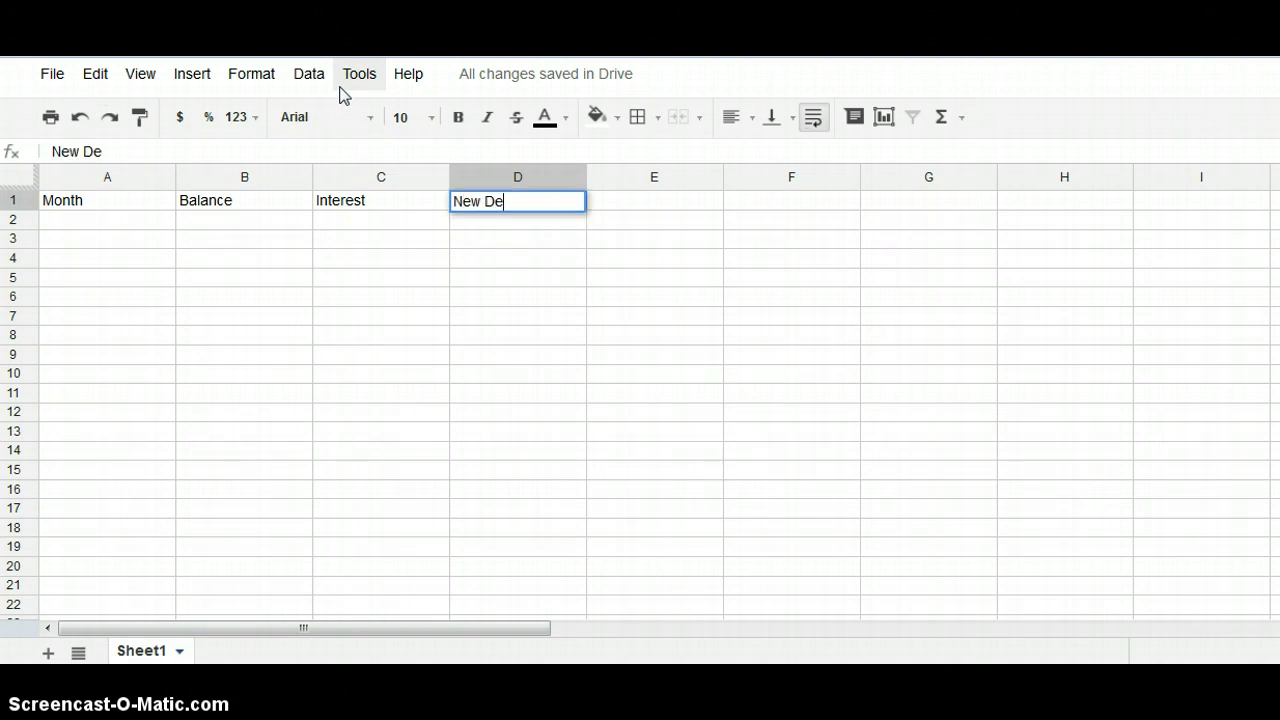
type("posite")
key("BackSpace")
key("Tab")
type("Ne")
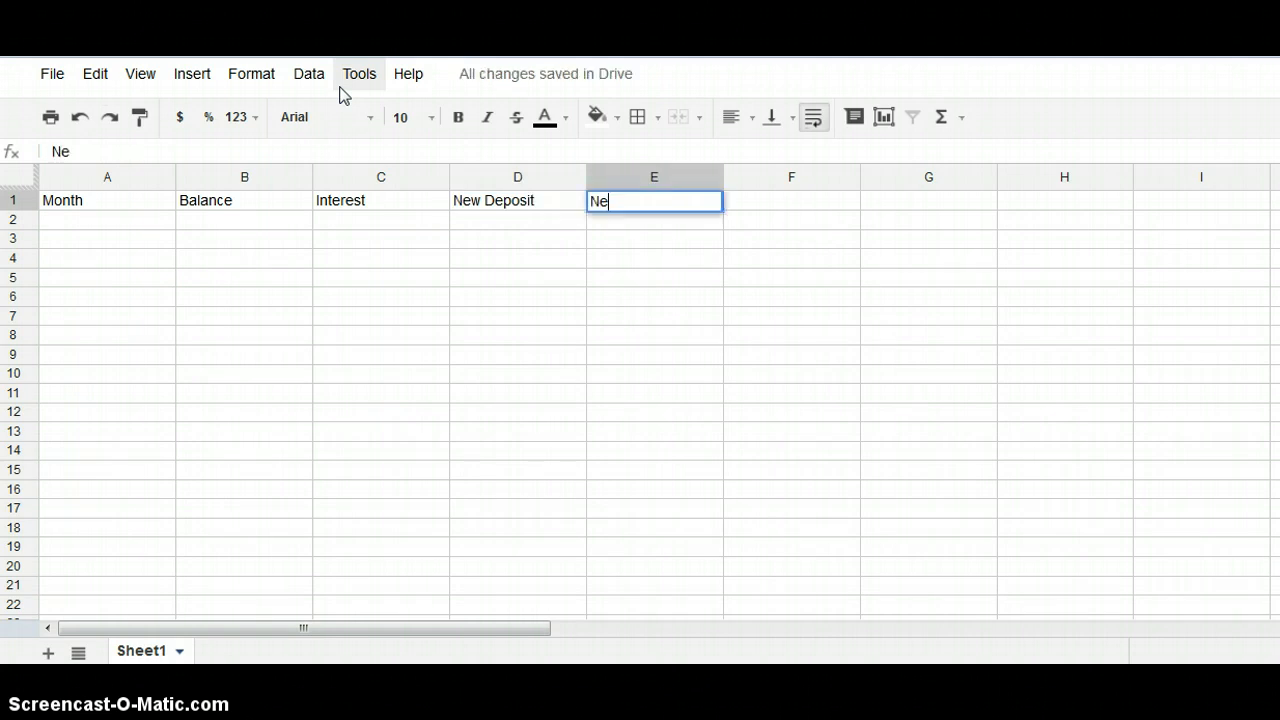
type("w Balance")
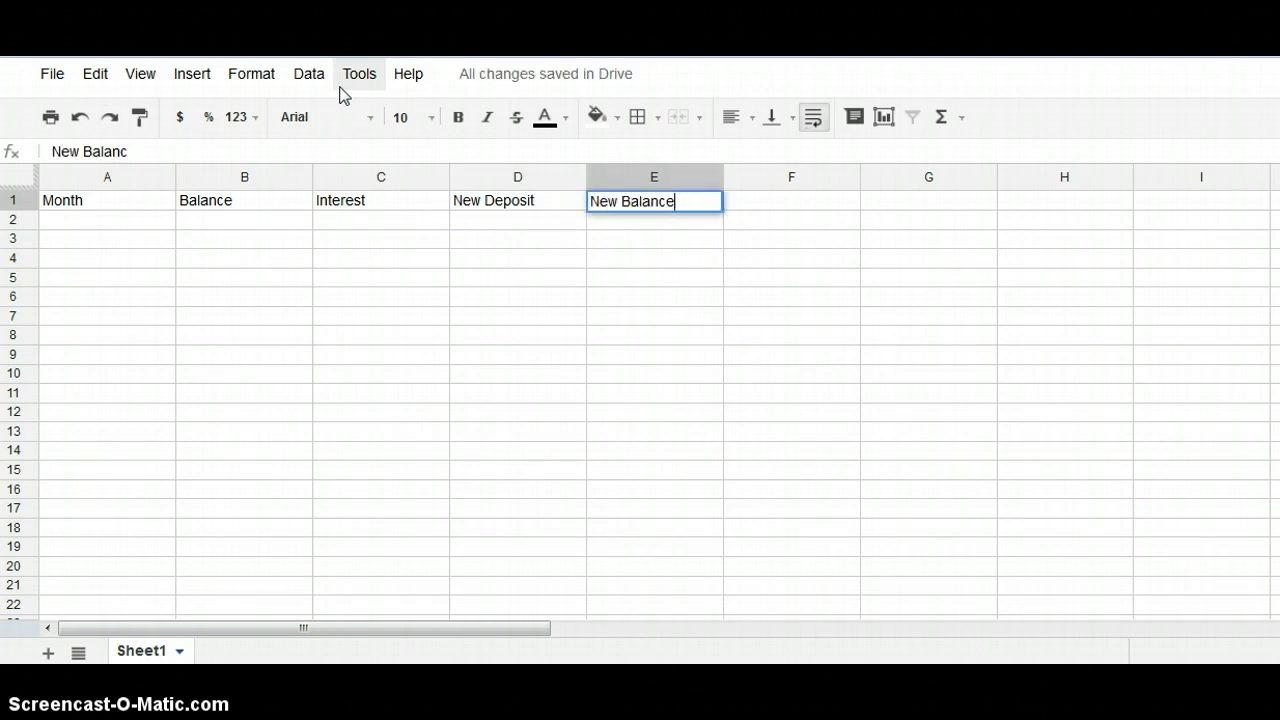
key("Return")
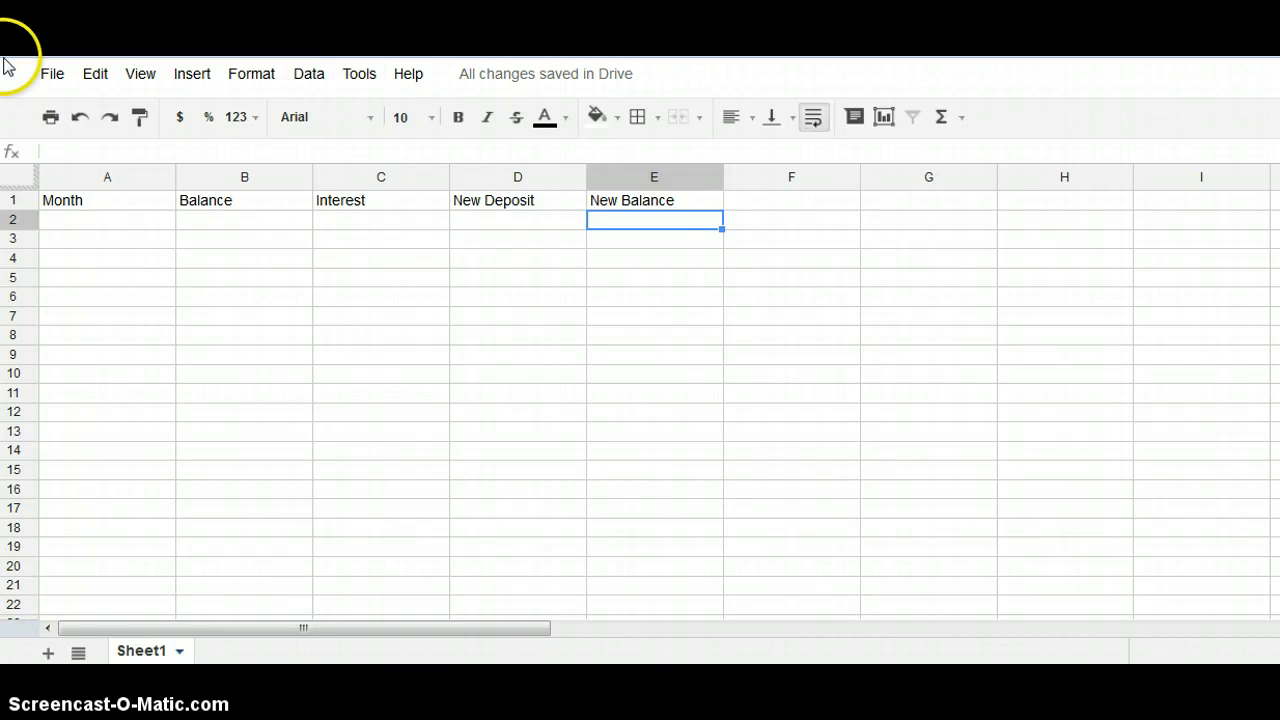
Enter 1 as the first month in A2 and the formula =A2+1 in A3
left_click(81, 220)
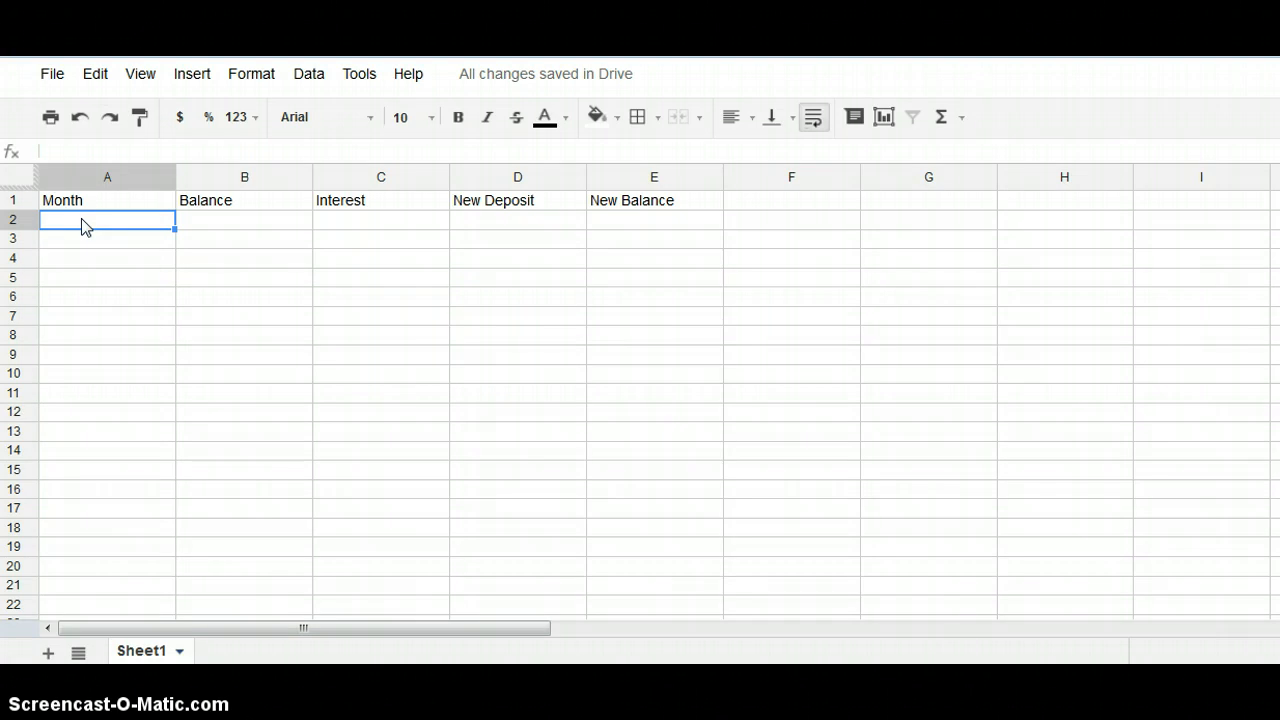
type("1")
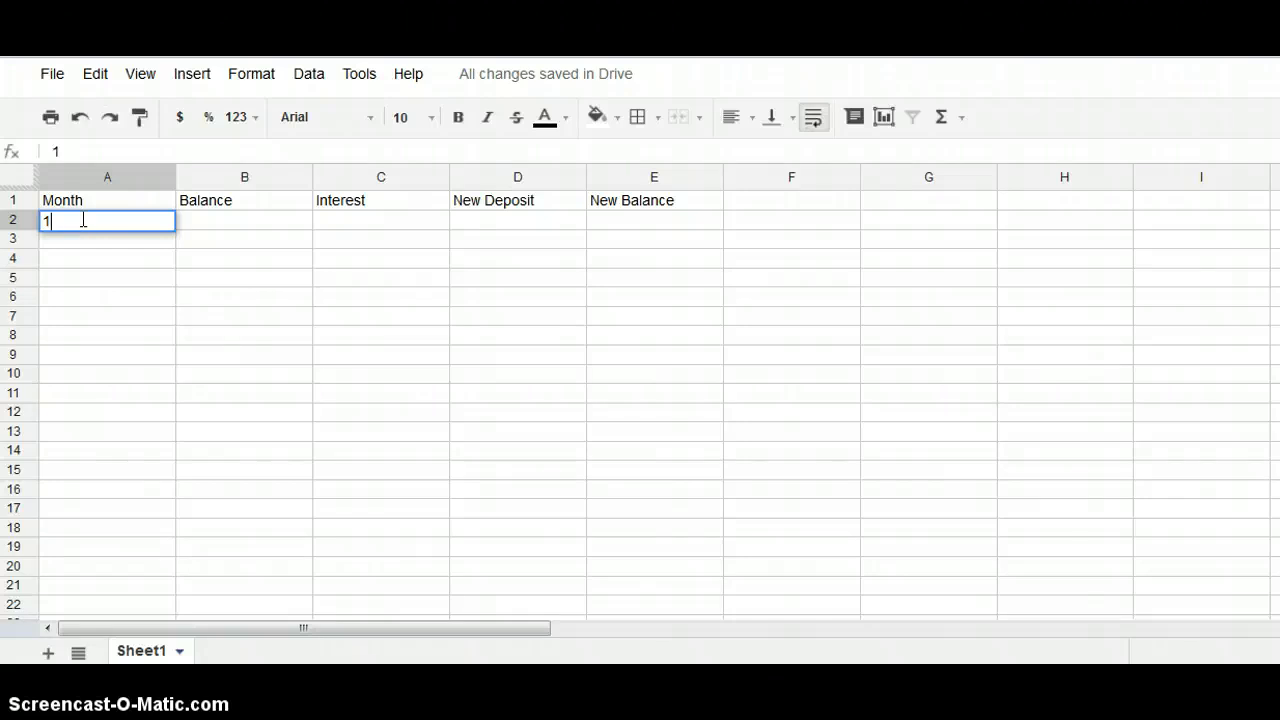
key("Return")
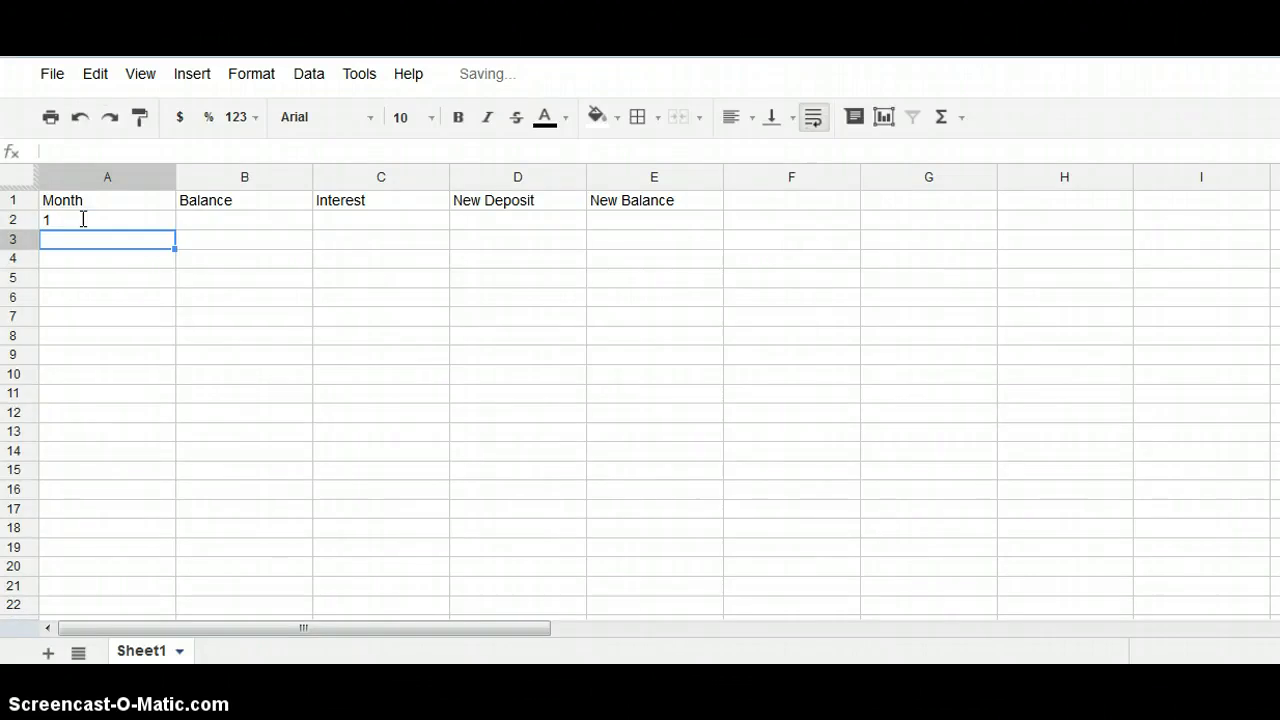
type("=")
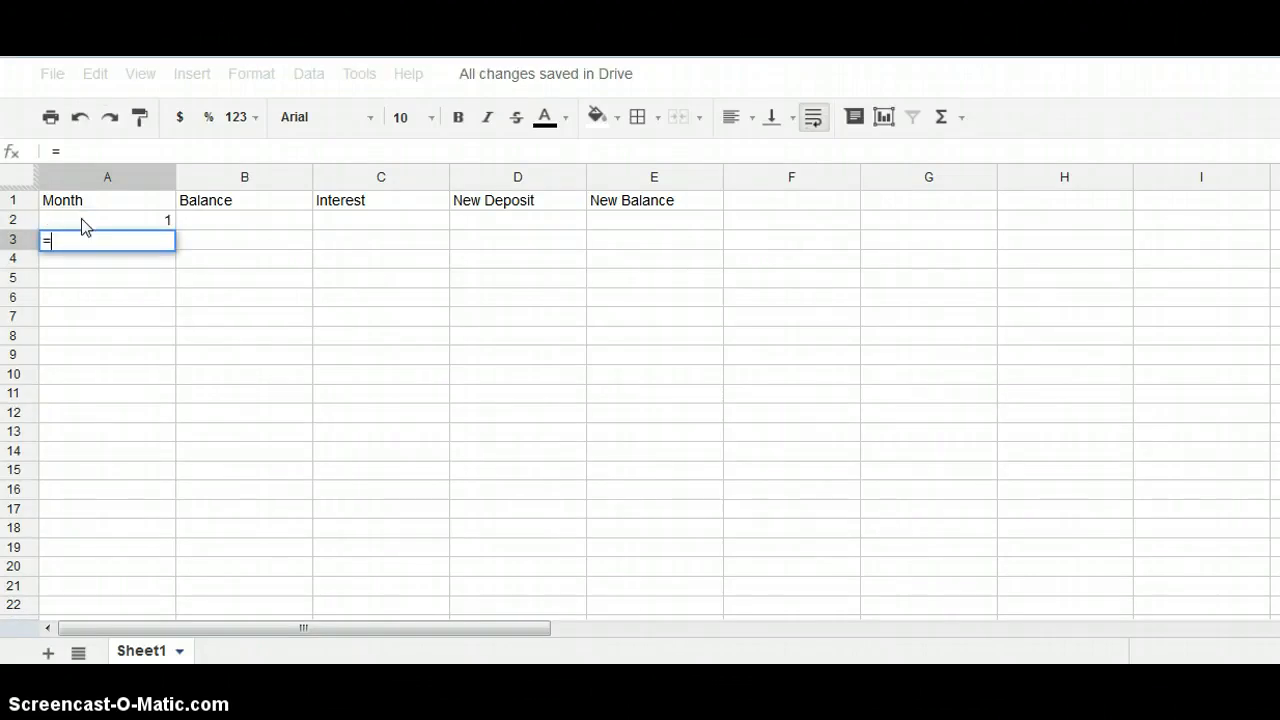
left_click(81, 218)
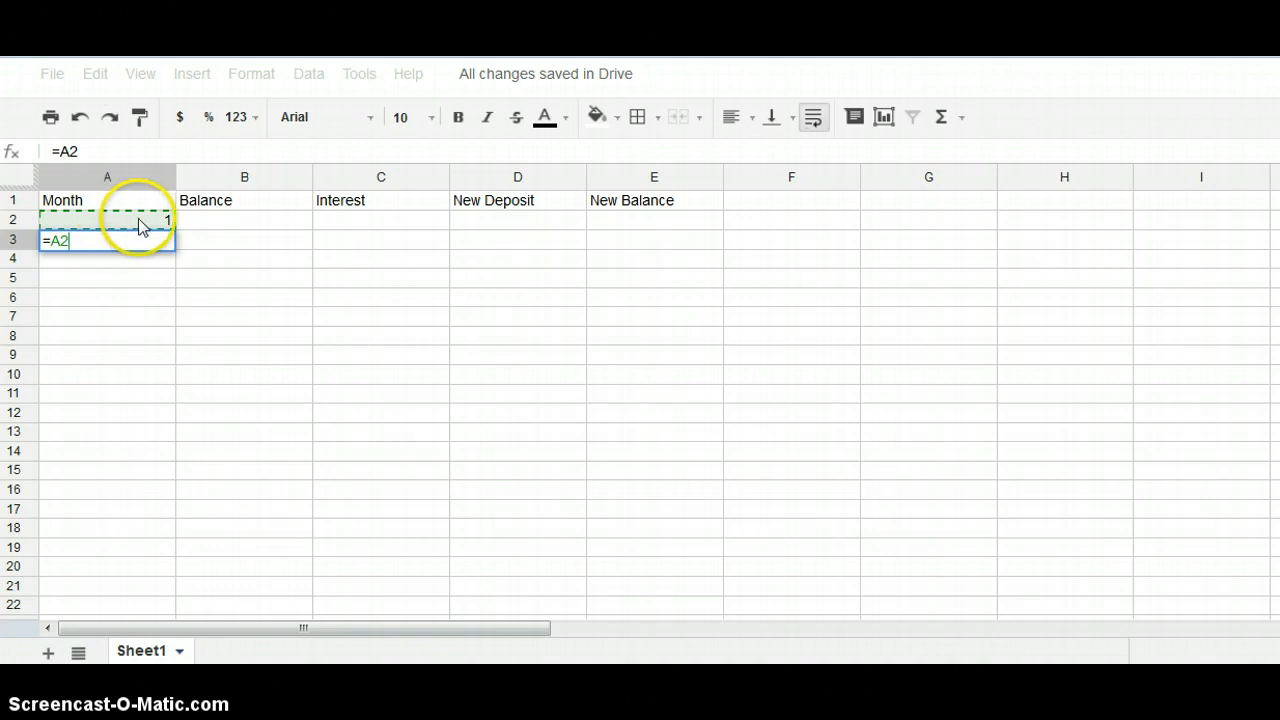
type("+1")
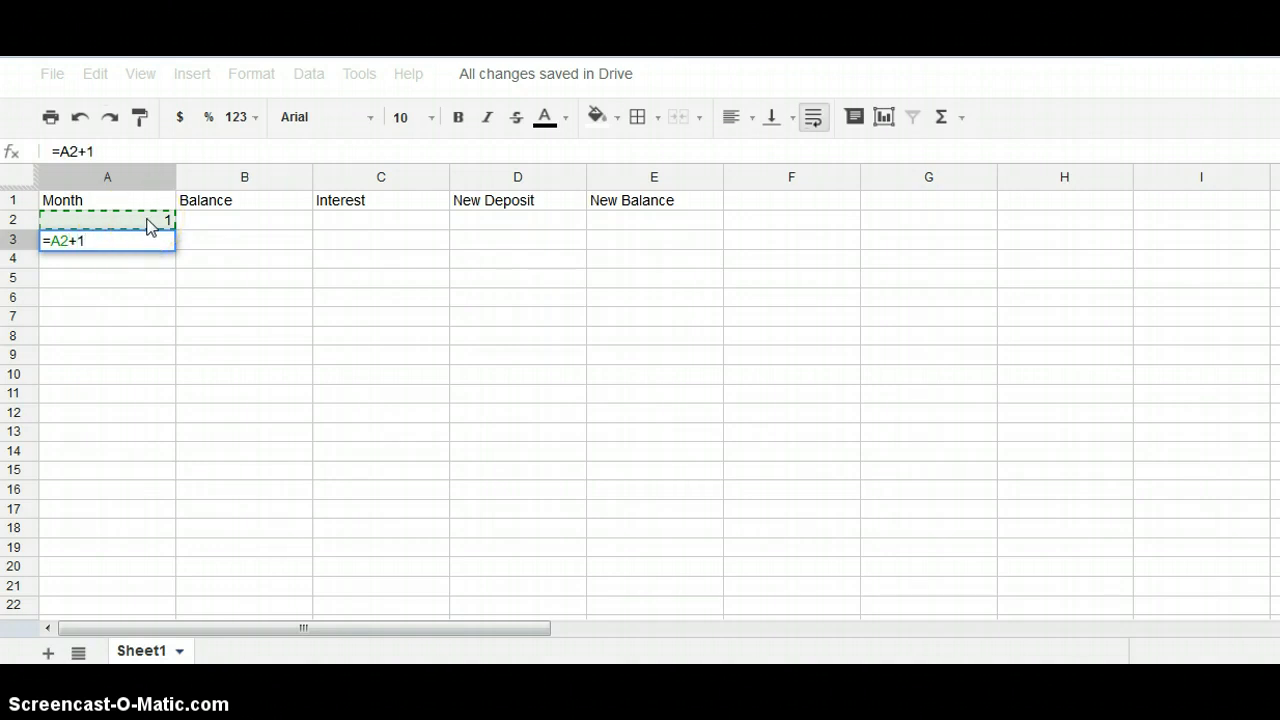
key("Return")
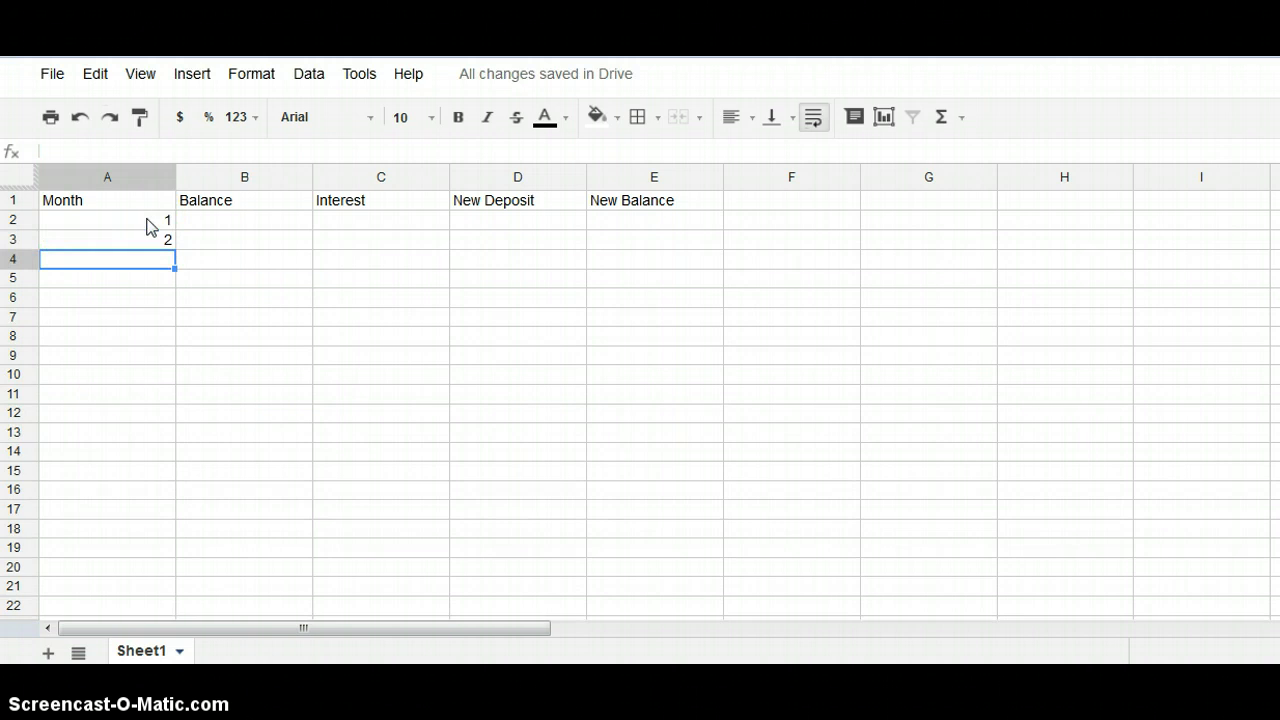
Enter 50 as the starting balance for month 1 in cell B2
key("Up")
key("Up")
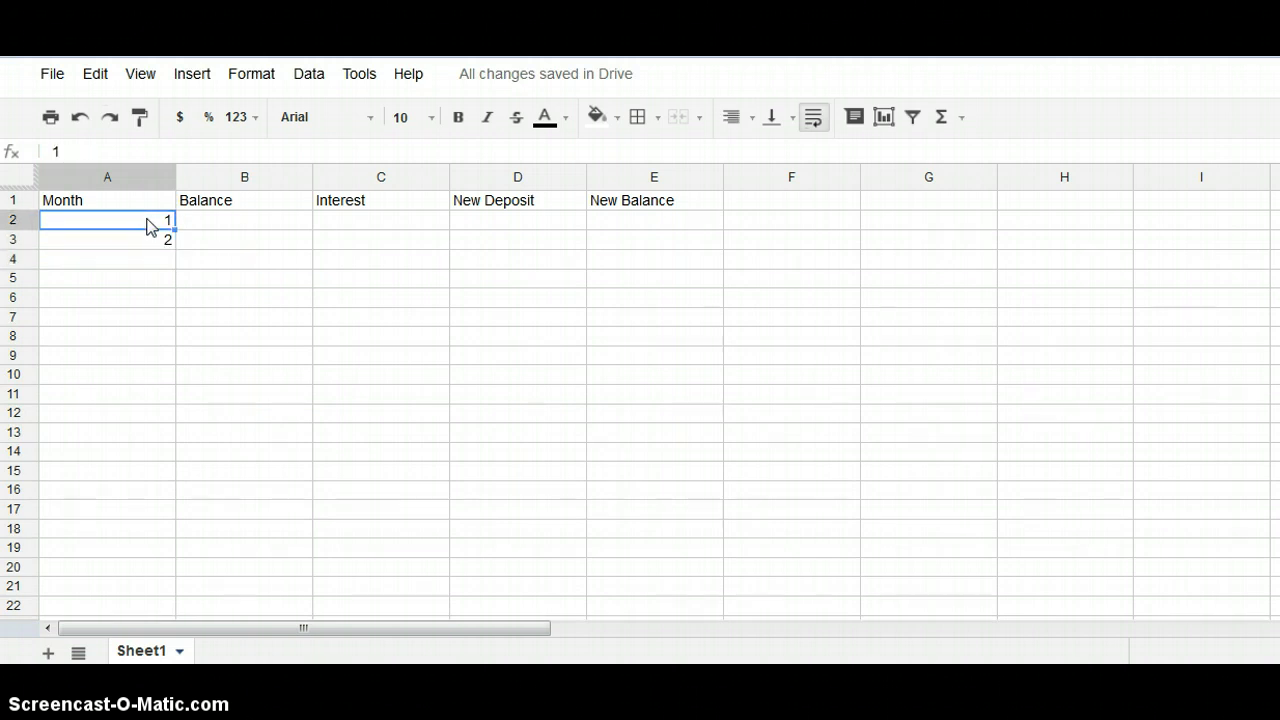
key("Right")
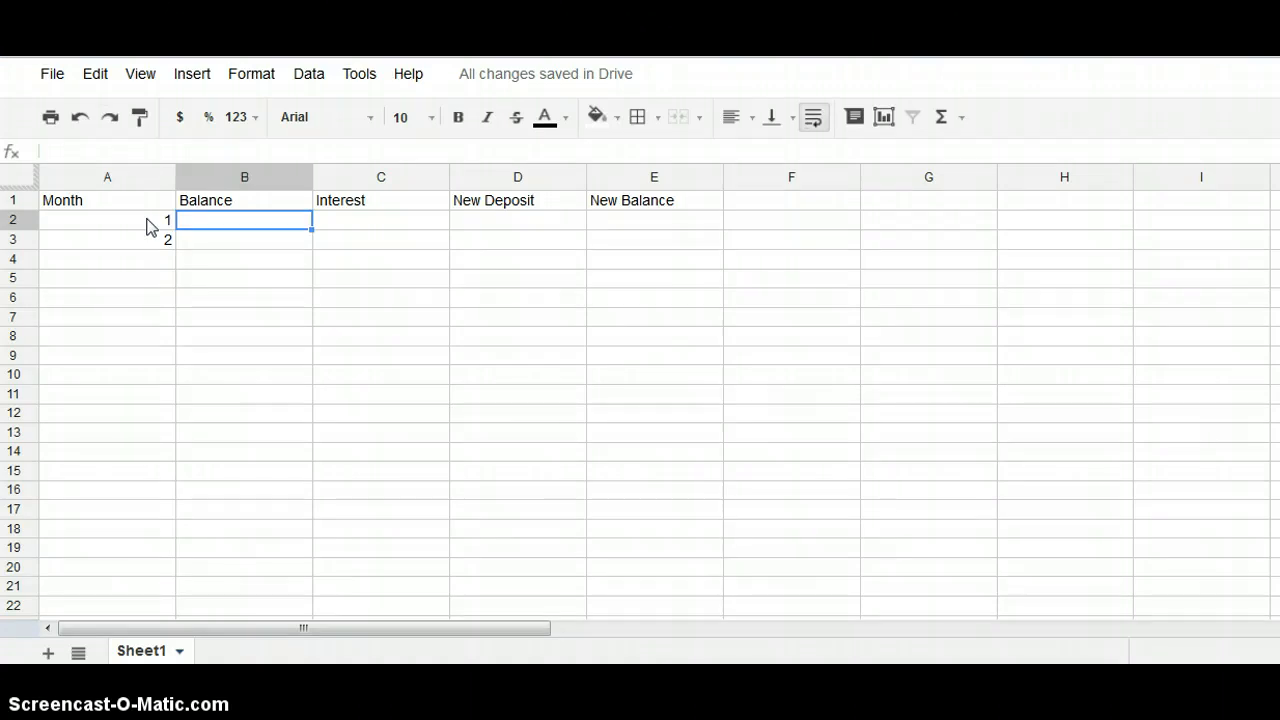
type("50")
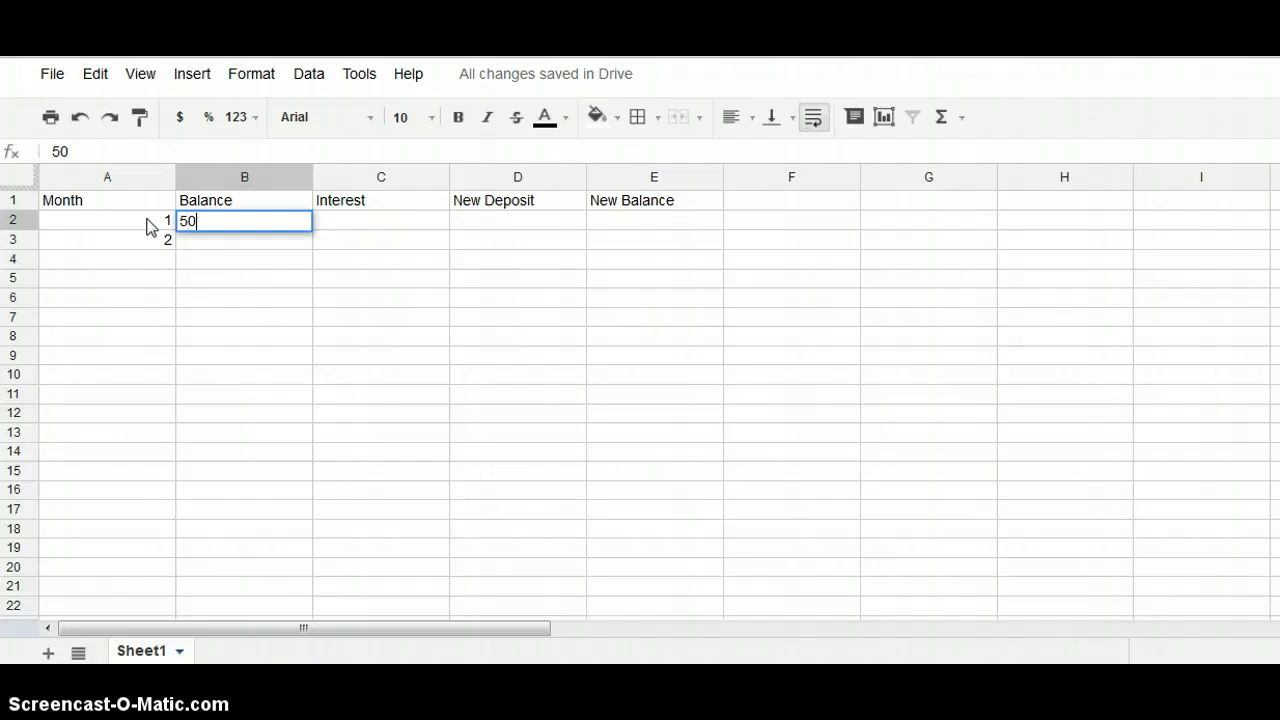
key("Tab")
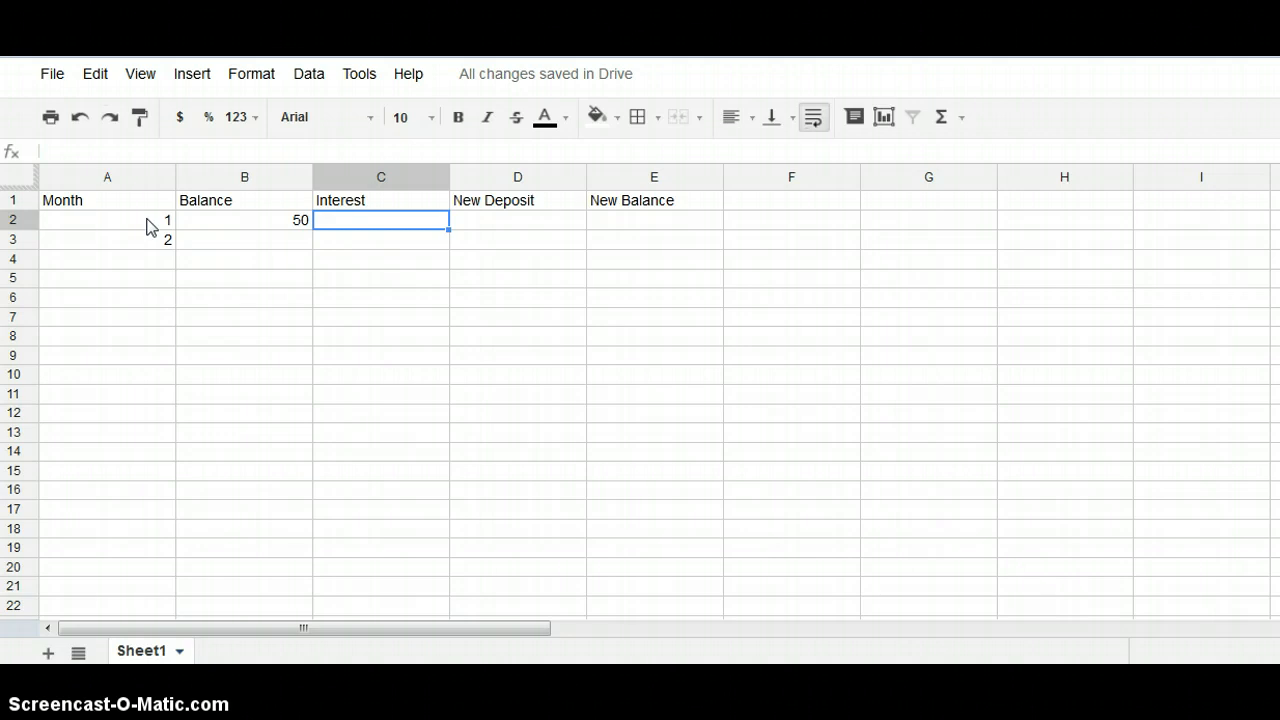
Enter the label Annual Interest Rate in cell G2, apart from the savings table
key("Right")
key("Right")
key("Right")
key("Right")
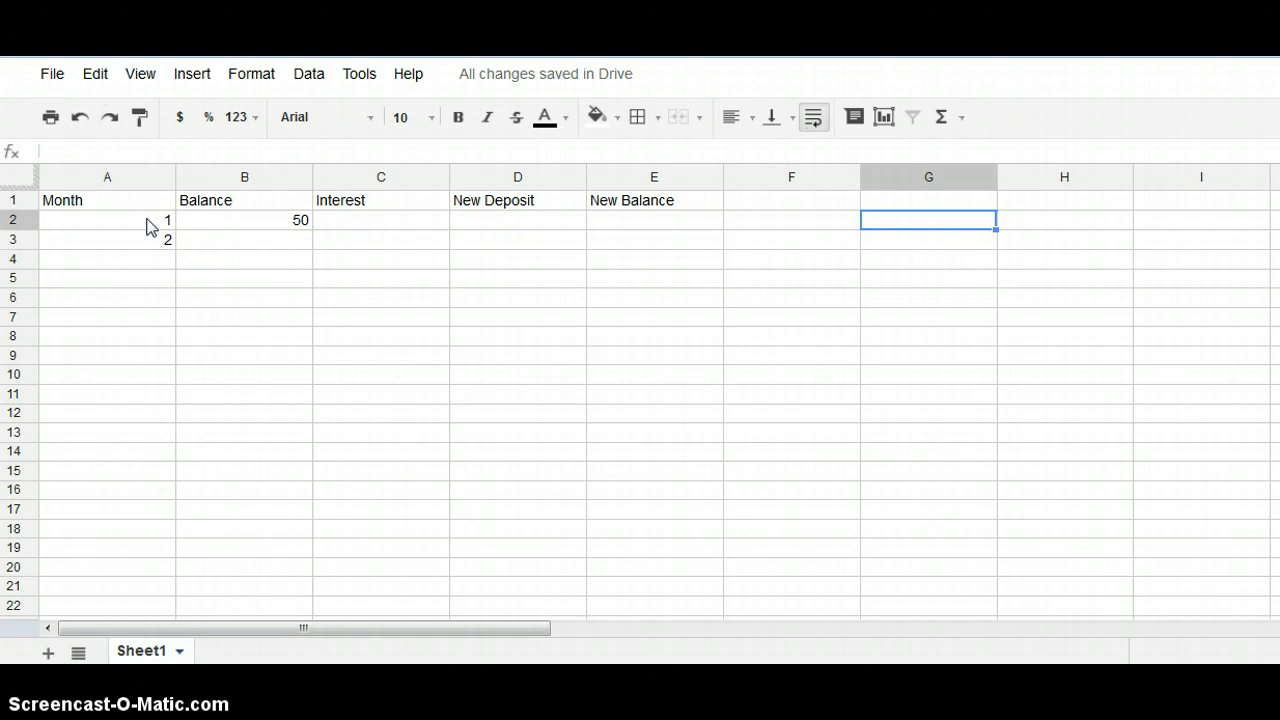
key("Up")
key("Down")
key("Down")
key("Down")
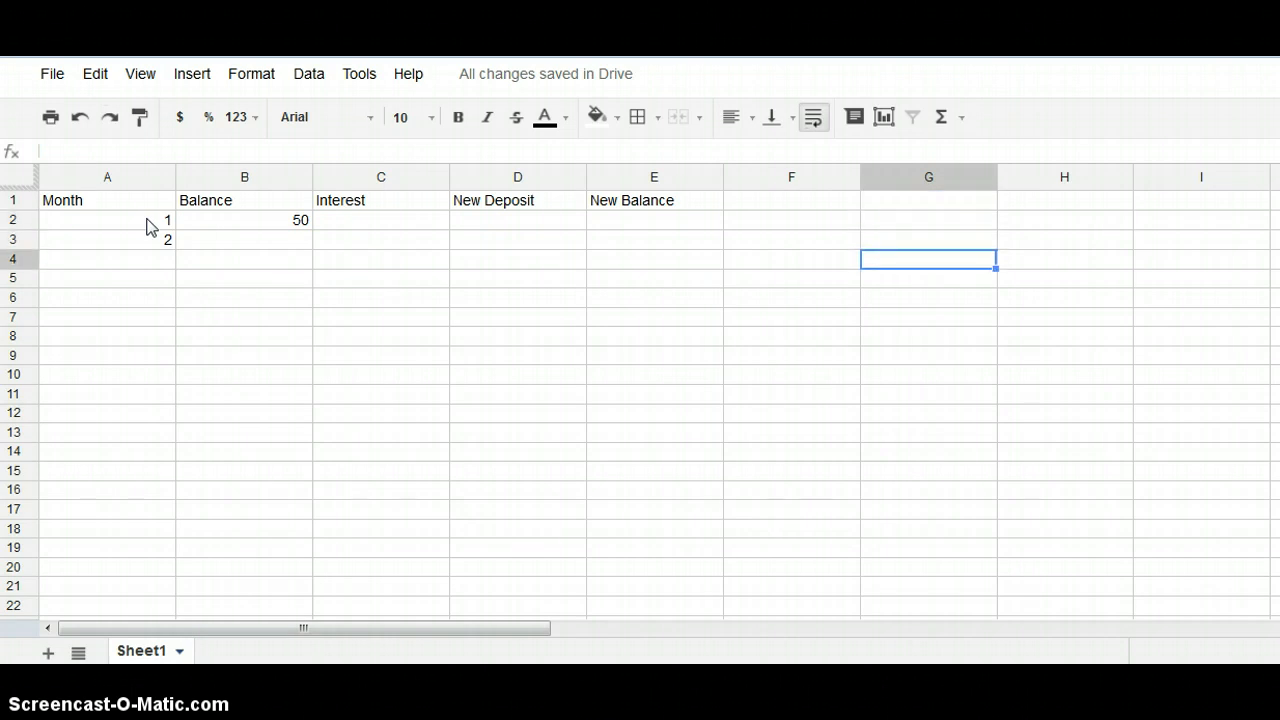
key("Up")
key("Up")
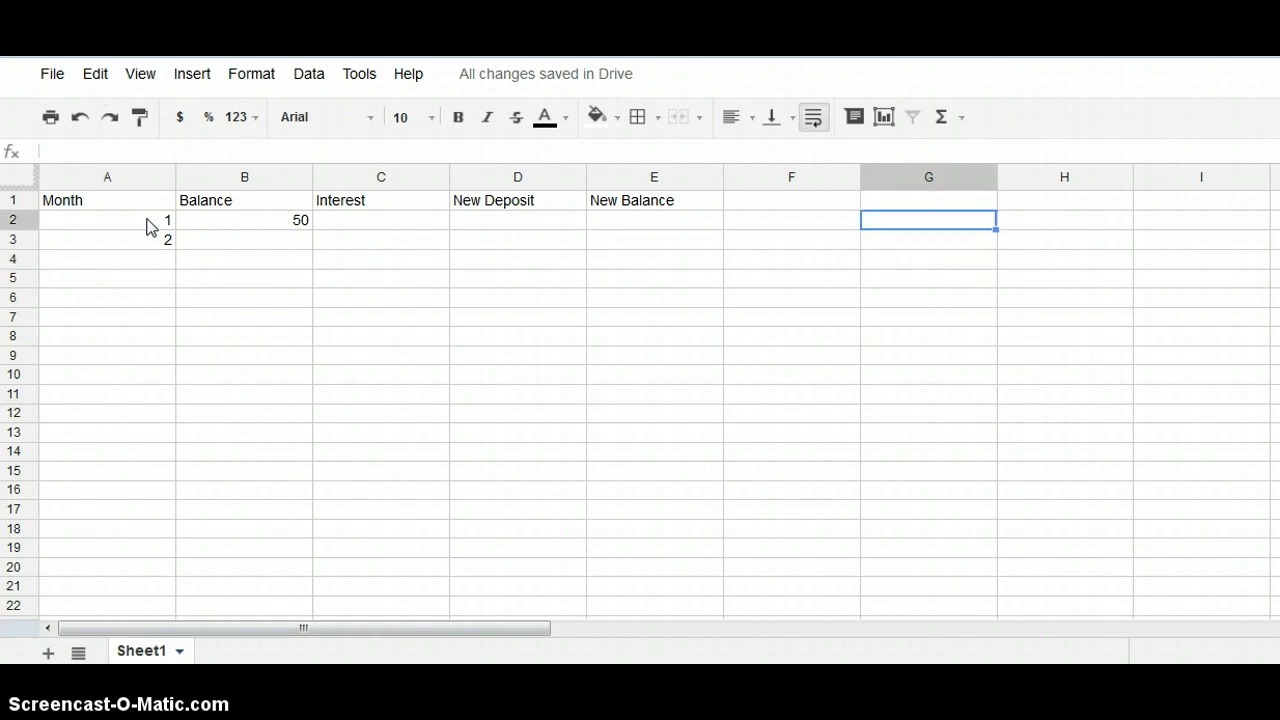
type("Inte")
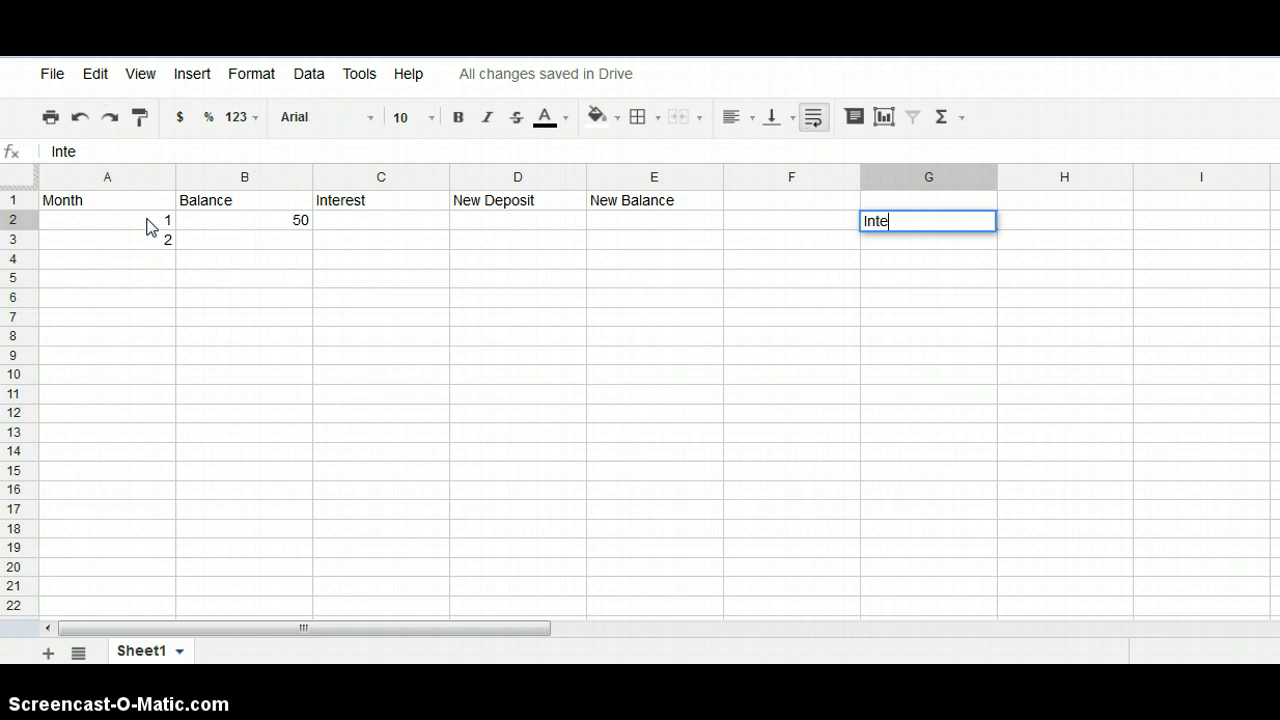
key("BackSpace")
key("BackSpace")
key("BackSpace")
key("BackSpace")
type("Annual Interest Ra")
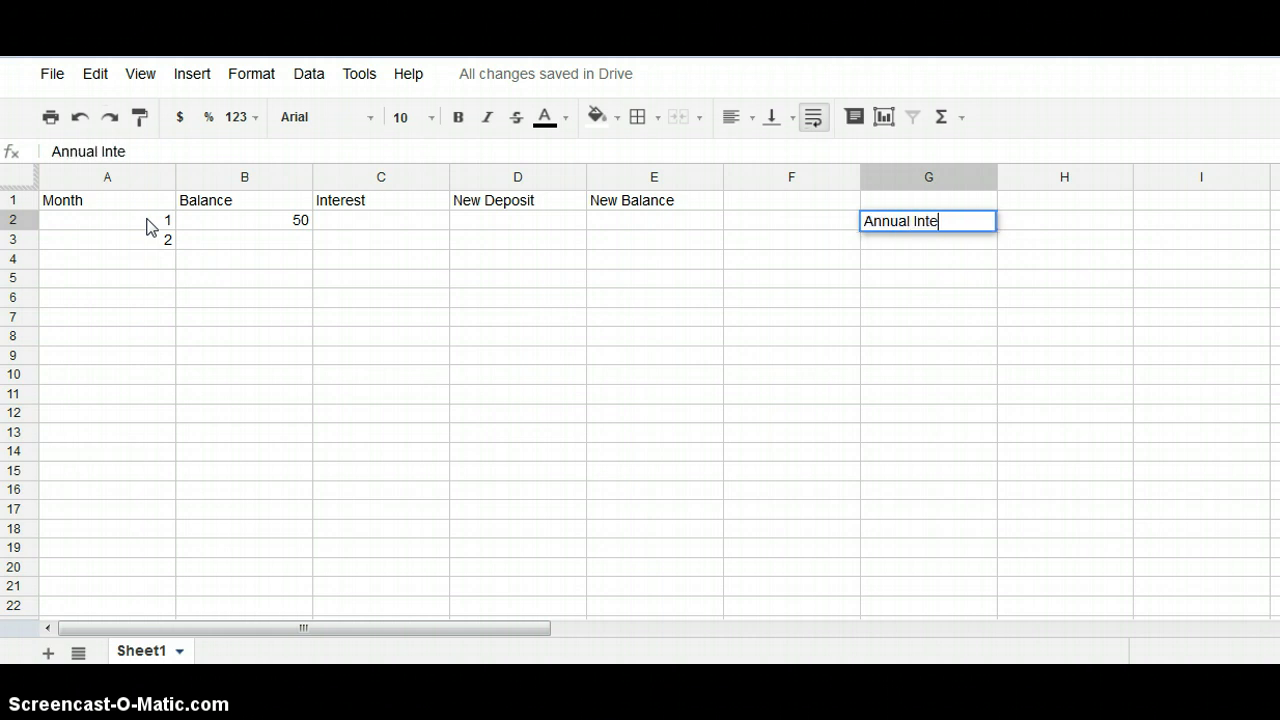
type("te")
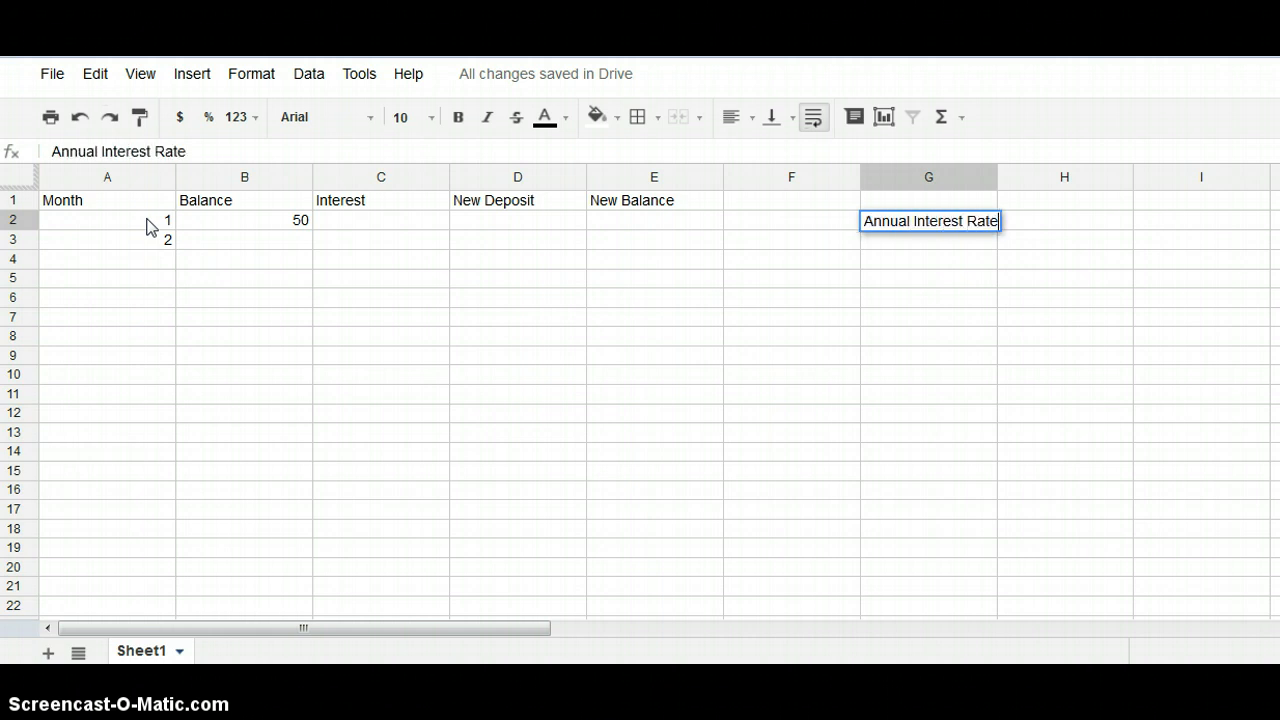
key("Return")
Enter .01 as the annual interest rate in cell H2 beside its label
key("Up")
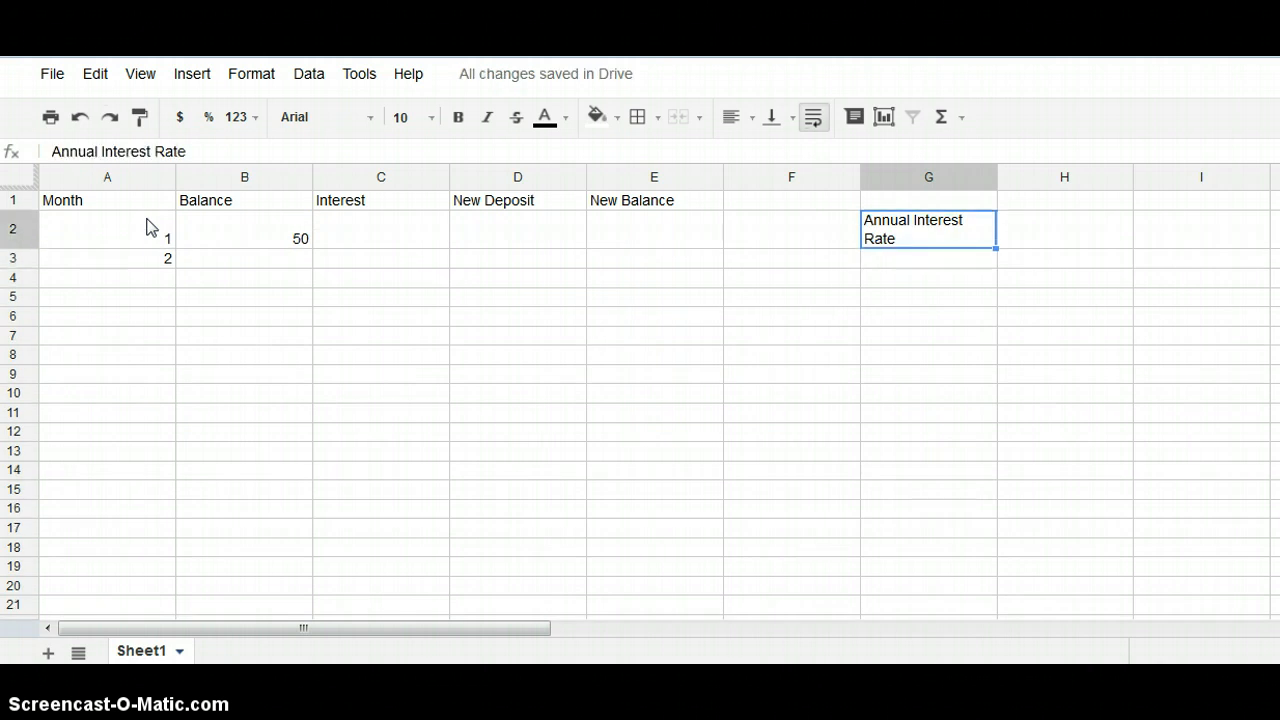
key("Right")
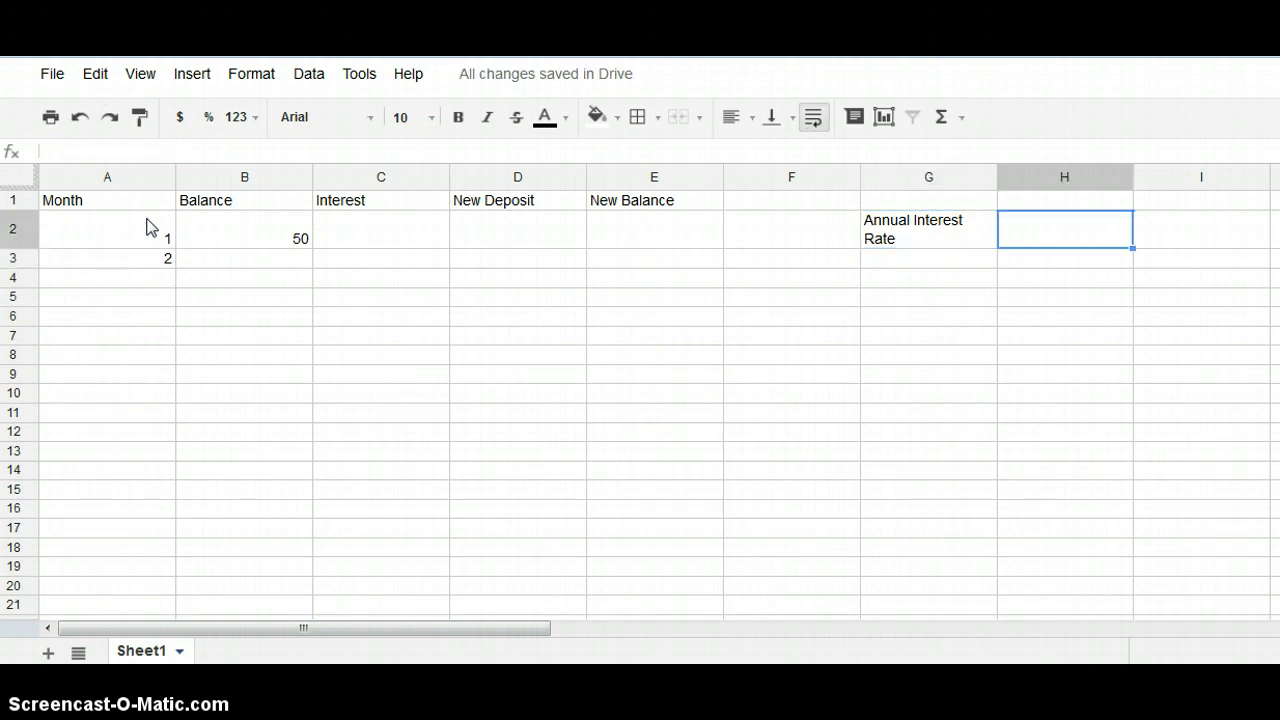
type(".")
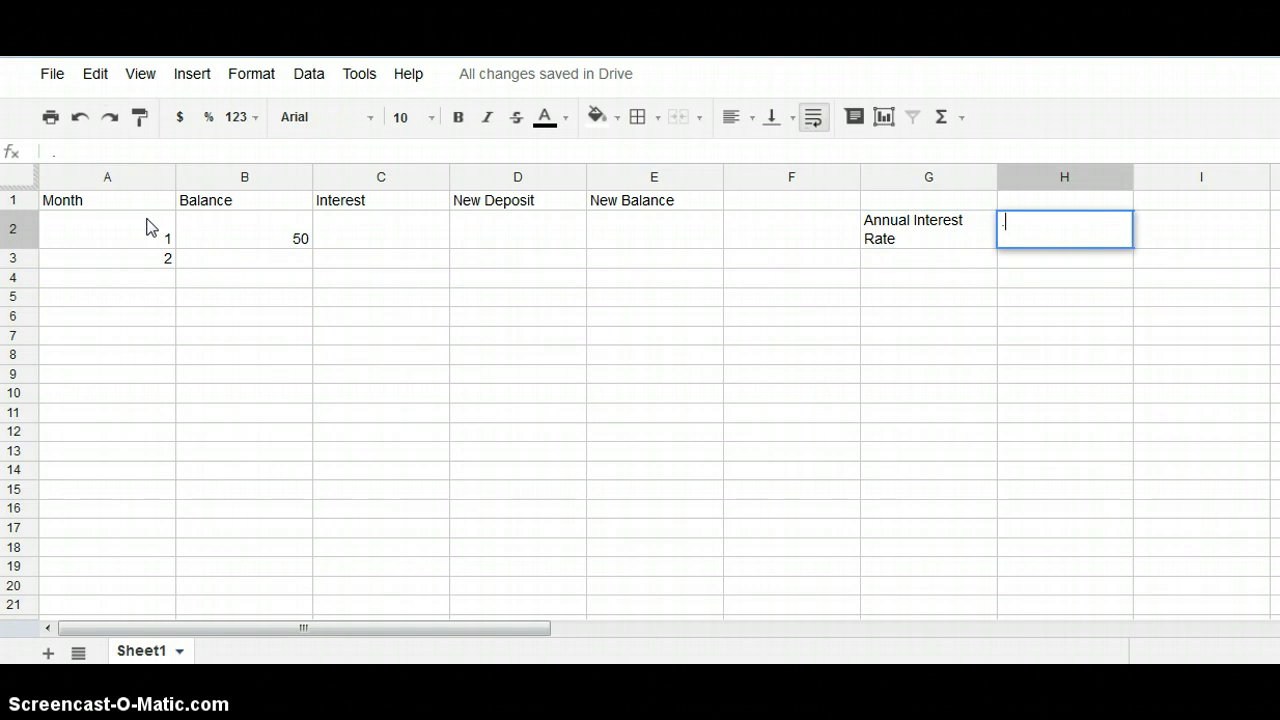
type("01")
key("Return")
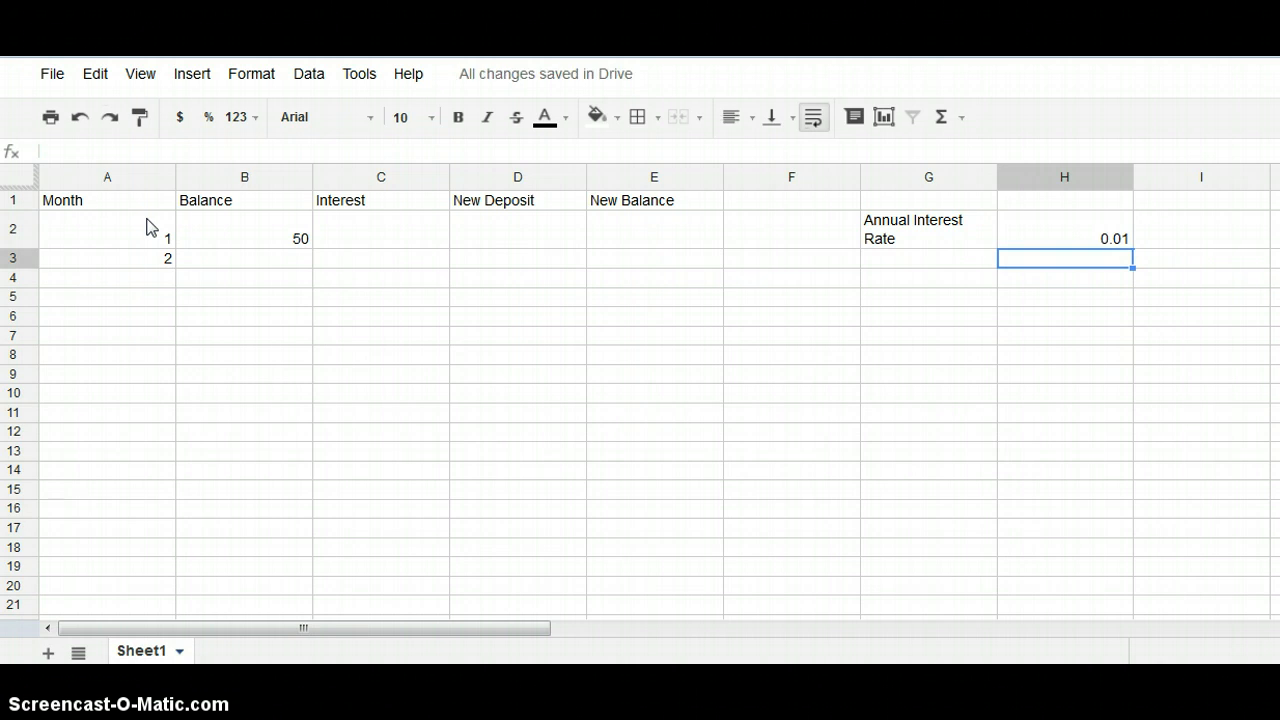
key("Up")
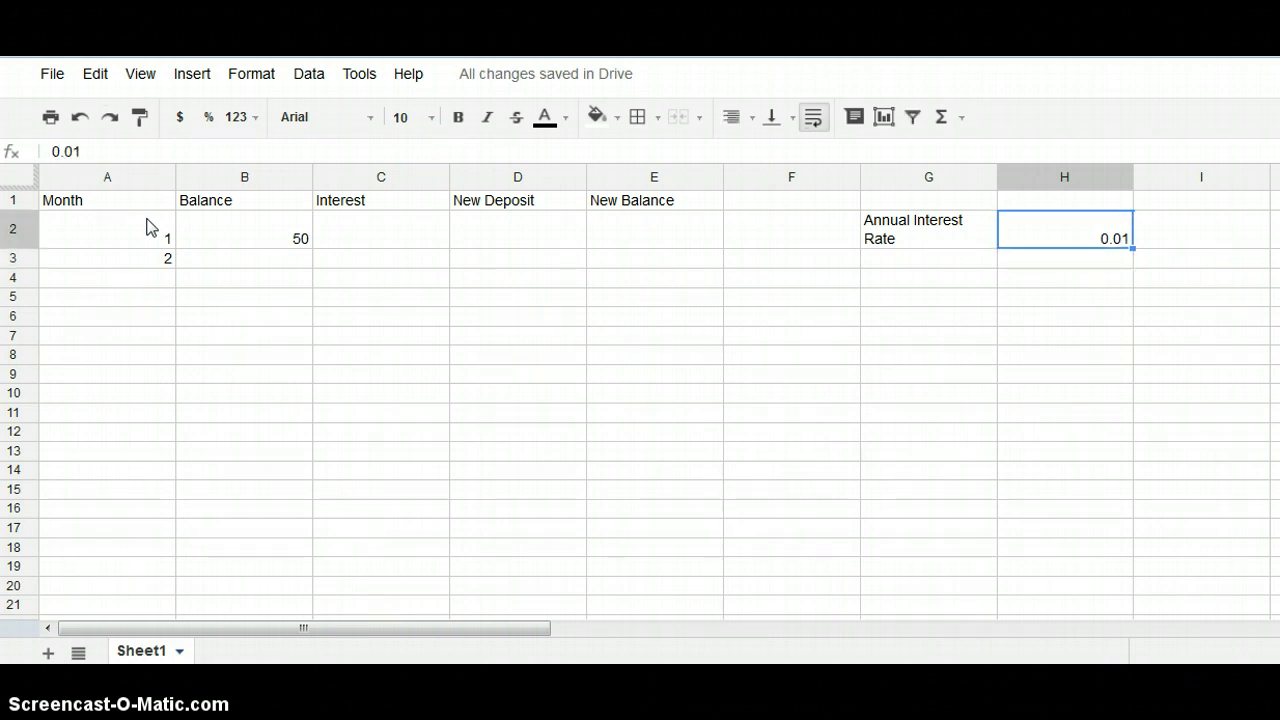
left_click(208, 118)
left_click(237, 118)
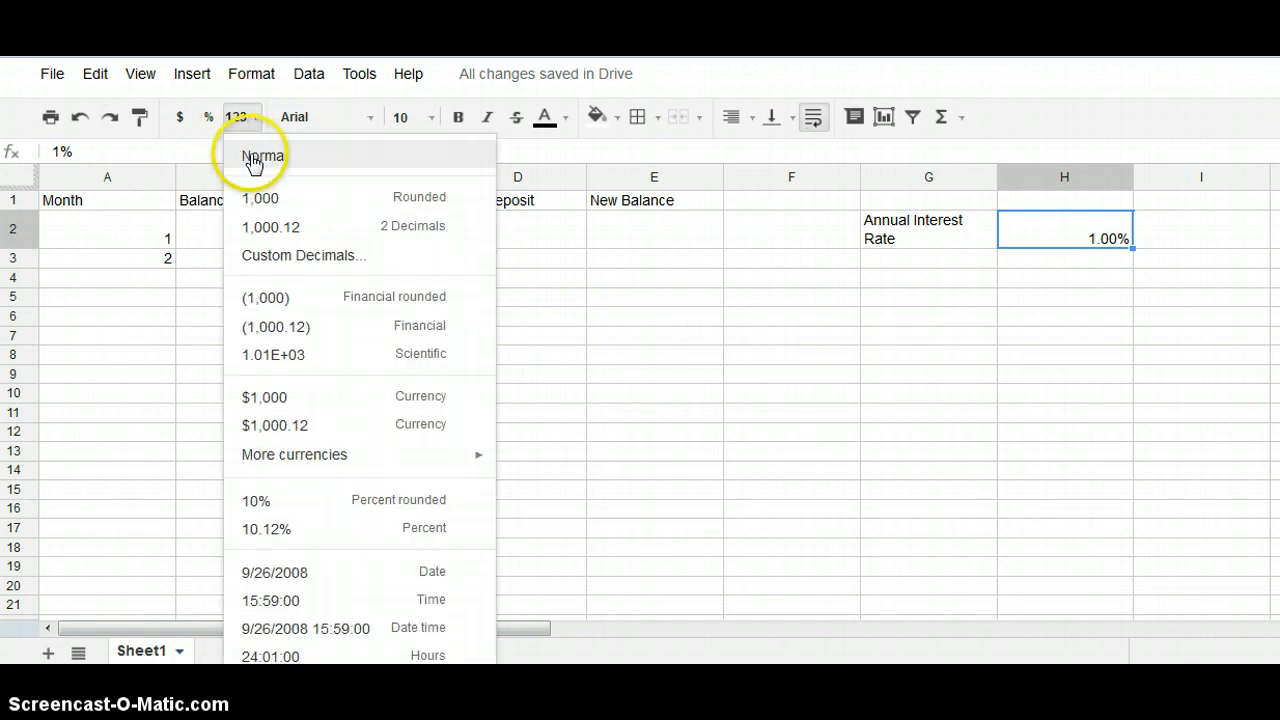
left_click(255, 156)
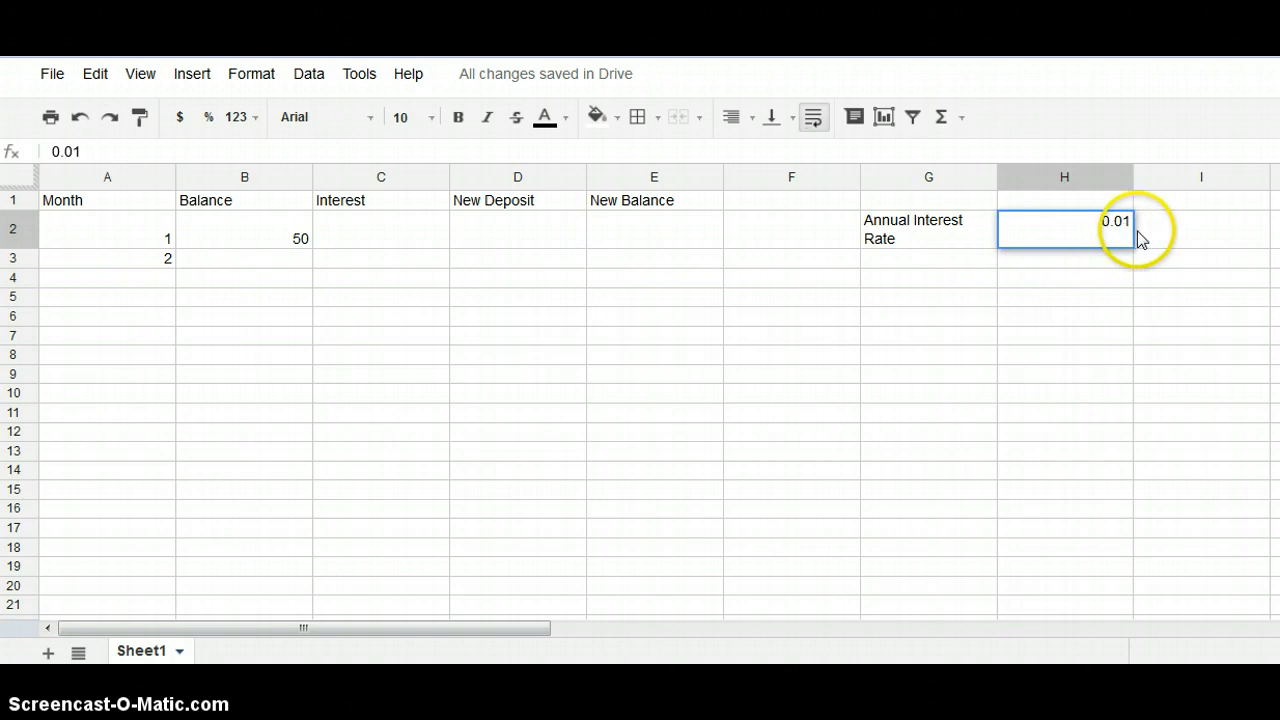
left_click(1073, 274)
Format the annual interest rate in cell H2 as a percentage
left_click(1077, 238)
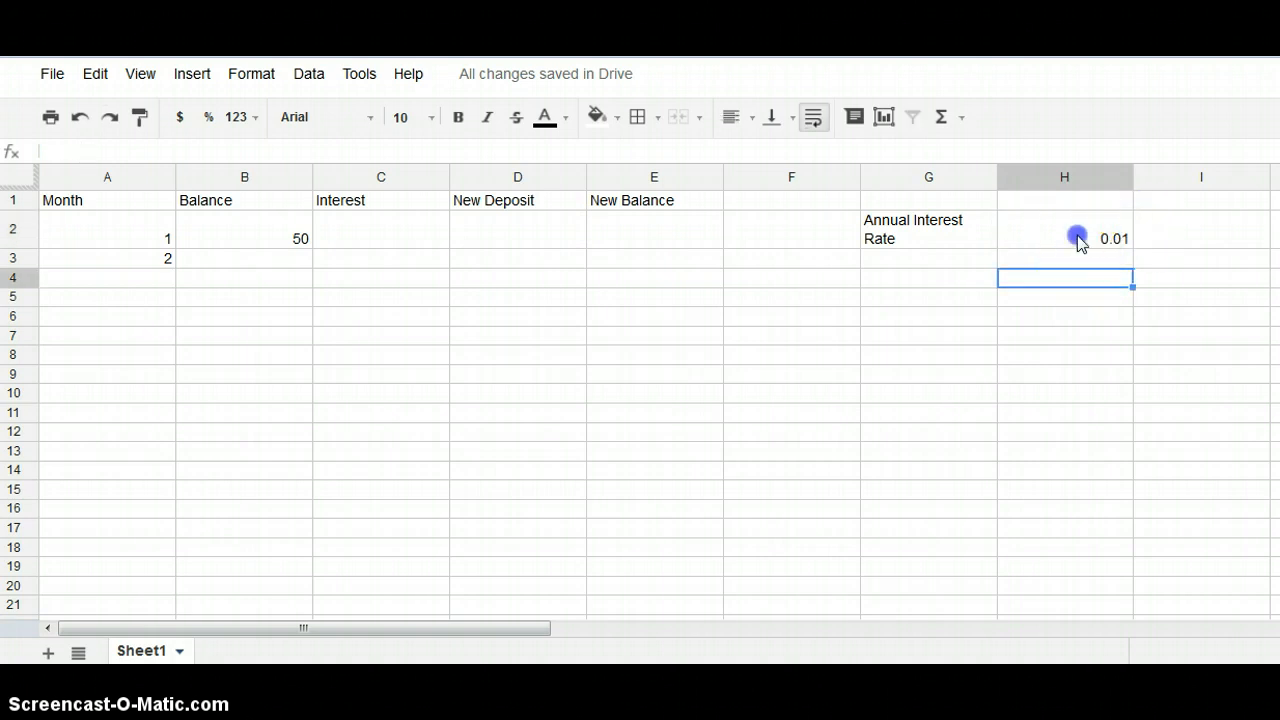
left_click(206, 119)
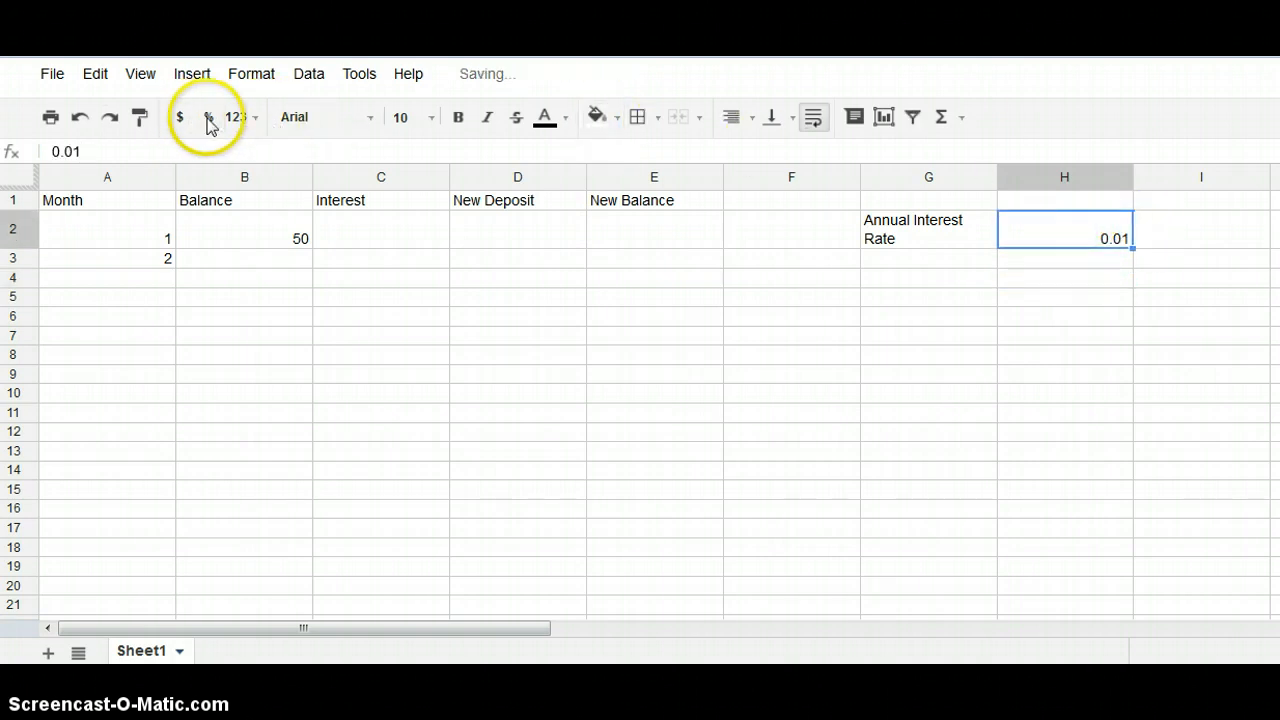
key("Return")
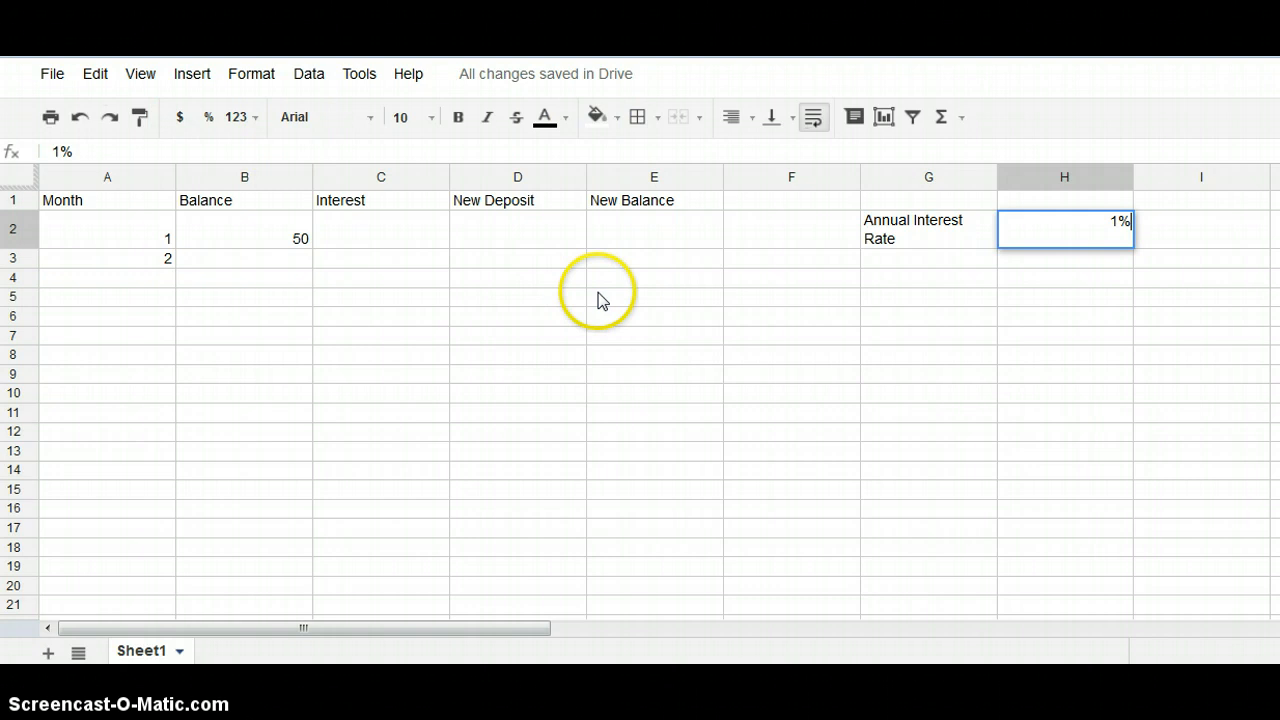
Enter the label Monthly Interest Rate in cell G3, below the annual rate label
left_click(897, 255)
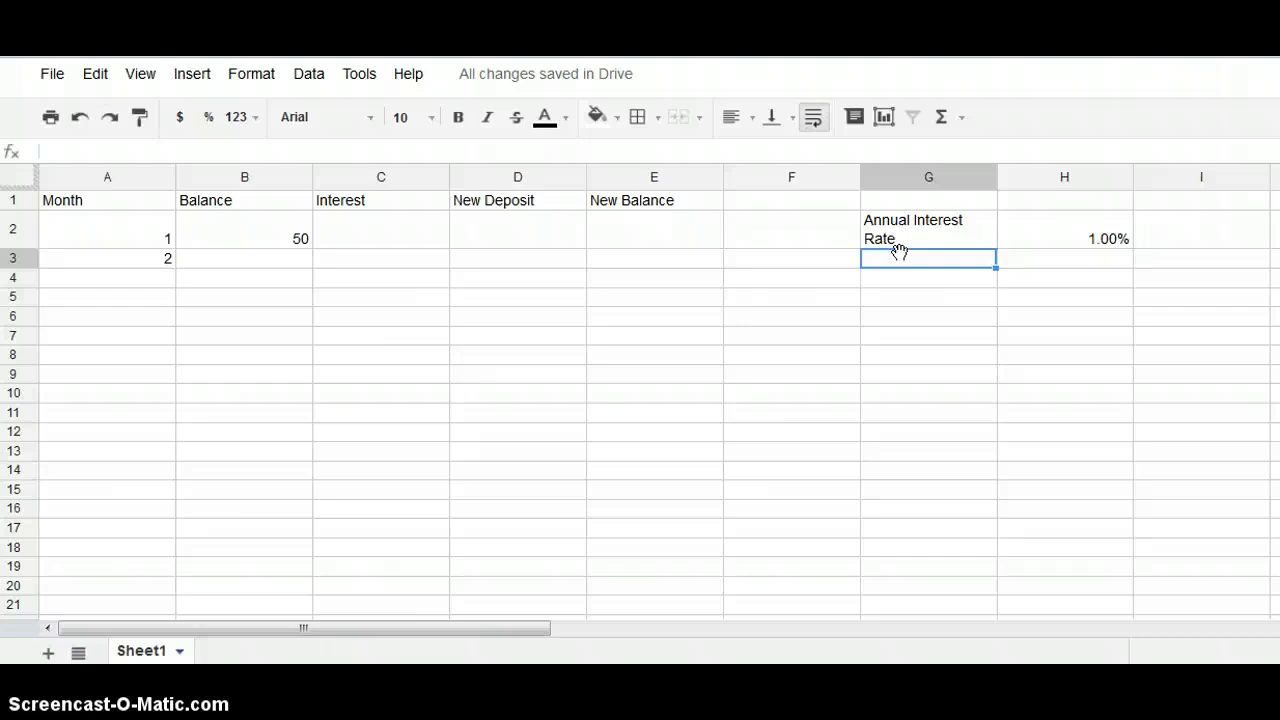
type("Mon")
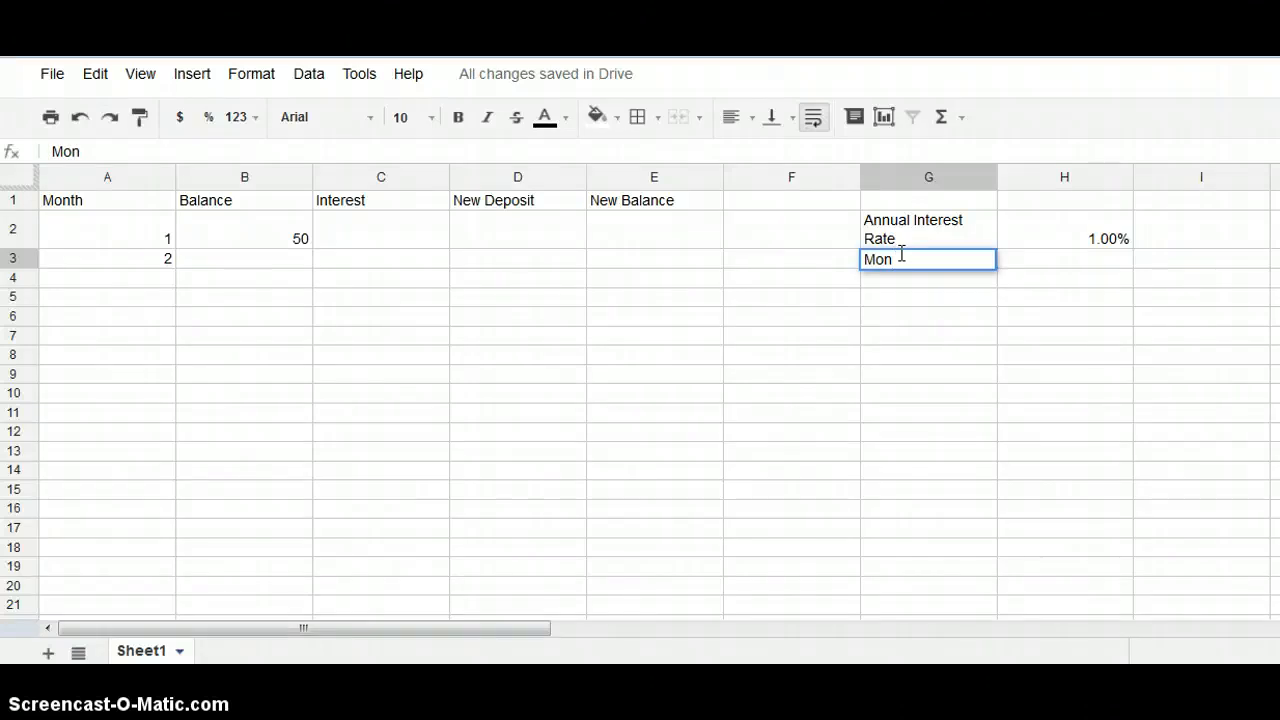
type("thly Interest Rate")
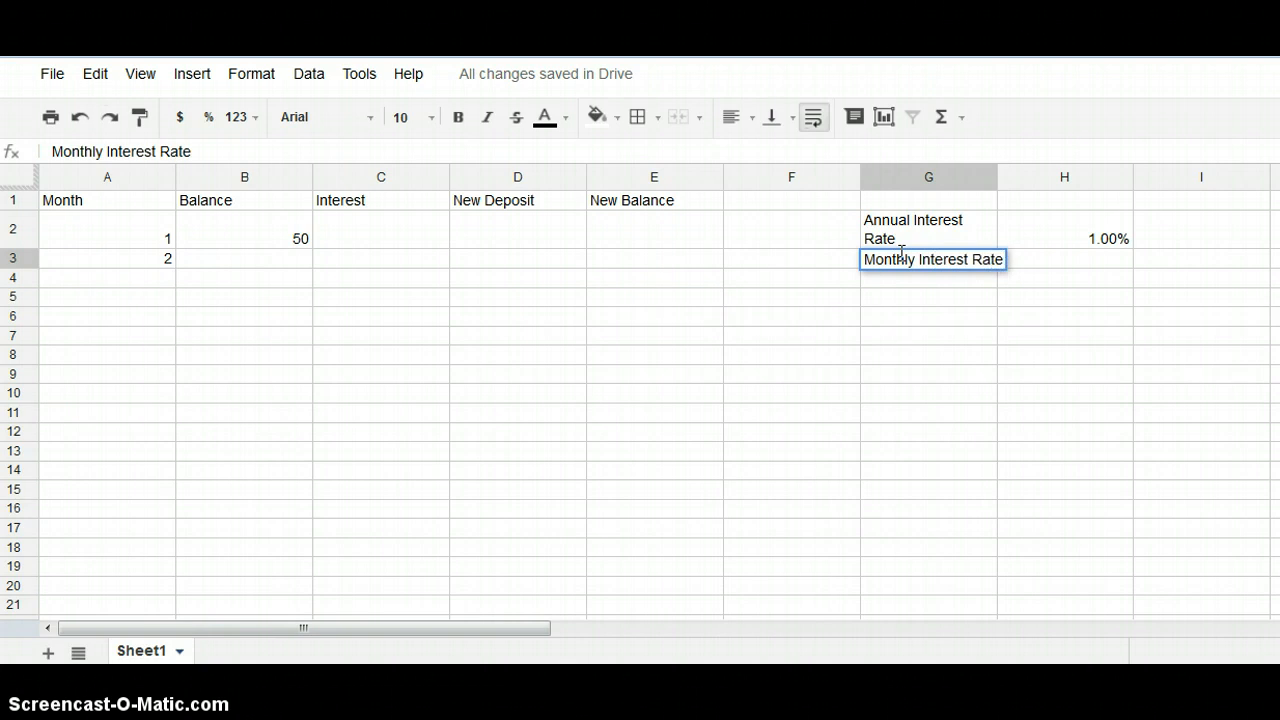
key("Return")
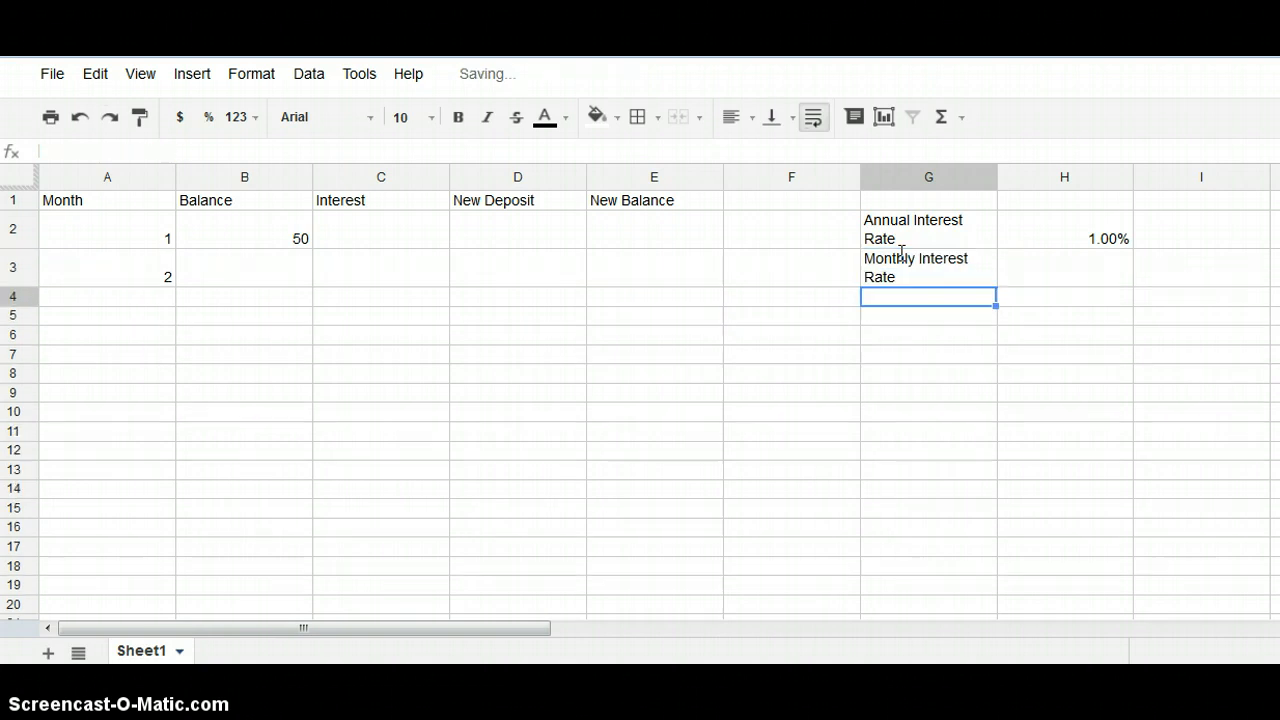
Calculate the monthly interest rate in cell H3 with the formula =H2/12
key("Up")
key("Right")
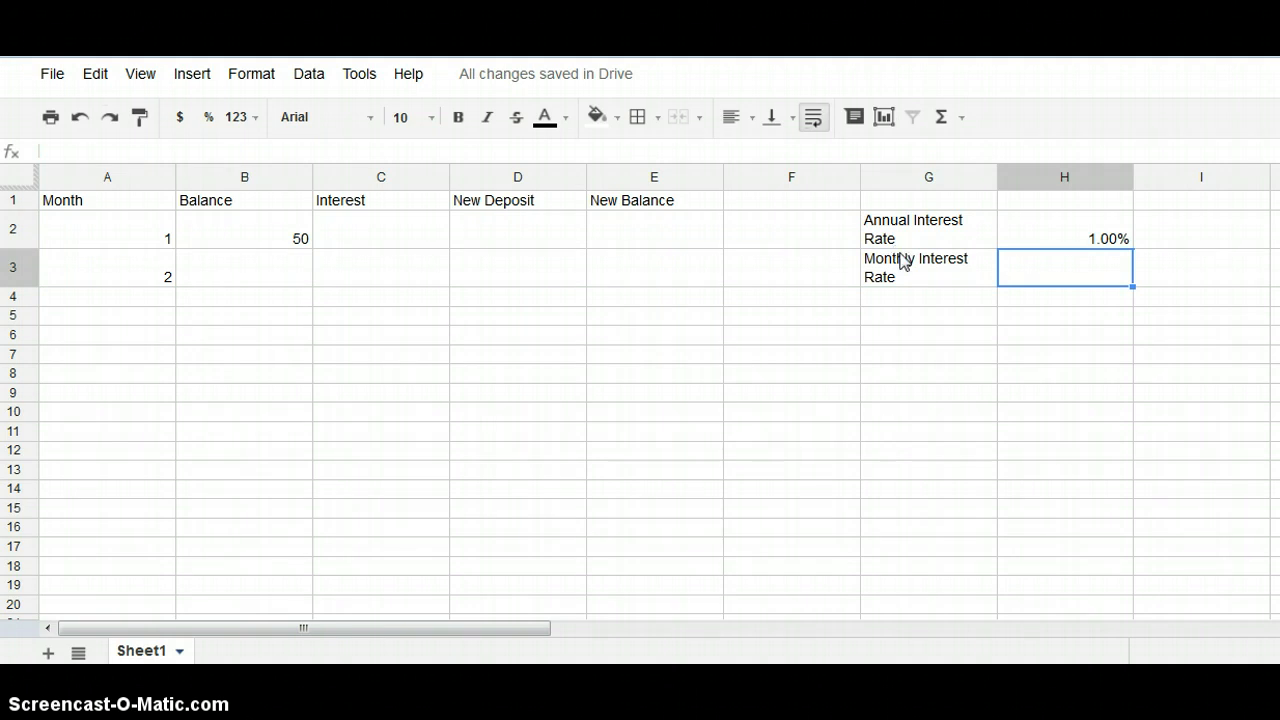
type("=")
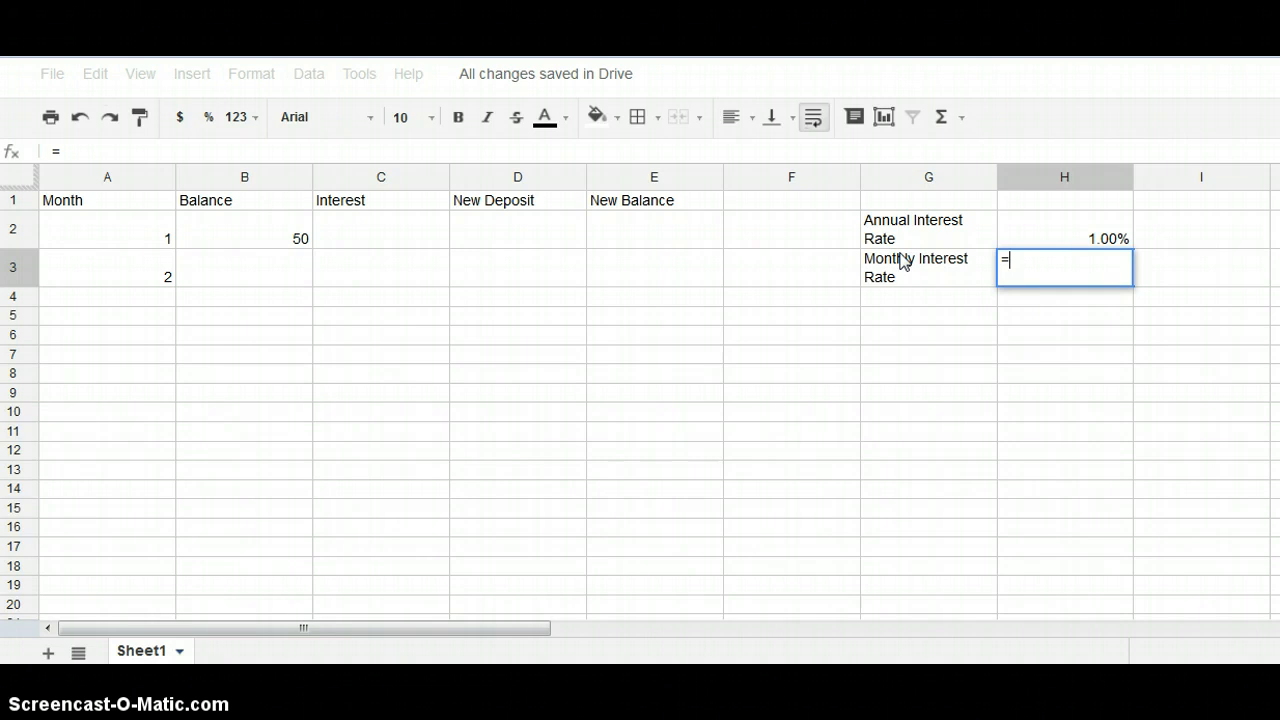
left_click(1099, 236)
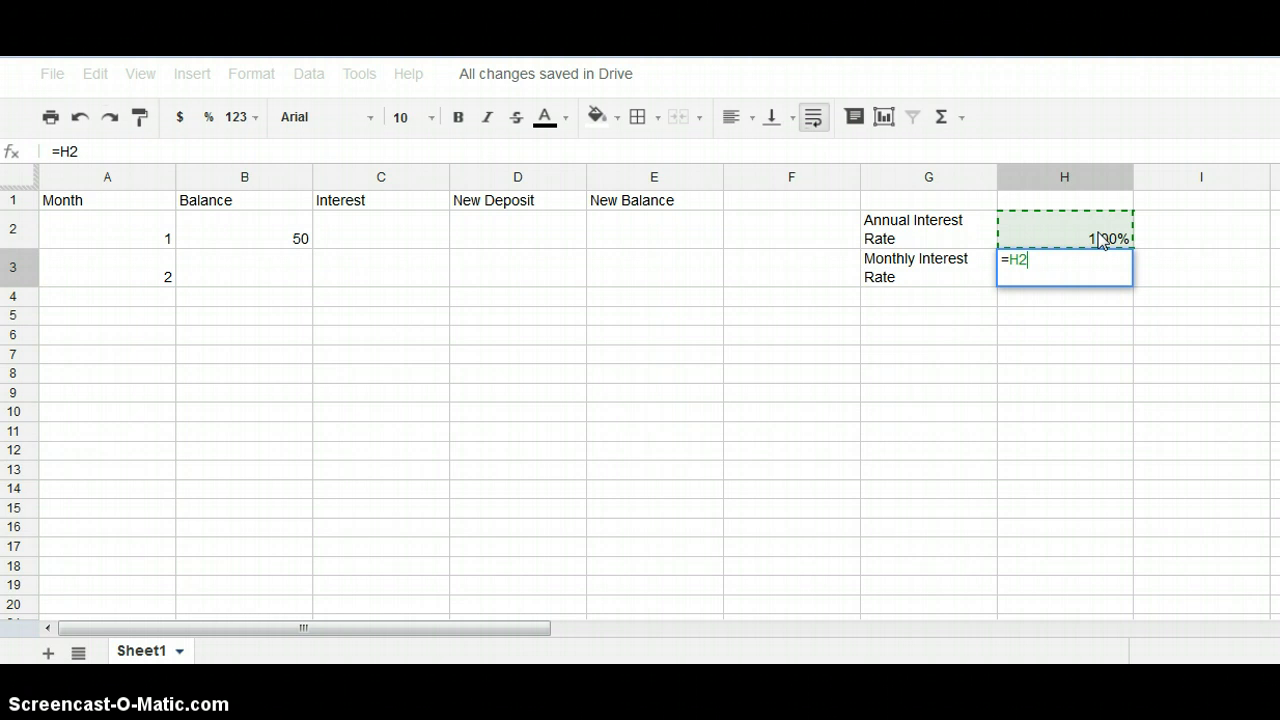
type("/12")
key("Return")
Format the monthly interest rate in cell H3 as a percentage
left_click(1055, 282)
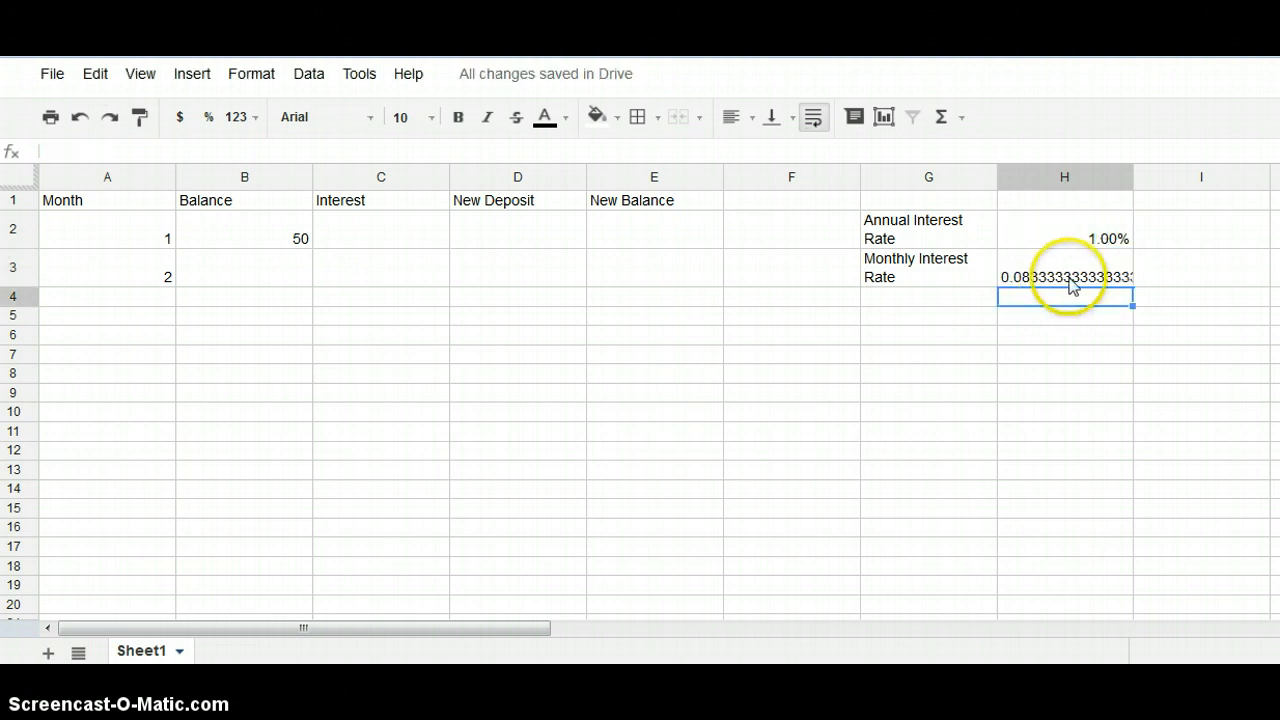
left_click(1070, 283)
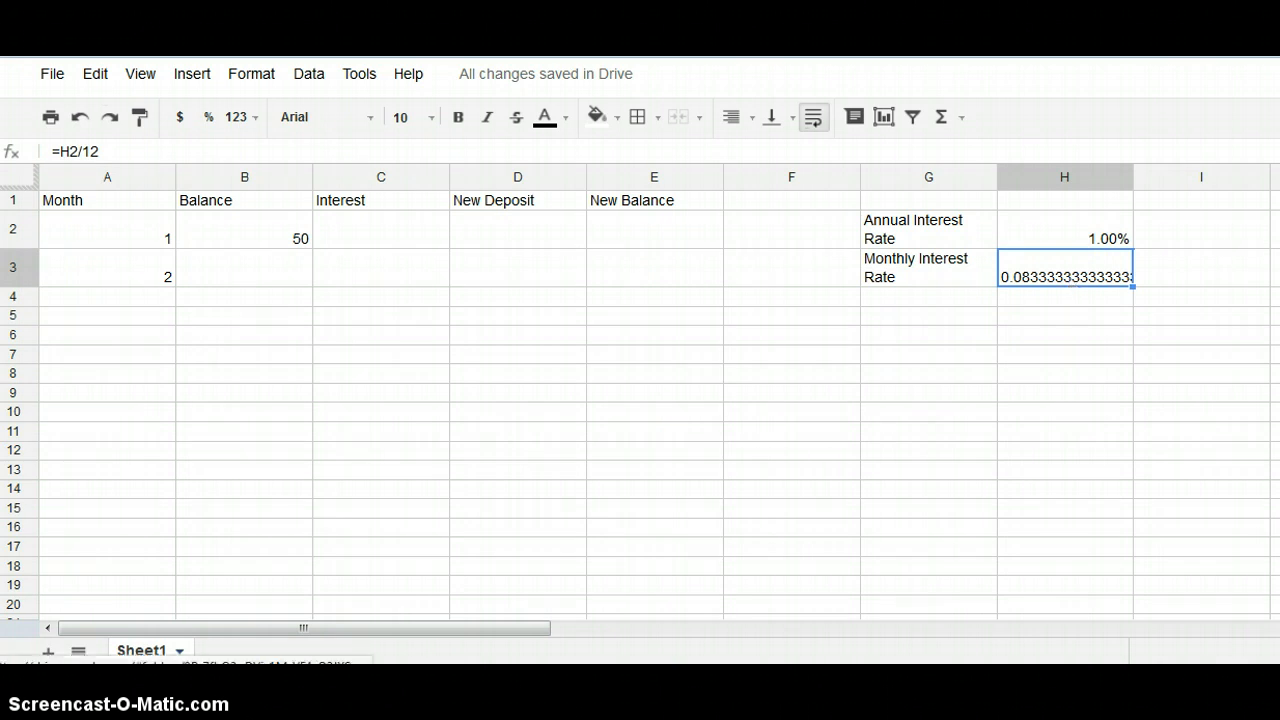
left_click(206, 118)
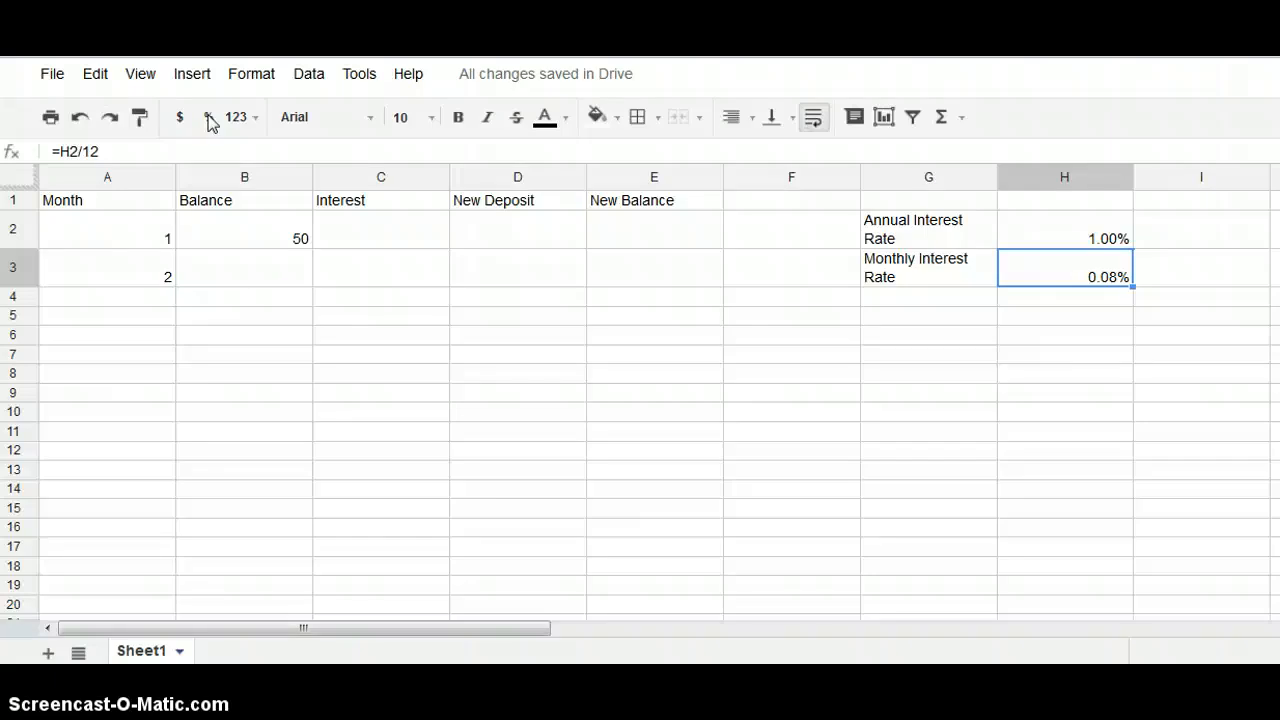
Enter the label Monthly Deposit in cell G4, below the monthly rate label
left_click(924, 313)
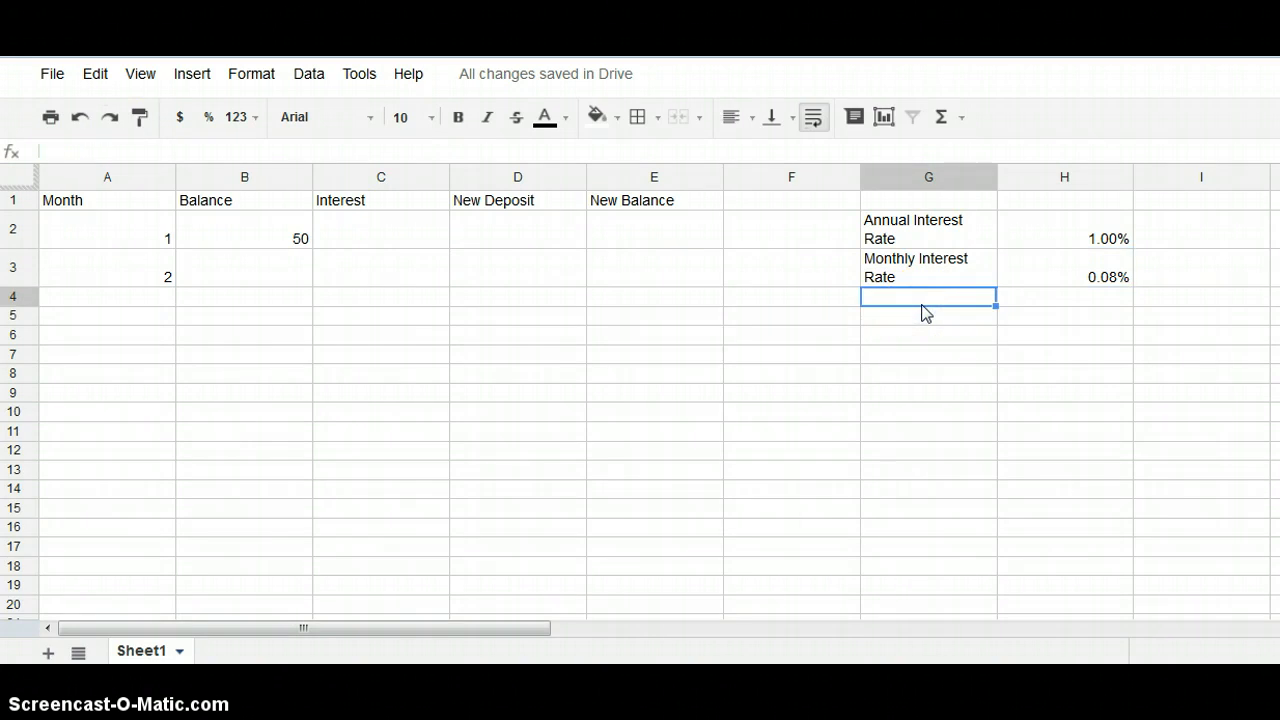
type("Monthly")
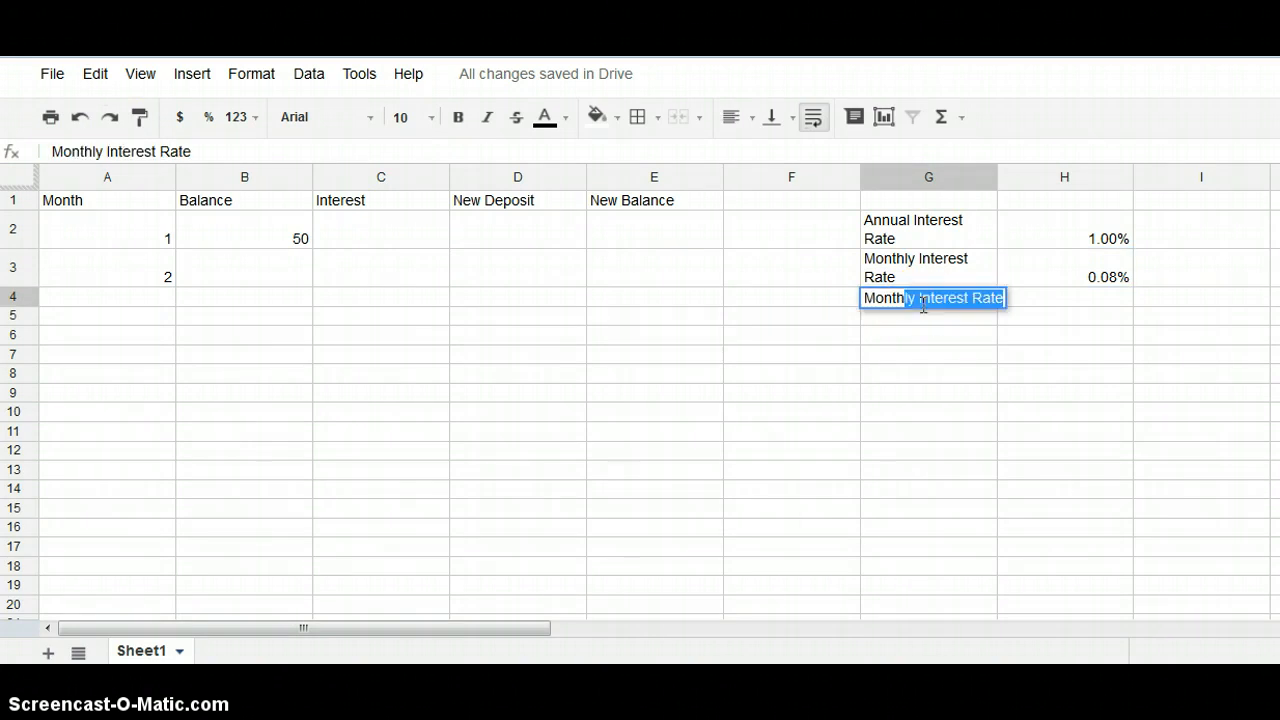
type(" Dep")
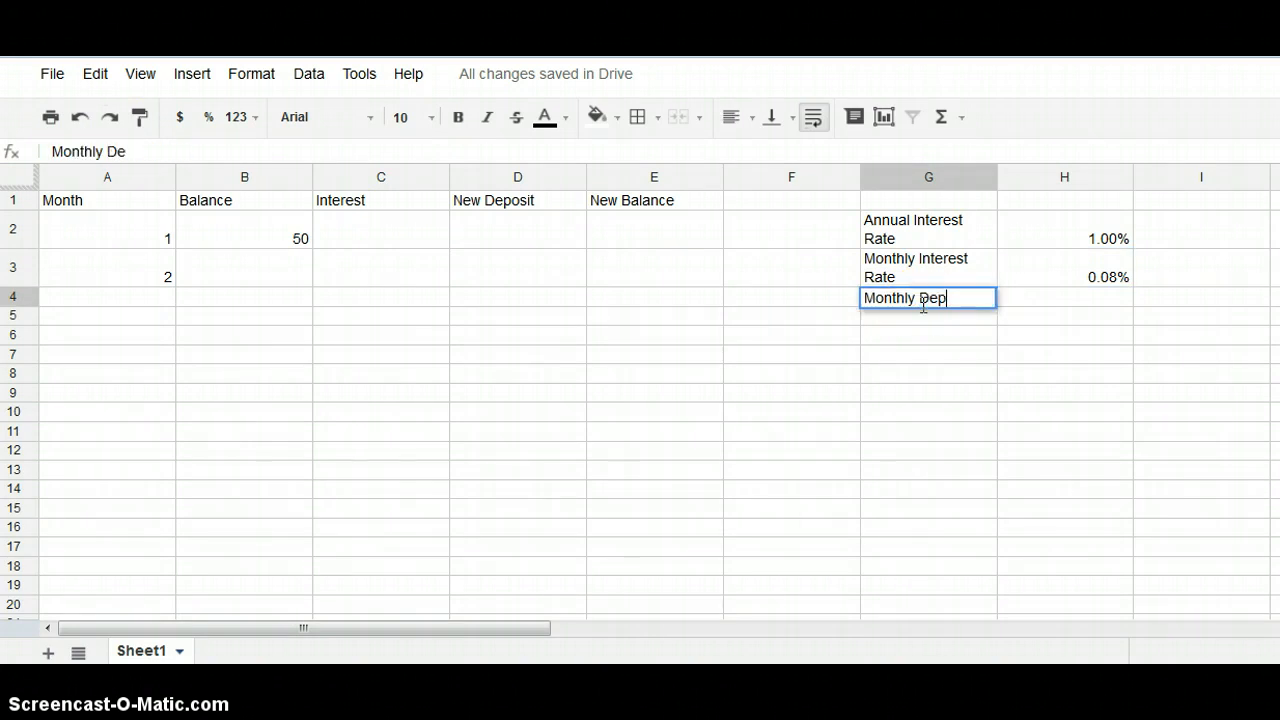
type("osit")
key("Return")
Enter 50 as the monthly deposit in cell H4 and format it as currency
key("Up")
key("Right")
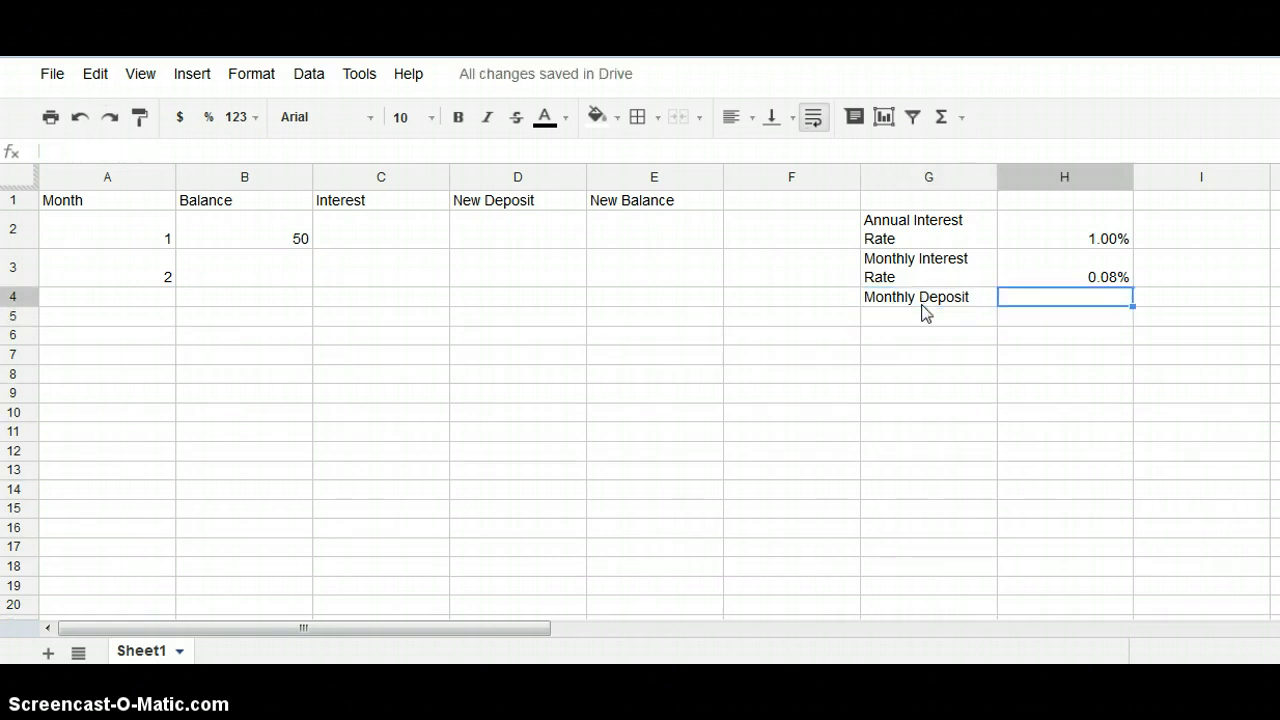
type("50")
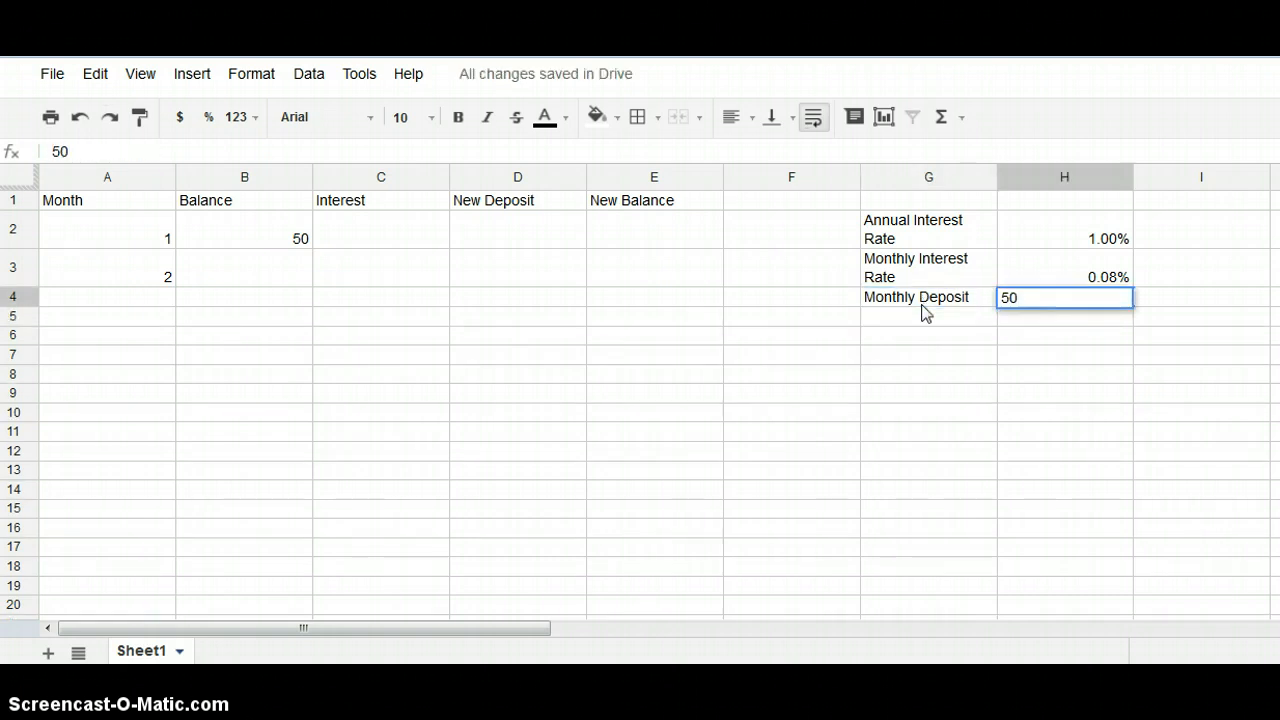
key("Return")
key("Up")
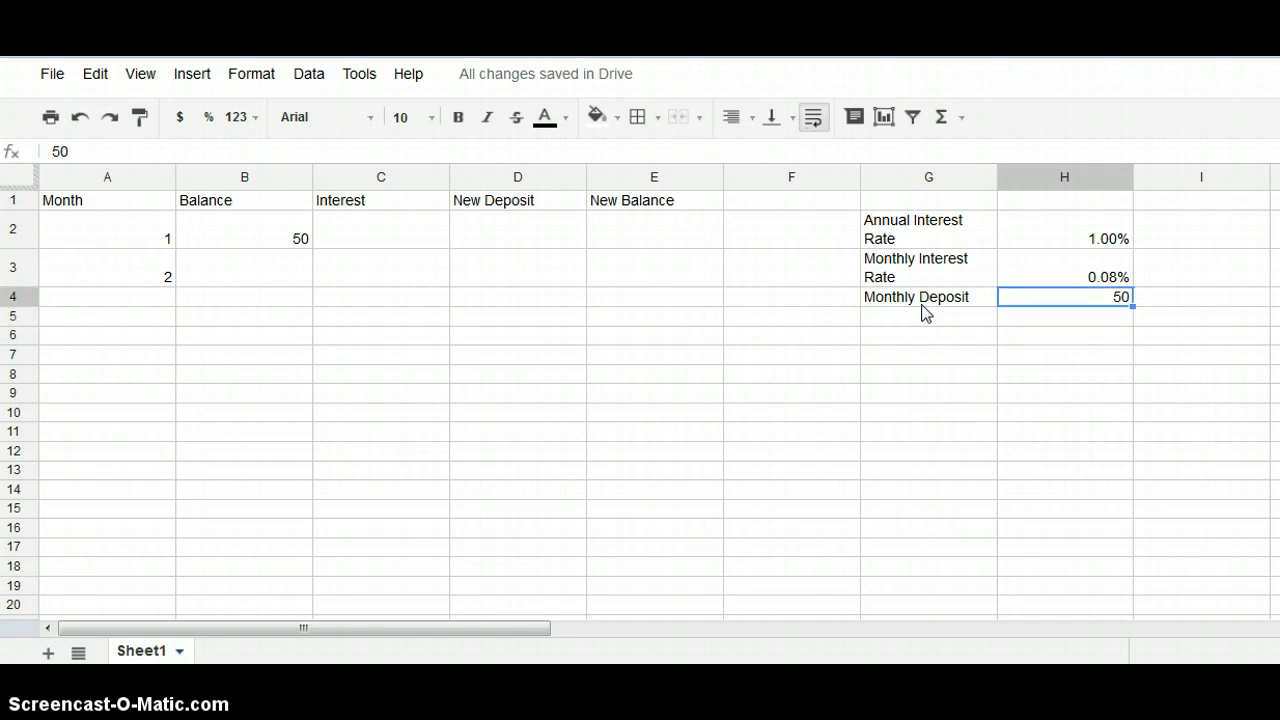
left_click(178, 118)
Write the month 1 interest formula =B2*H3 in cell C2, multiplying the balance by the monthly rate
left_click(380, 235)
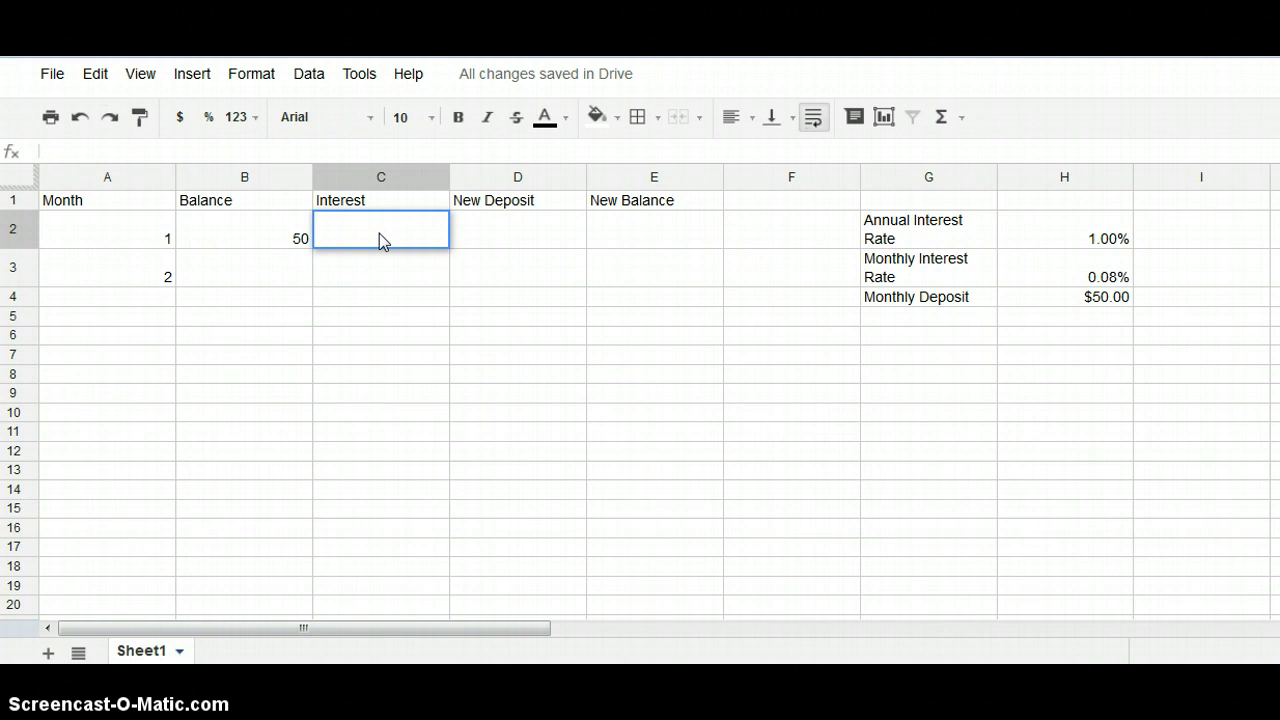
type("=")
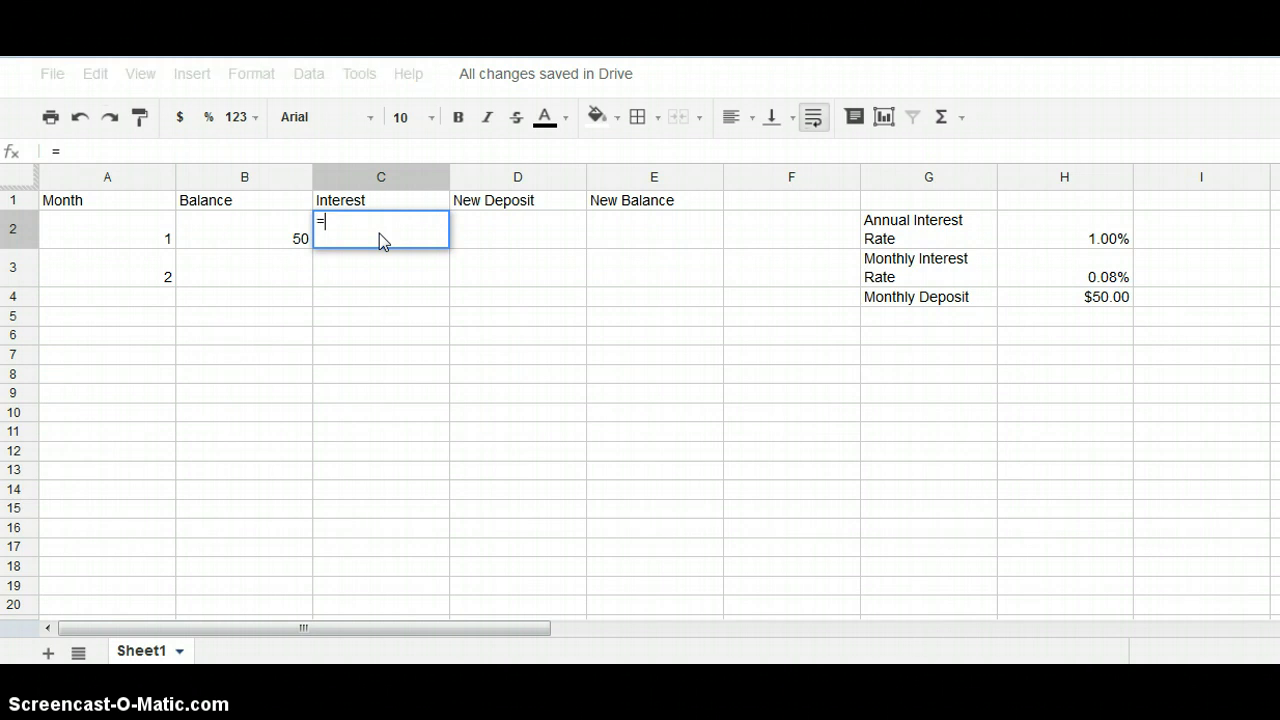
left_click(294, 241)
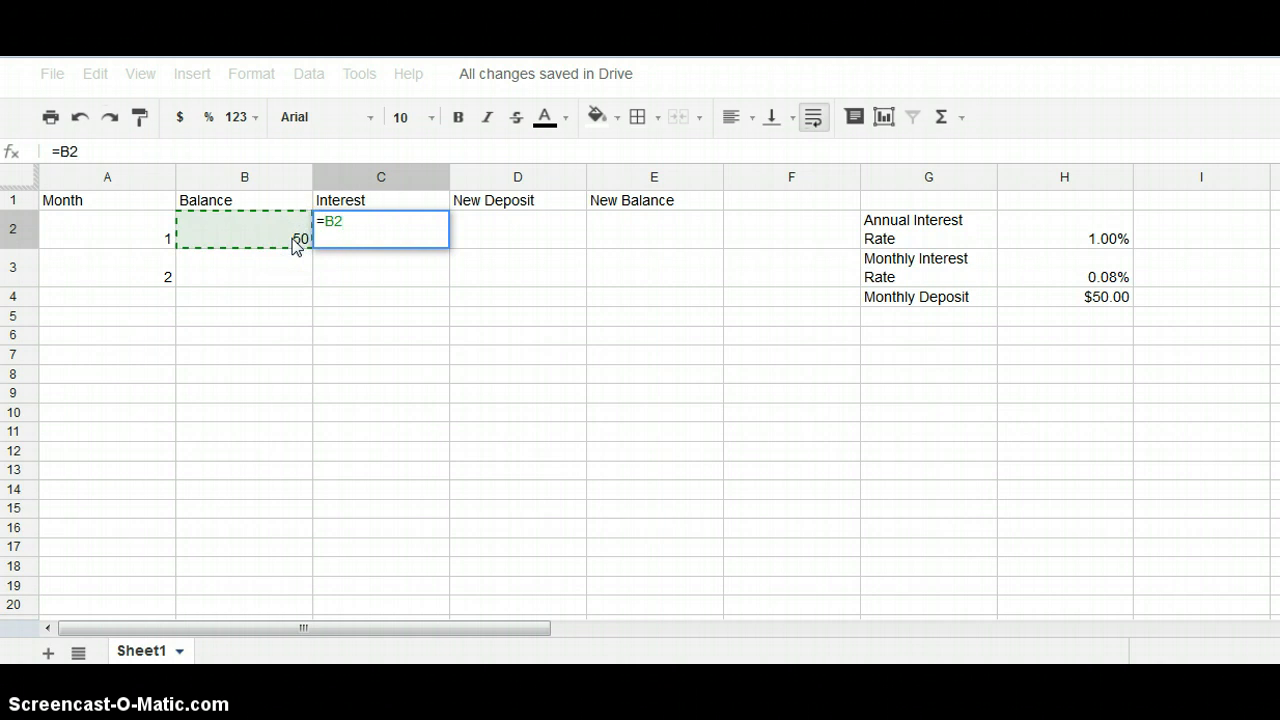
type("*")
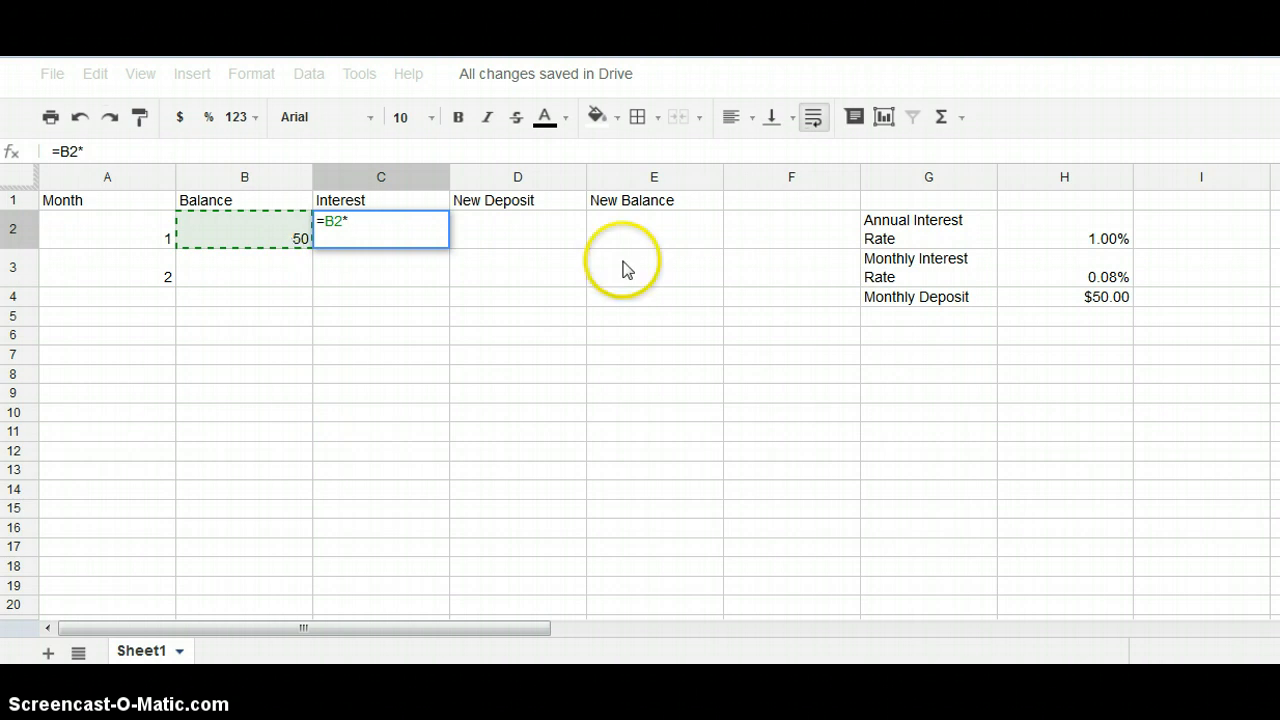
left_click(1090, 283)
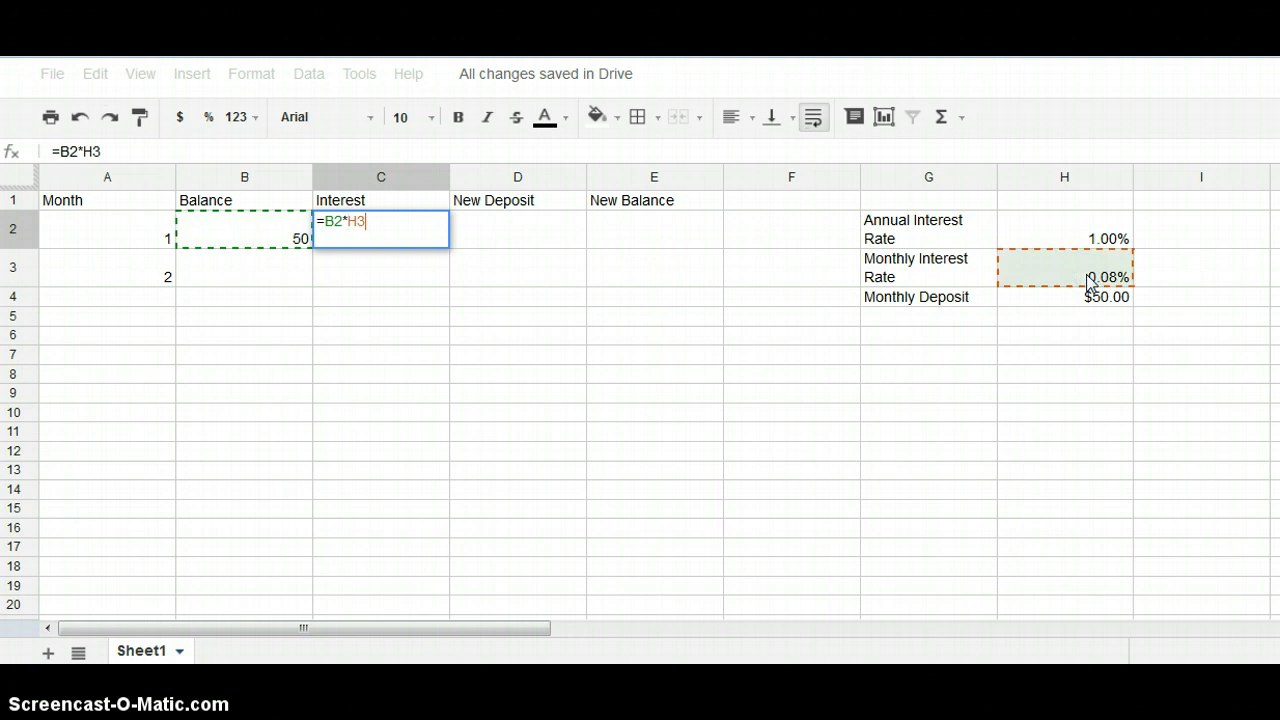
Make the rate reference in C2 absolute so the formula reads =B2*$H$3, and format the cell as currency
left_click(354, 222)
type("$")
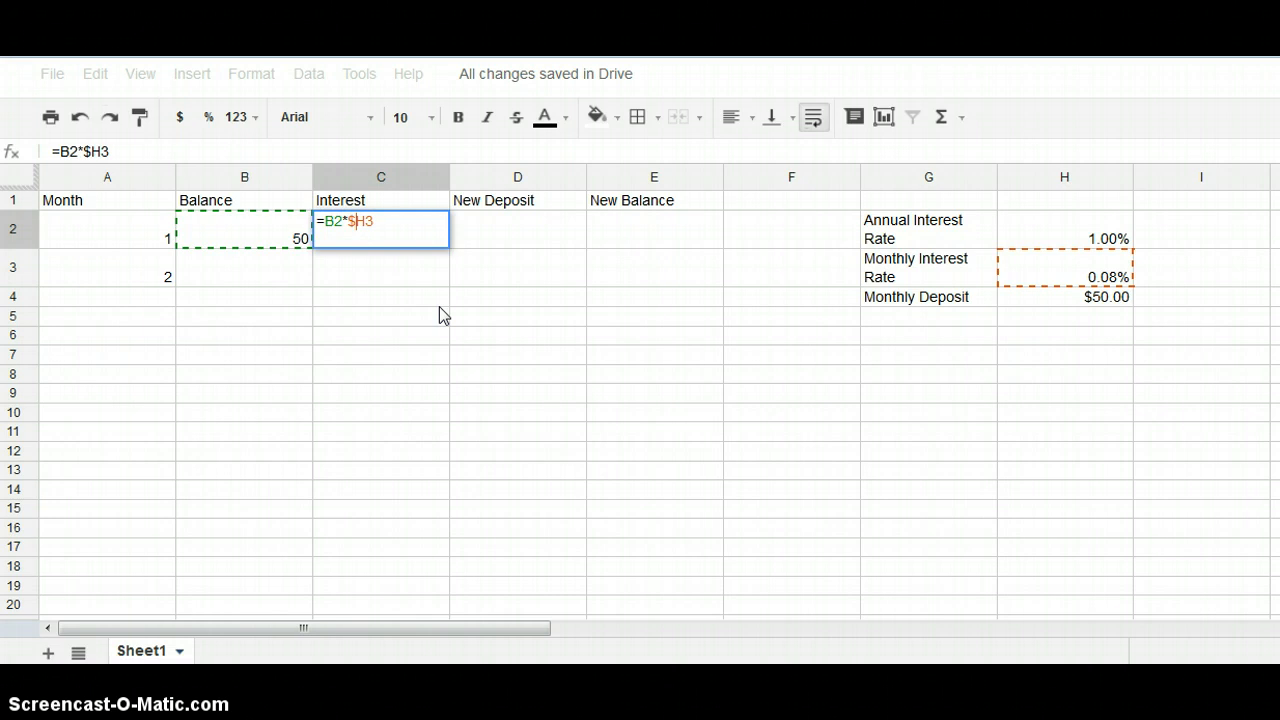
key("Right")
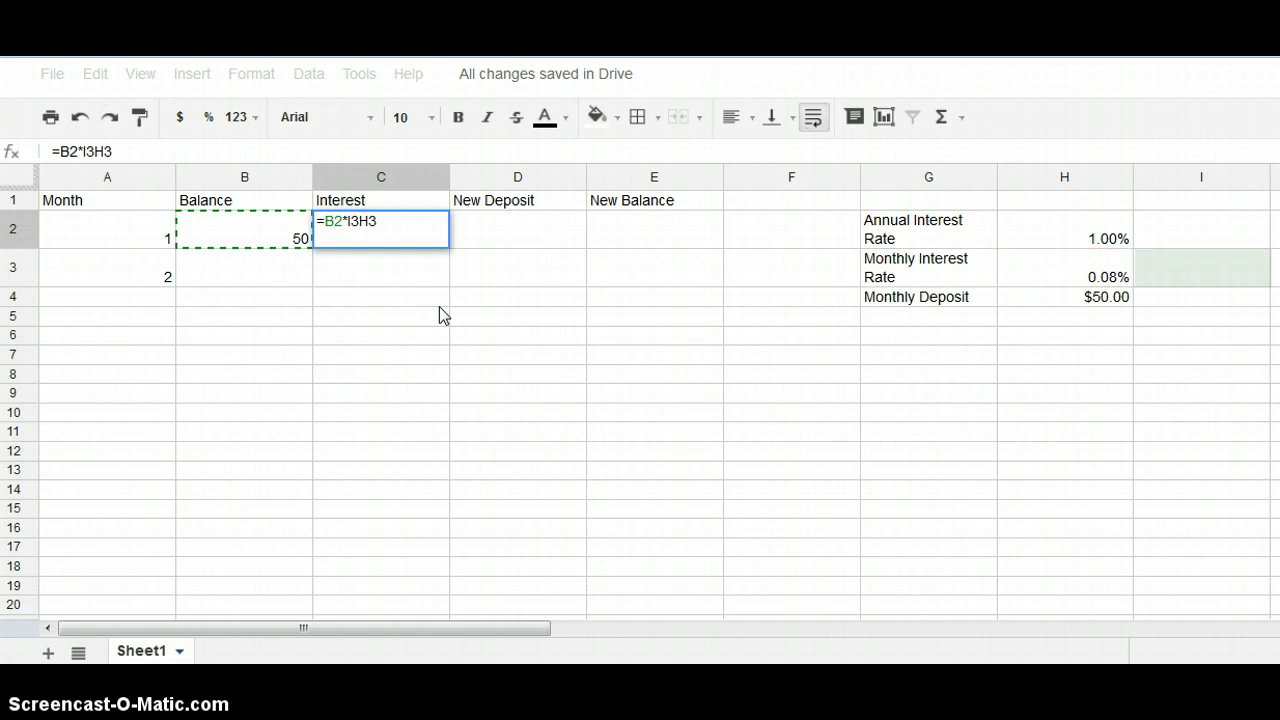
key("BackSpace")
key("BackSpace")
type("$")
left_click(364, 221)
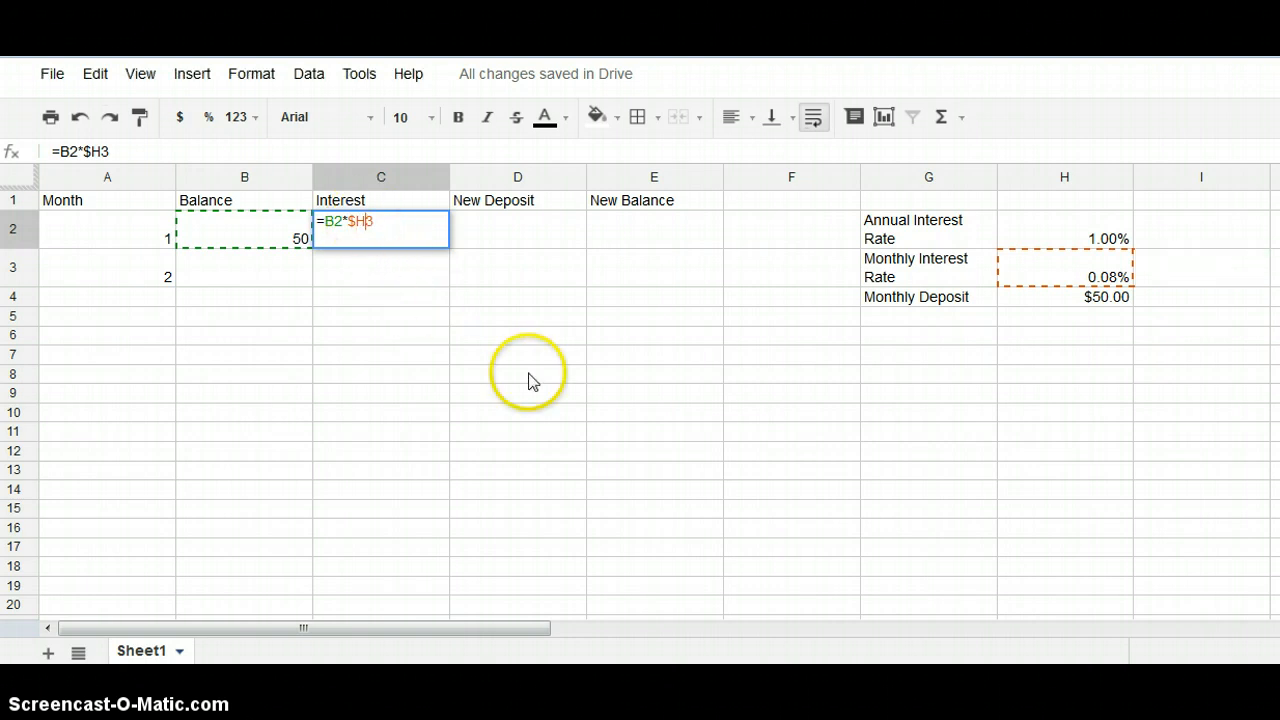
type("$")
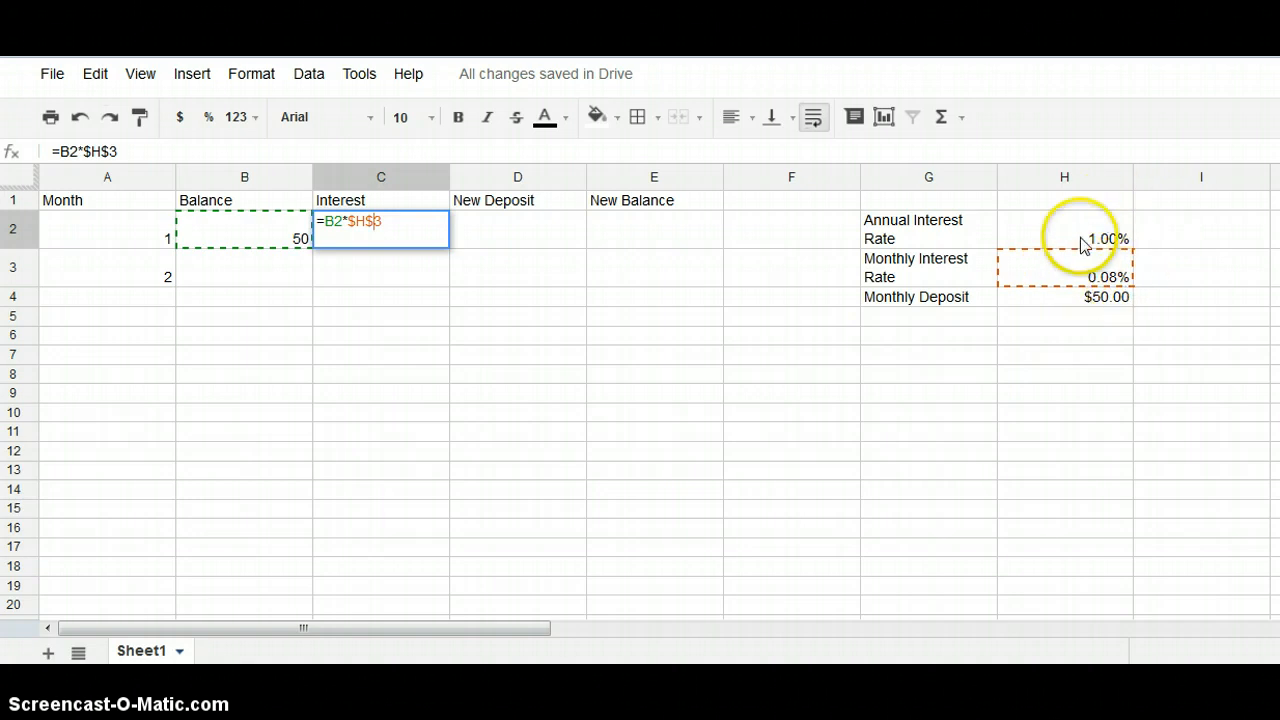
key("Return")
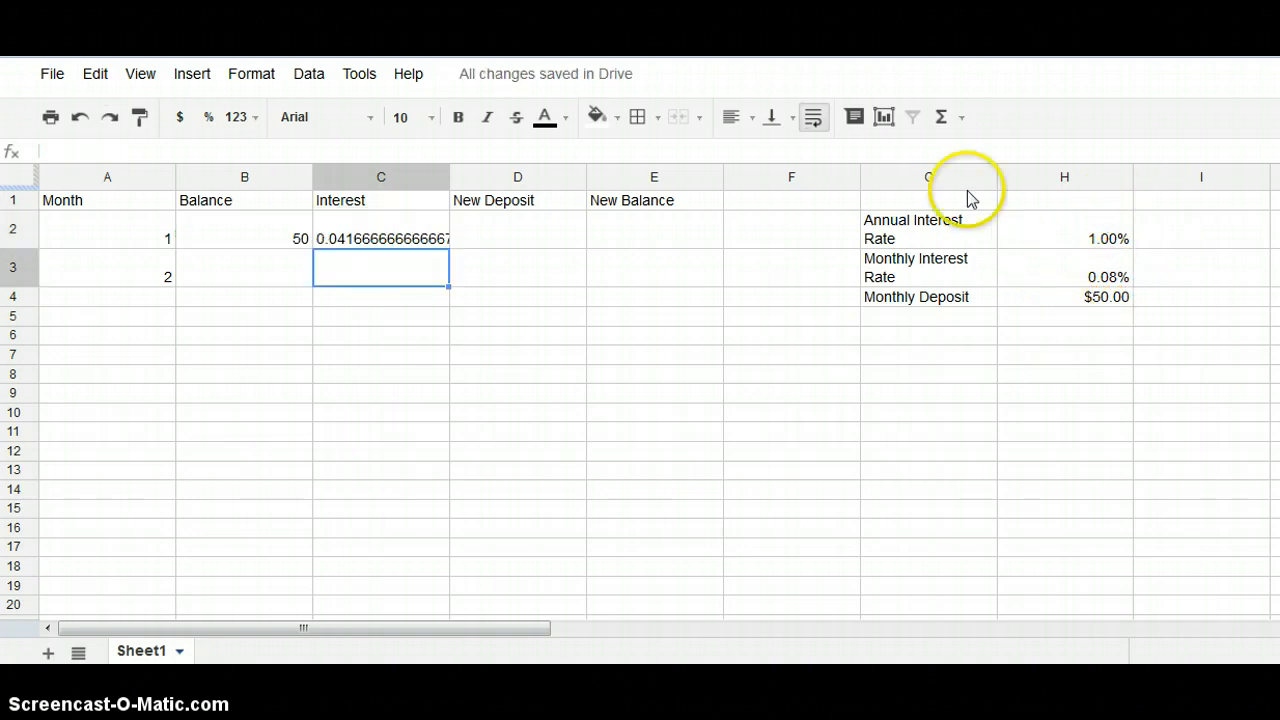
left_click(398, 240)
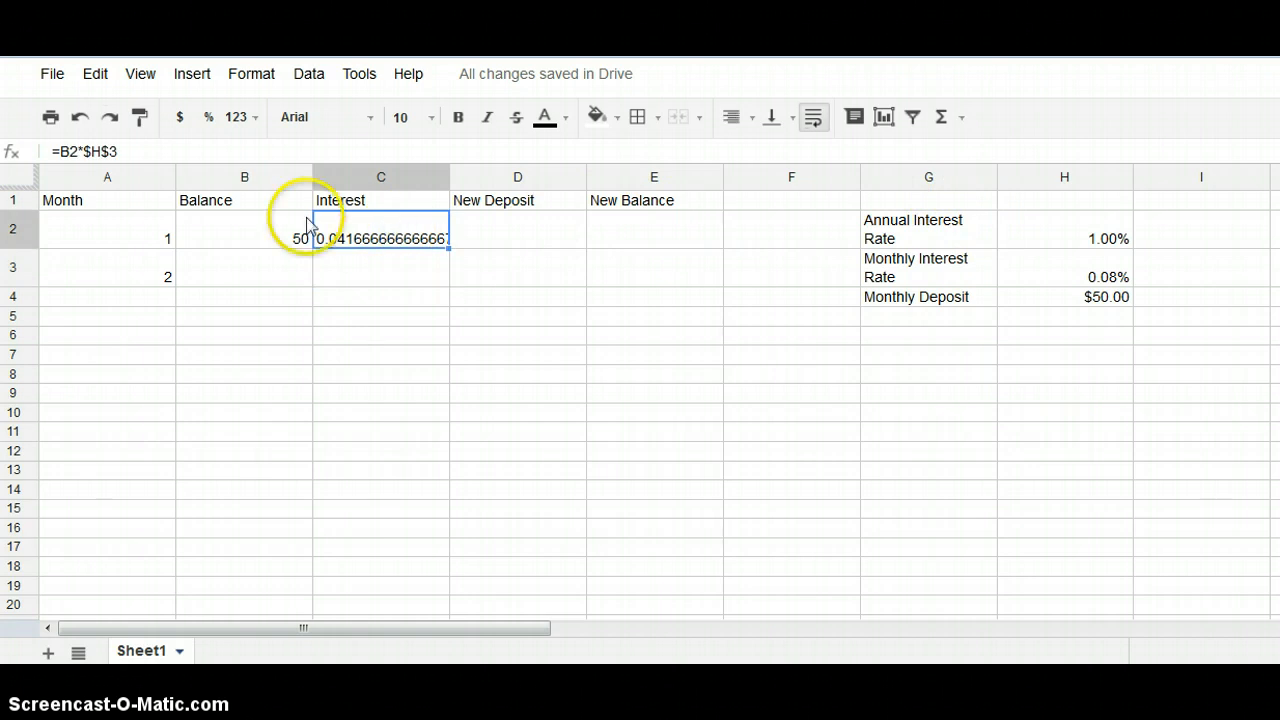
left_click(181, 122)
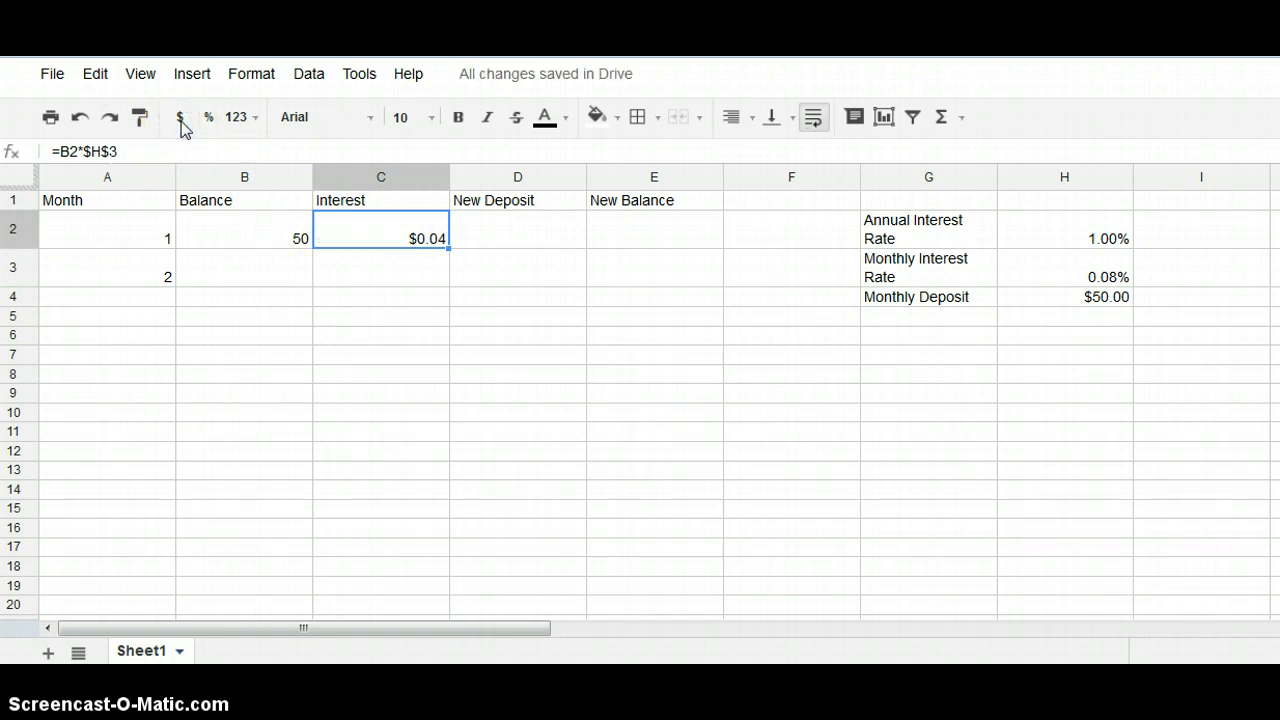
Link the month 1 new deposit in cell D2 to the monthly deposit with the absolute formula =$H$4
left_click(511, 238)
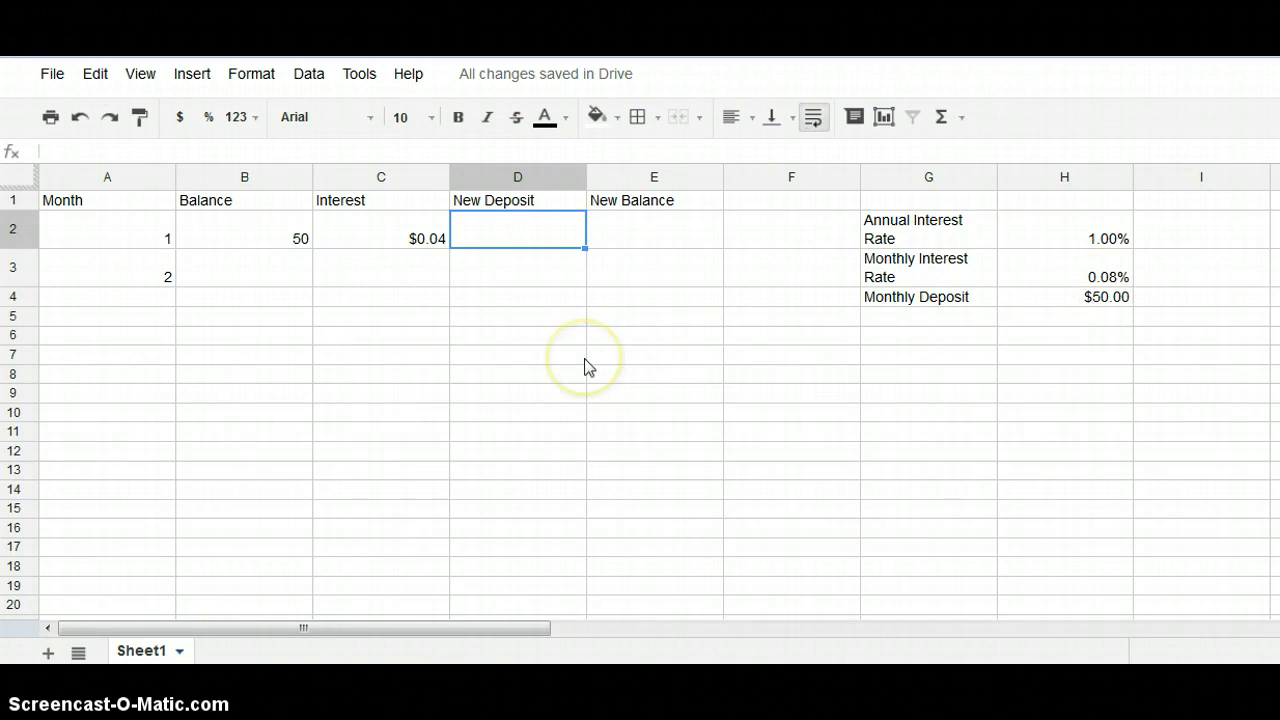
type("=")
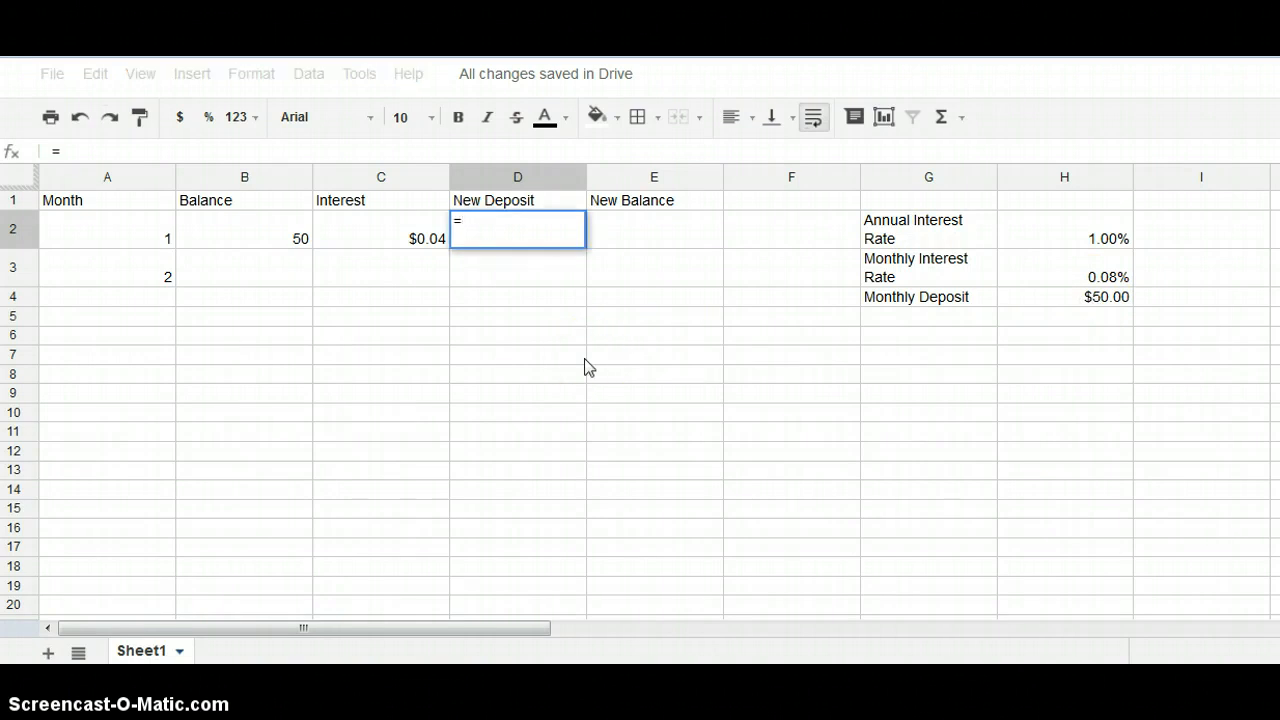
left_click(1090, 306)
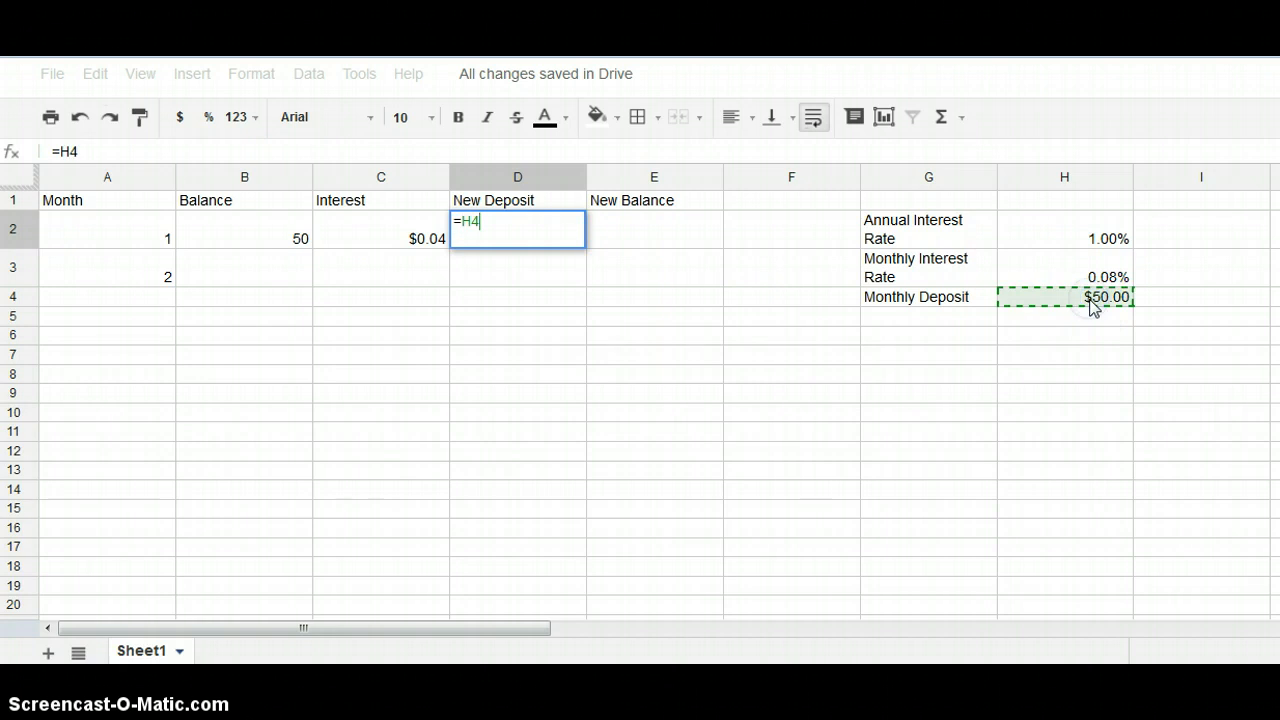
left_click(470, 222)
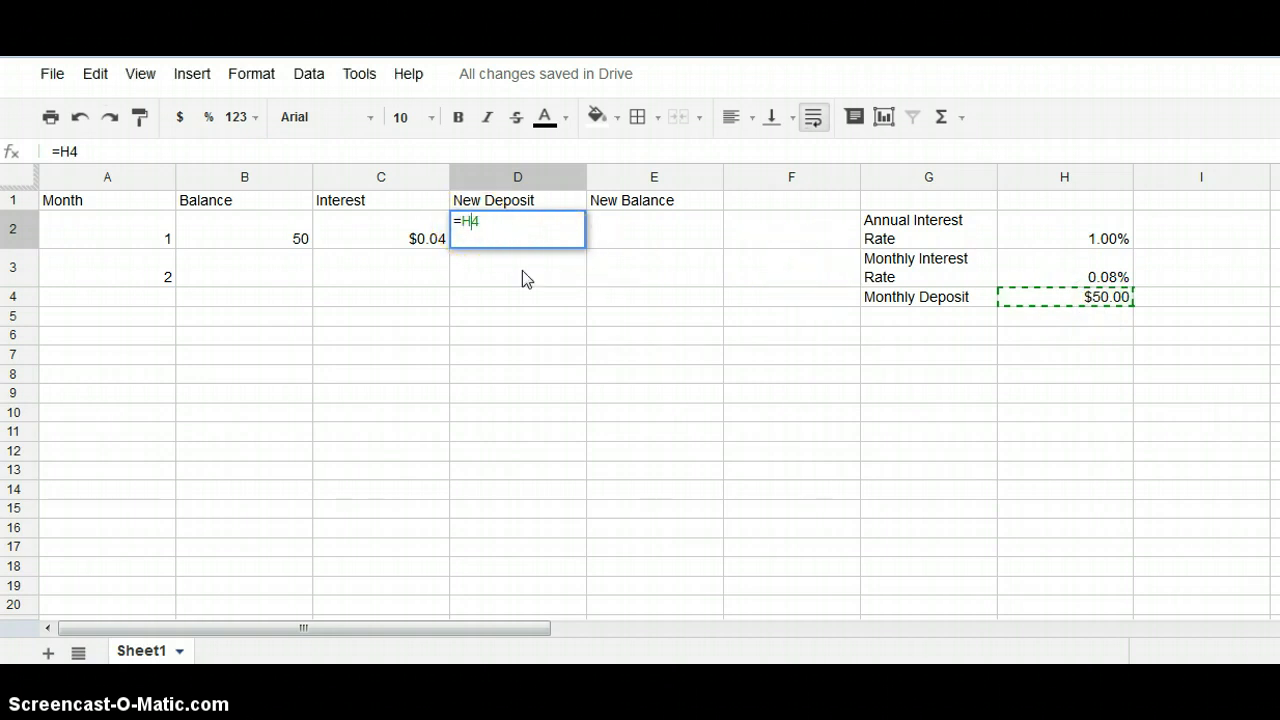
type("$")
left_click(478, 248)
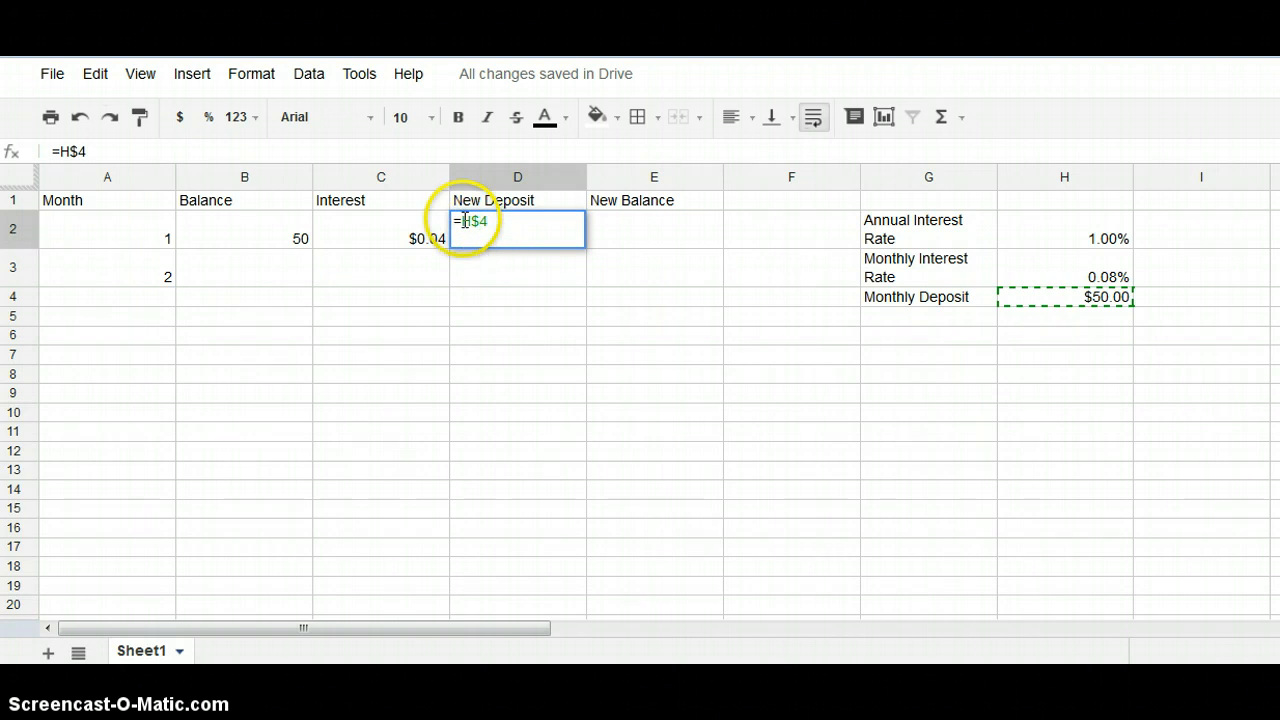
left_click(463, 221)
type("$")
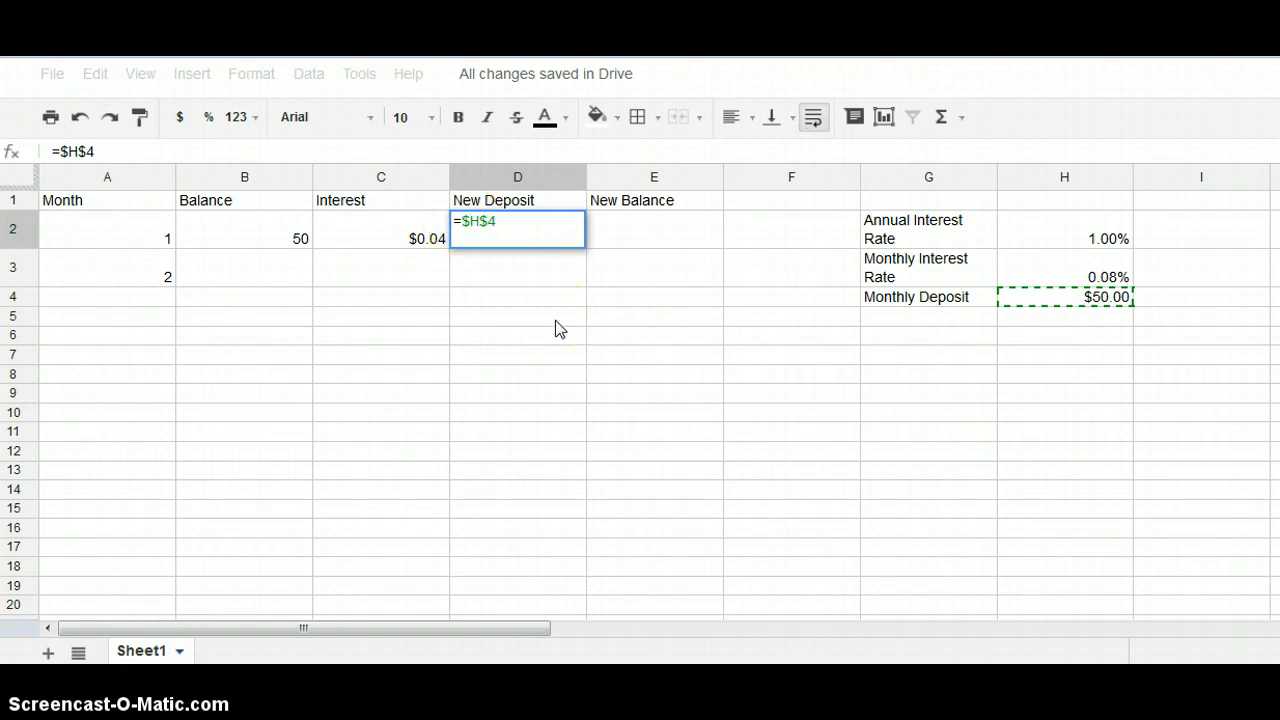
key("Return")
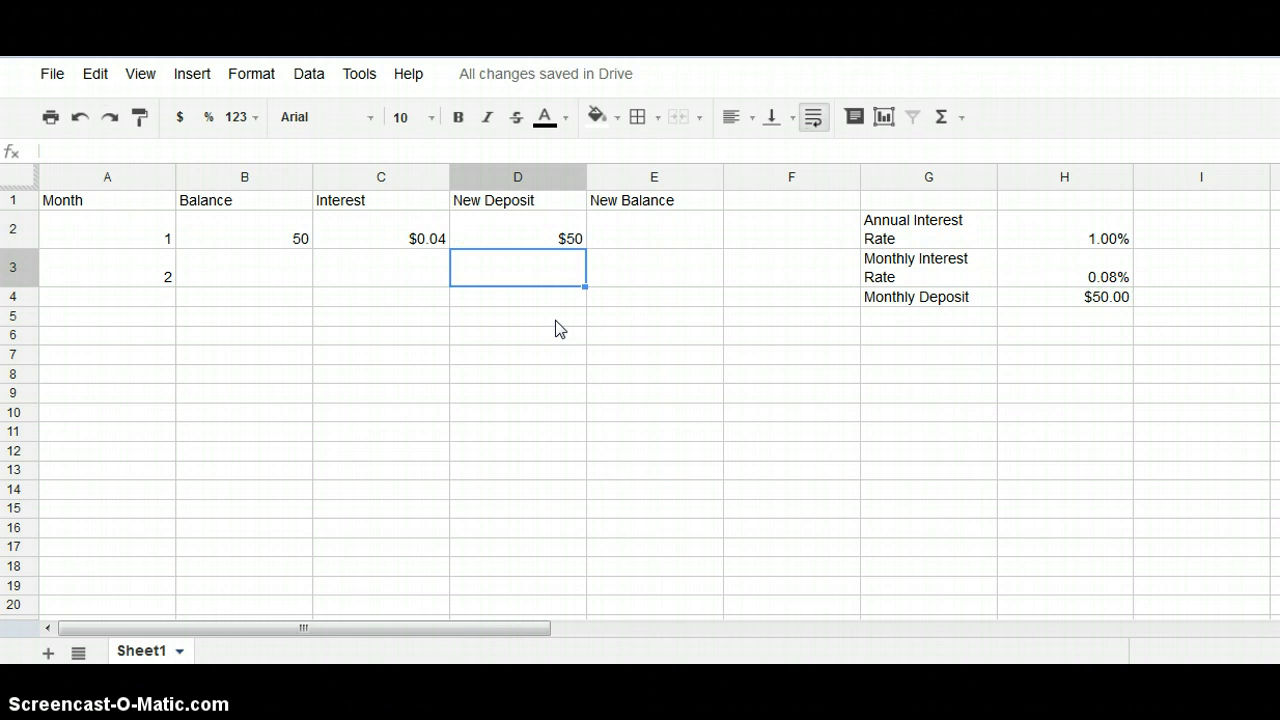
Calculate the month 1 new balance in cell E2 with =B2+C2+D2 and format the cell as currency
left_click(638, 238)
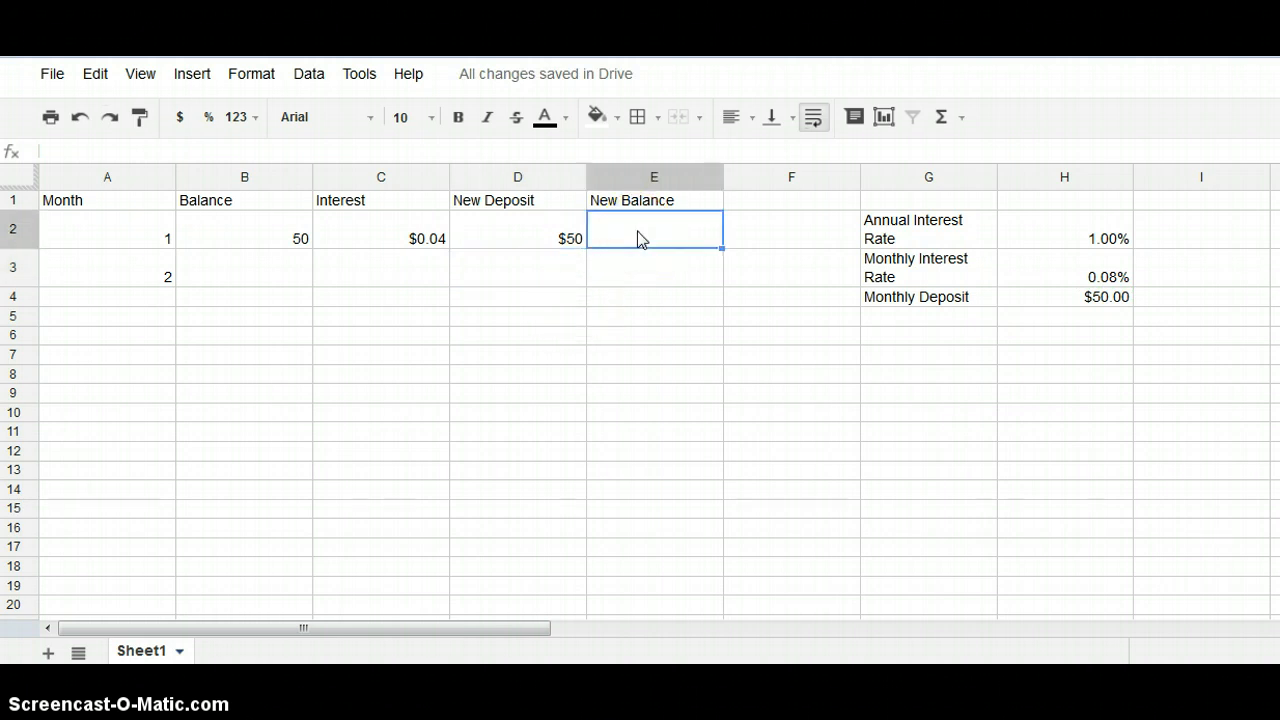
type("=")
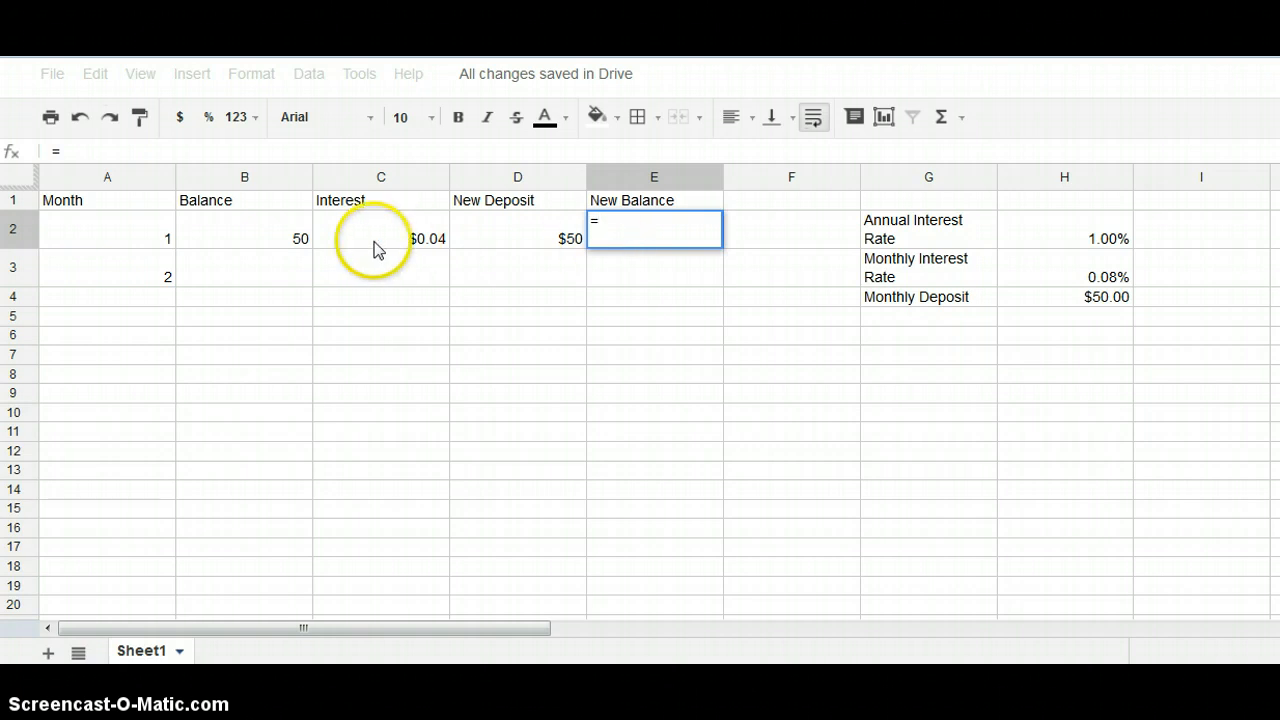
left_click(238, 233)
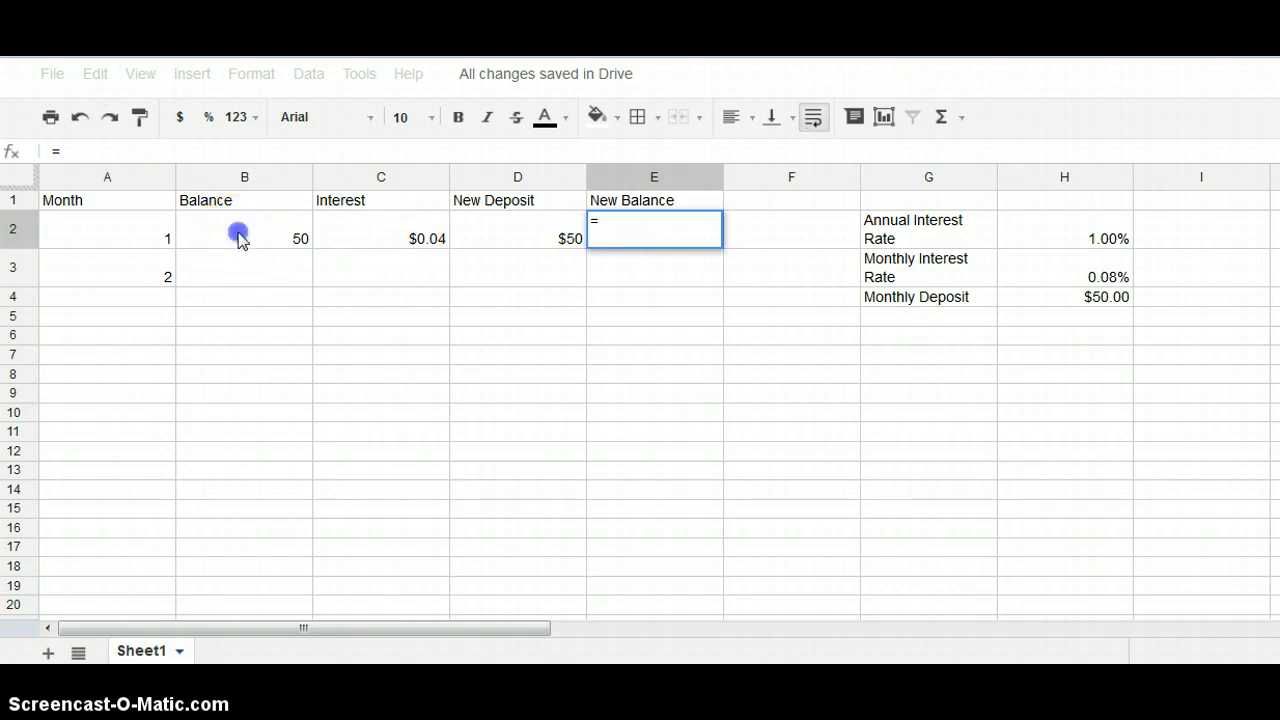
type("+")
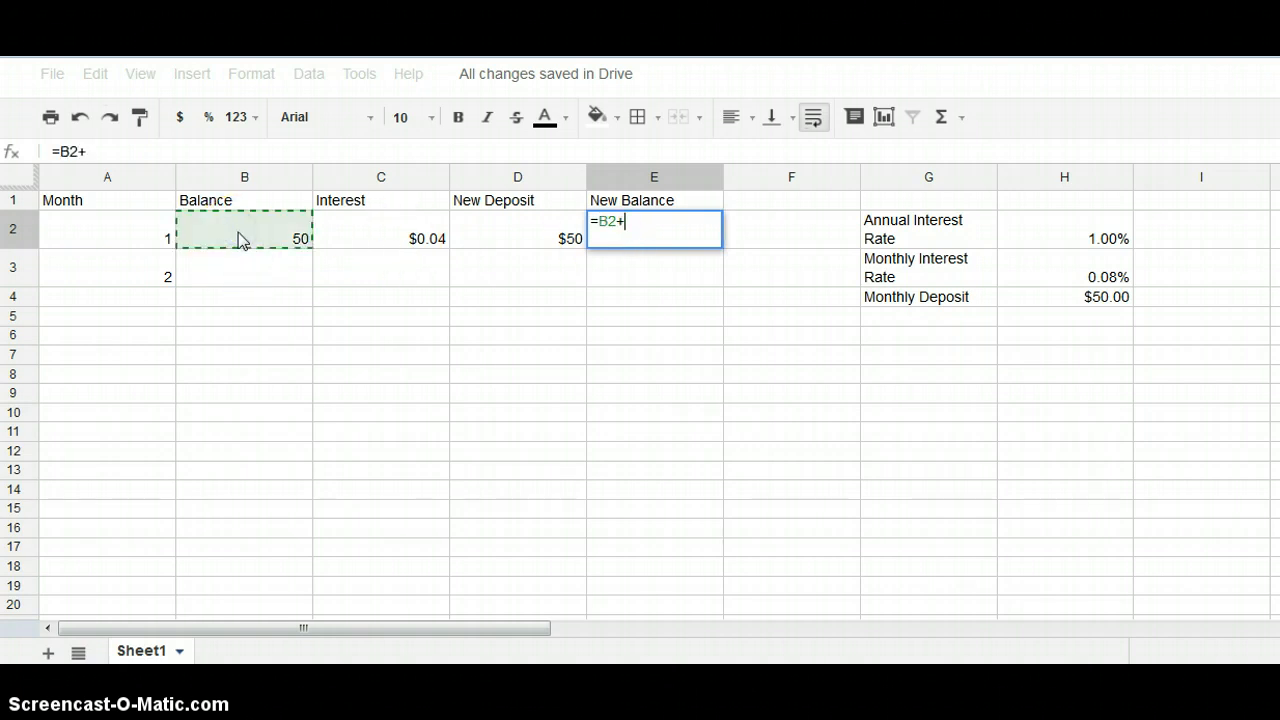
left_click(371, 238)
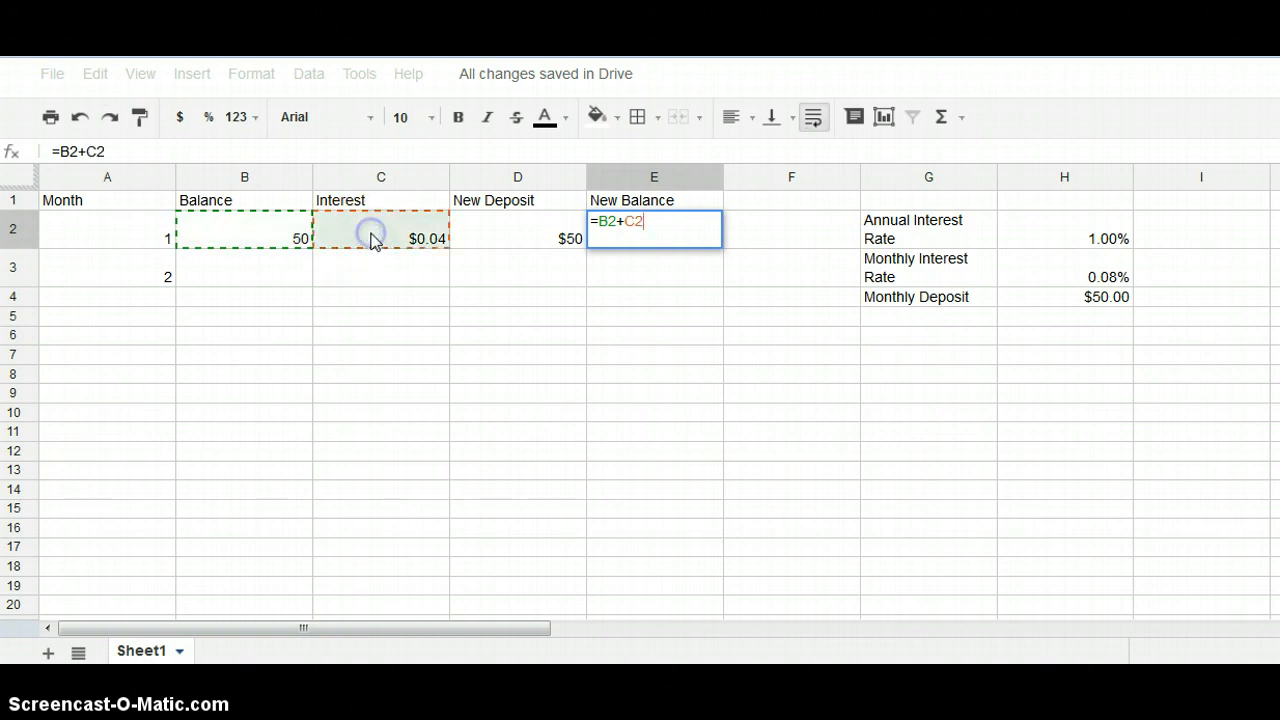
type("+")
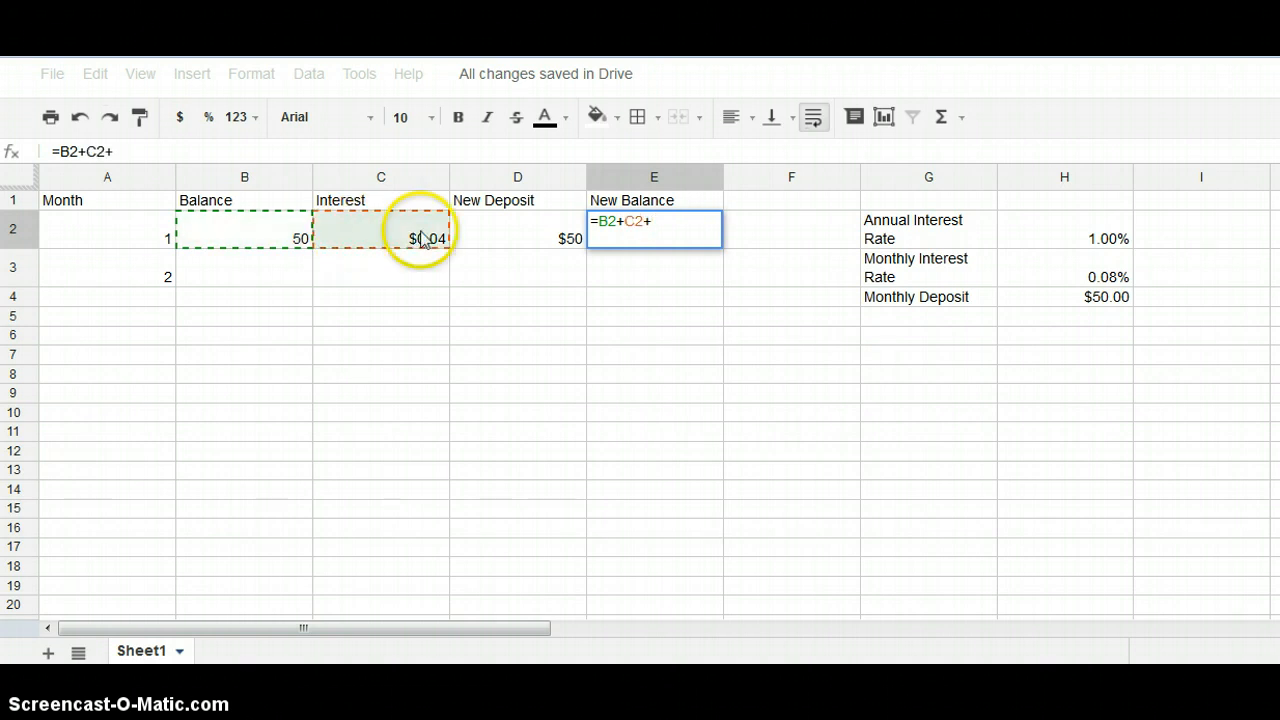
left_click(543, 237)
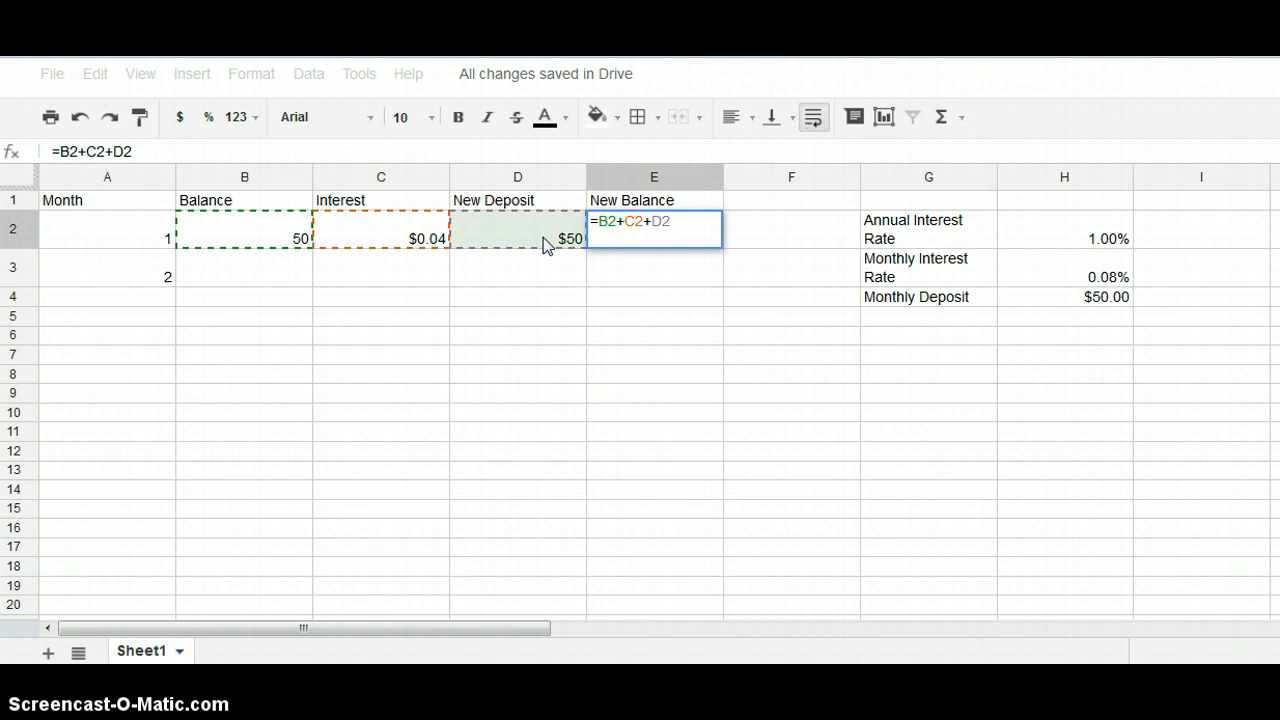
key("Return")
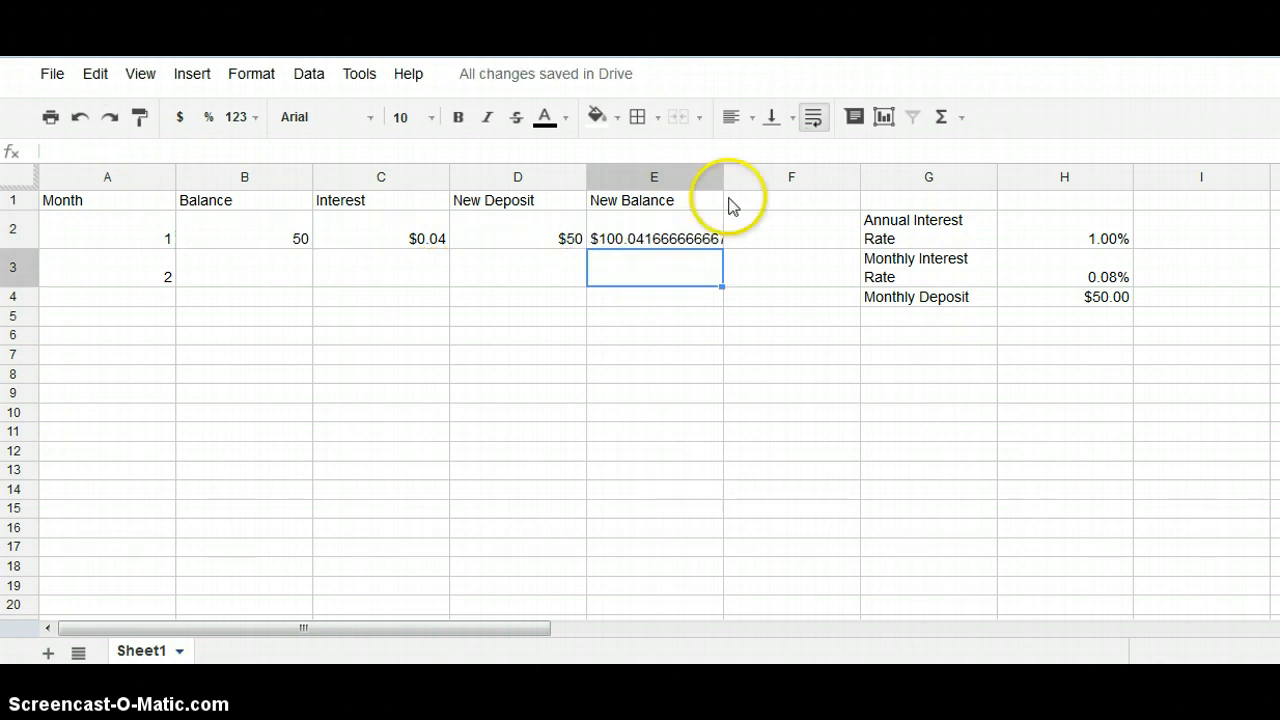
left_click(675, 240)
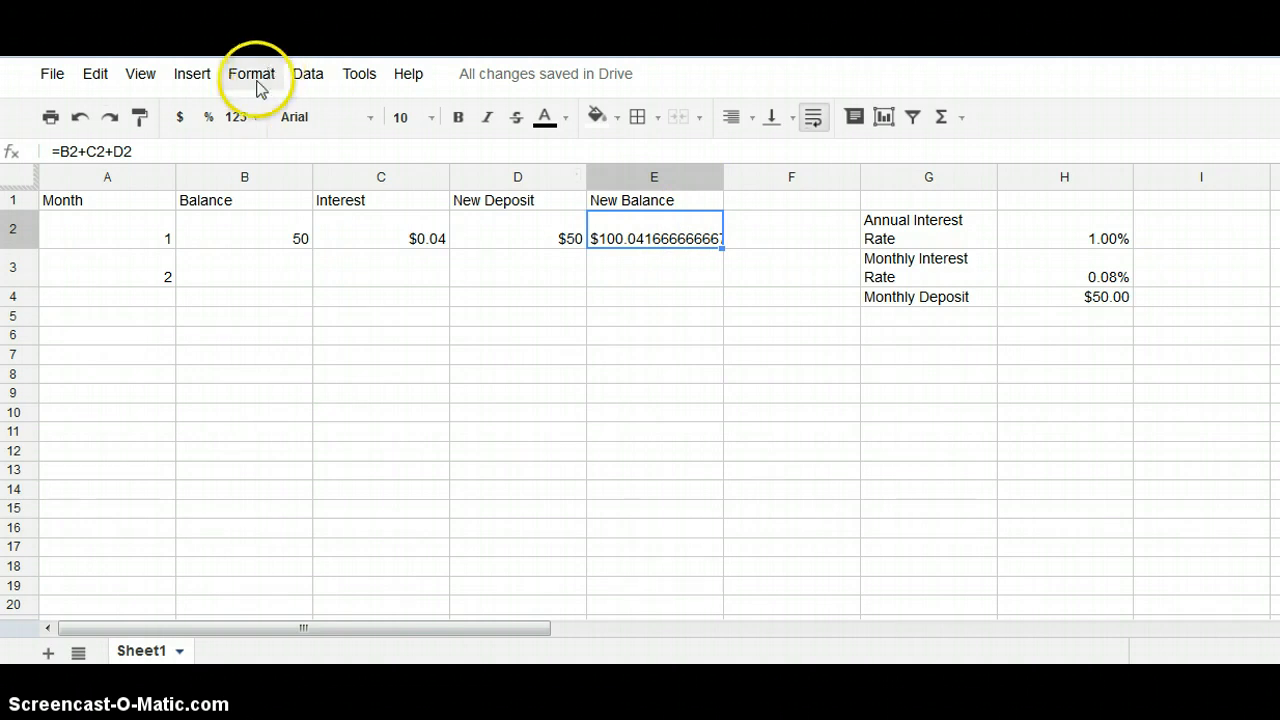
left_click(181, 120)
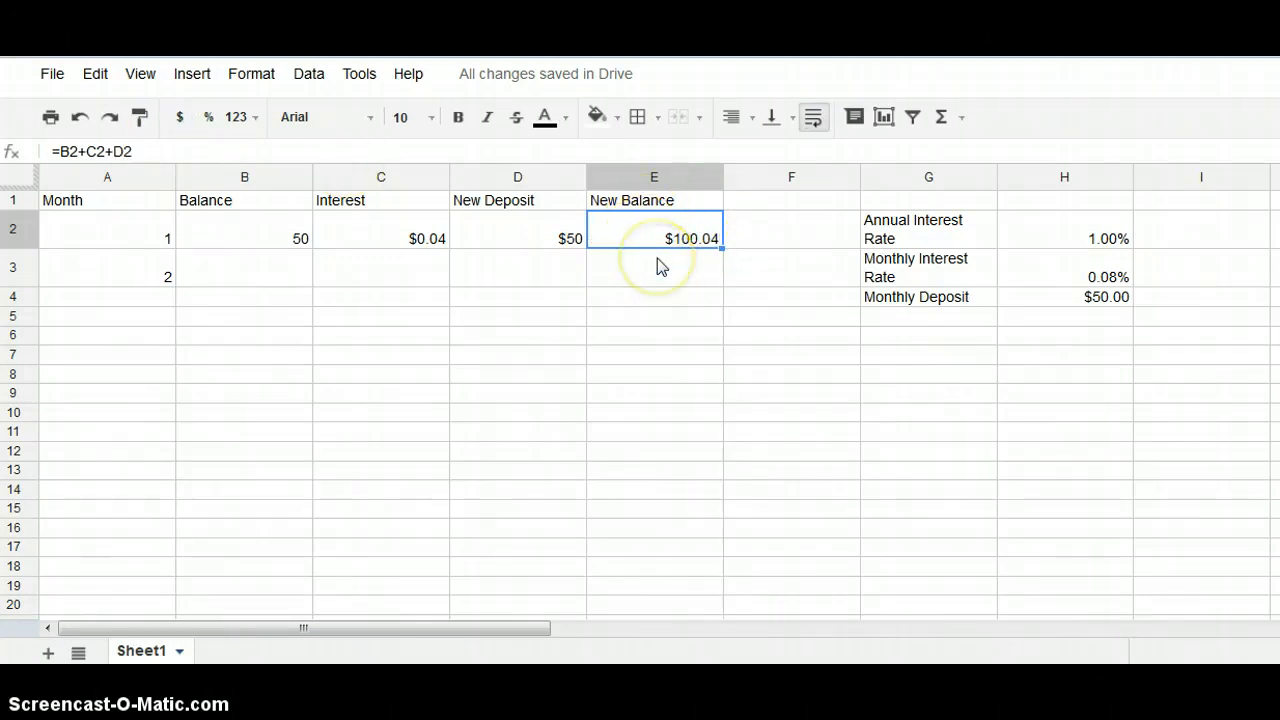
Carry the month 1 new balance into the month 2 balance cell B3 with =E2, and format it as currency
left_click(244, 235)
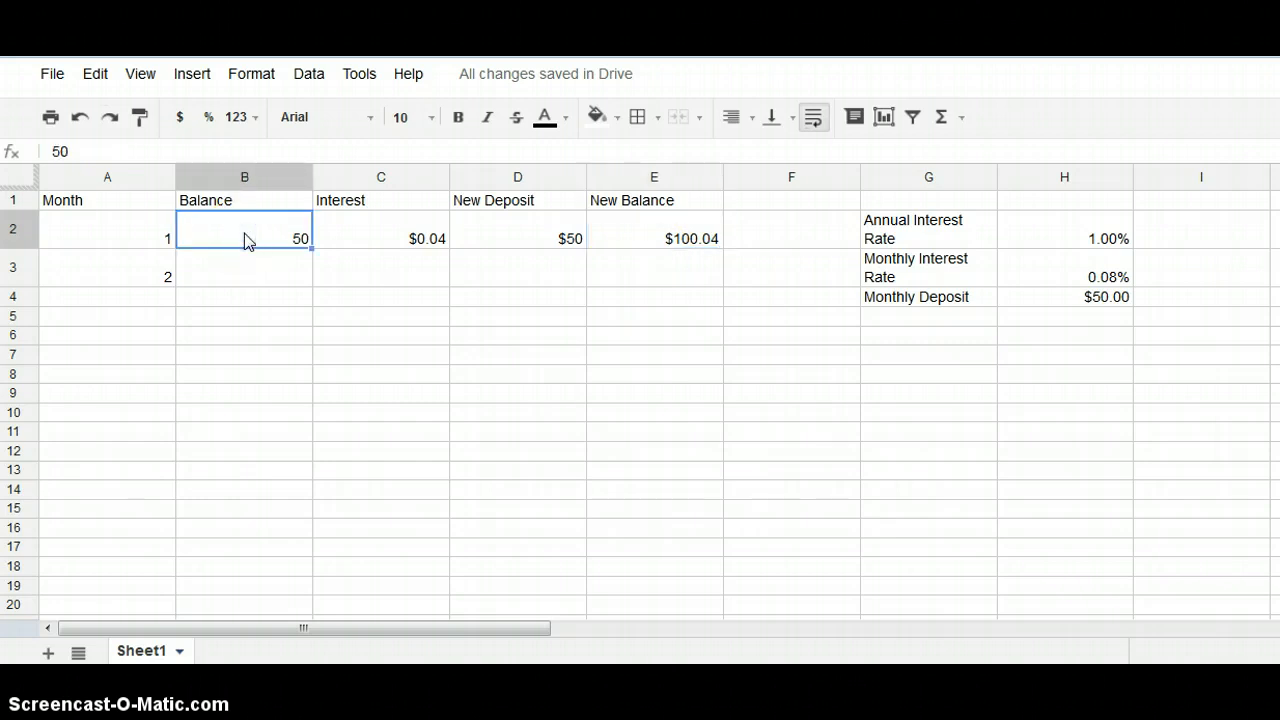
left_click(98, 273)
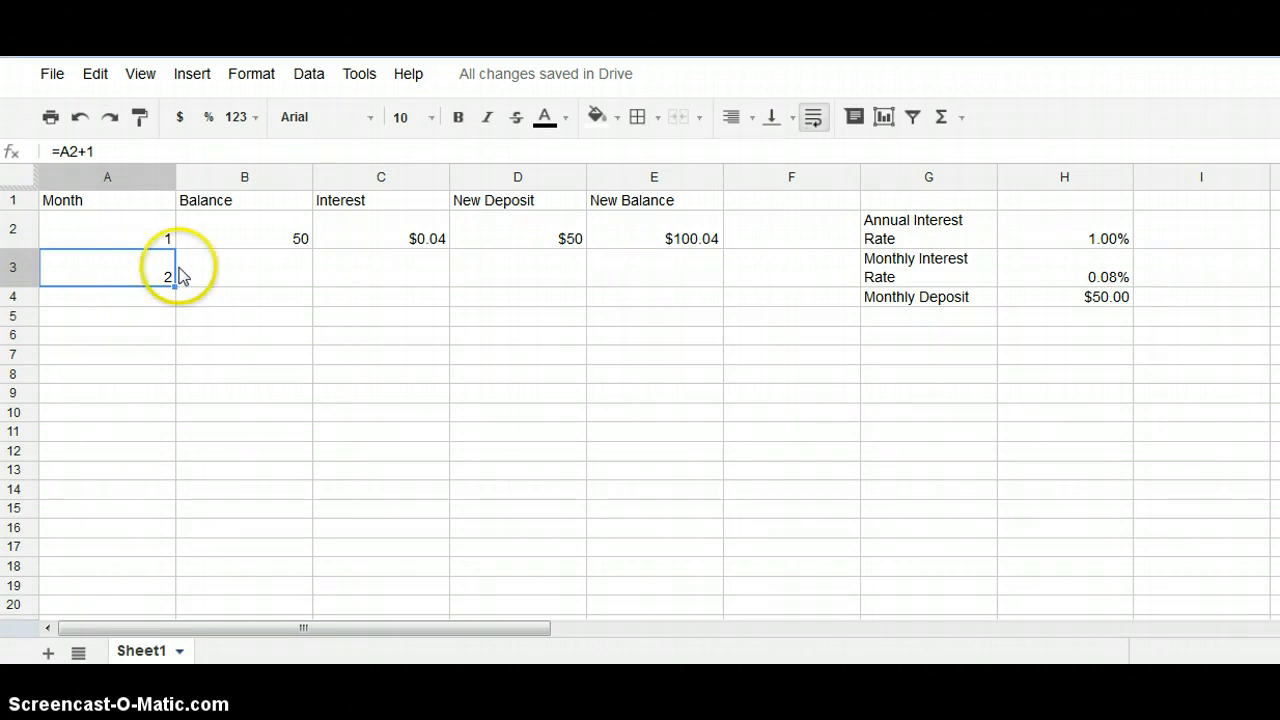
left_click(224, 275)
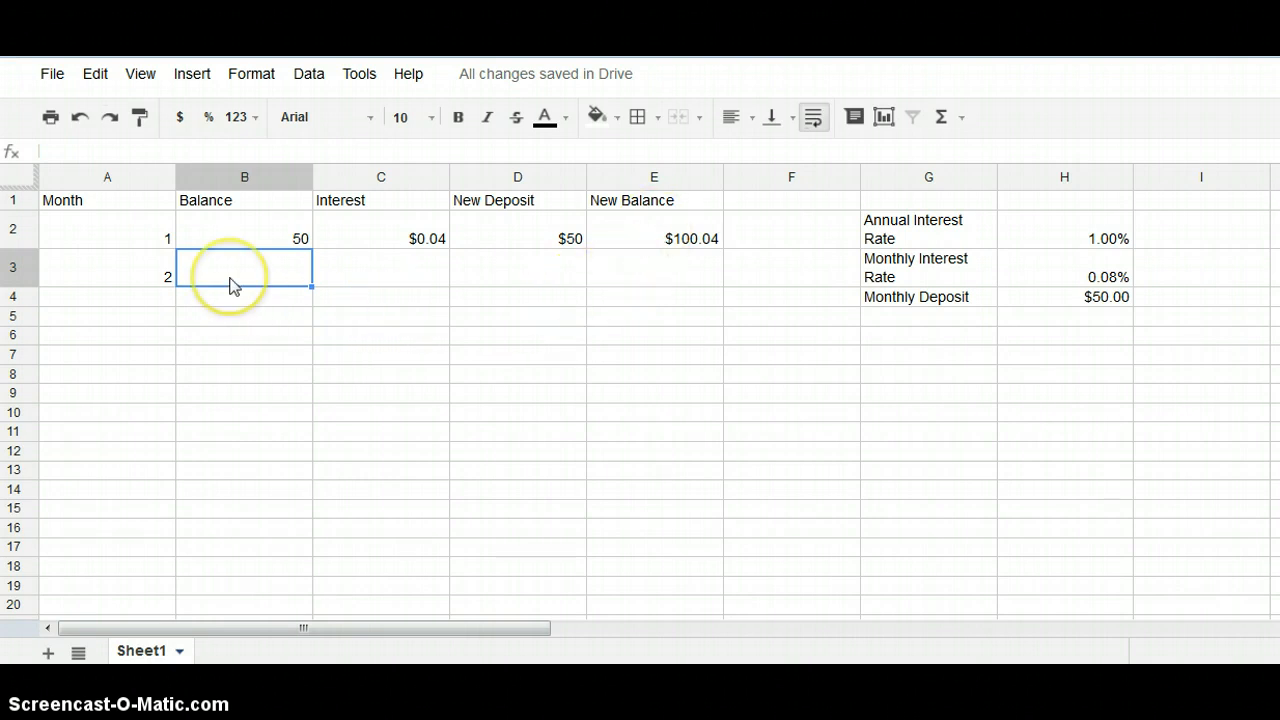
type("=")
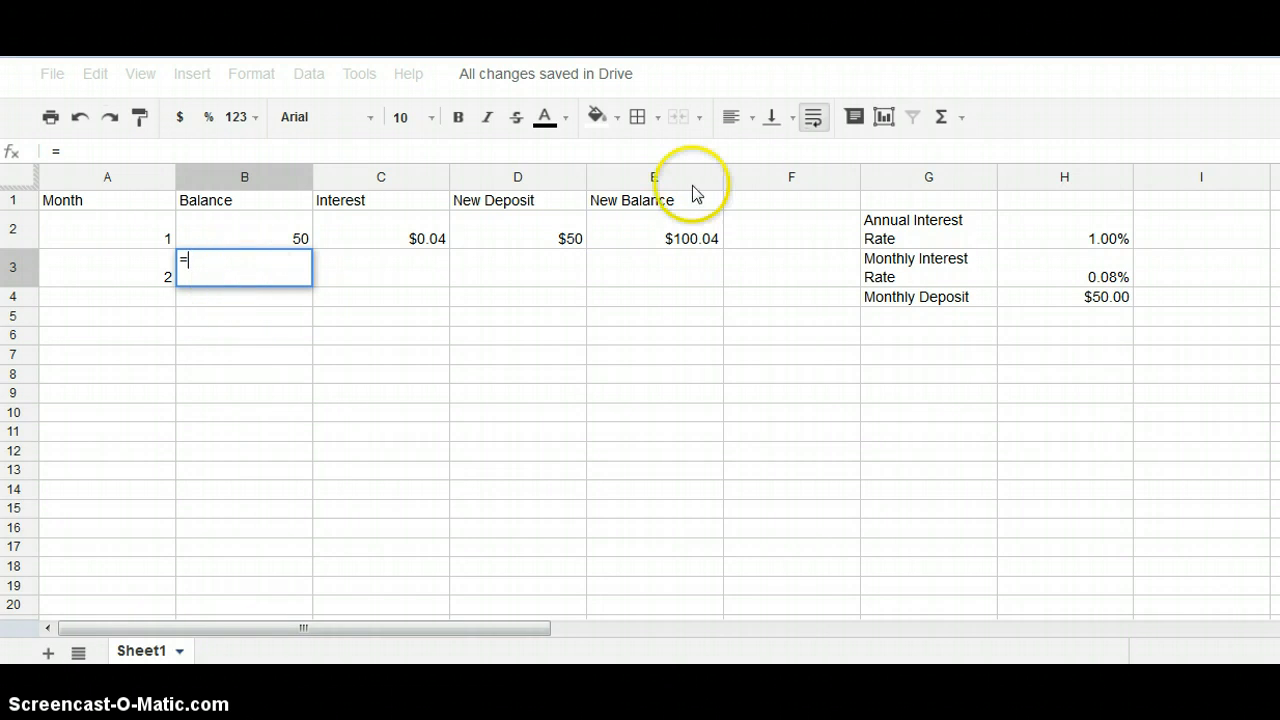
left_click(667, 238)
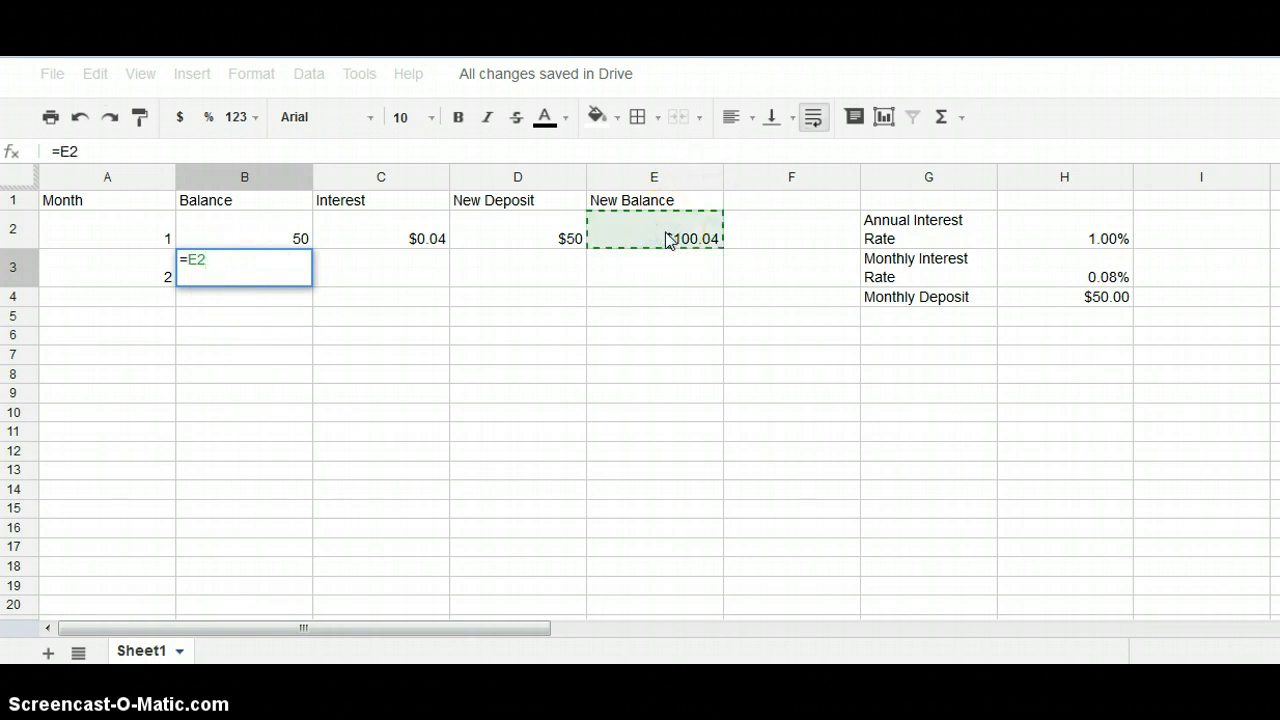
key("Return")
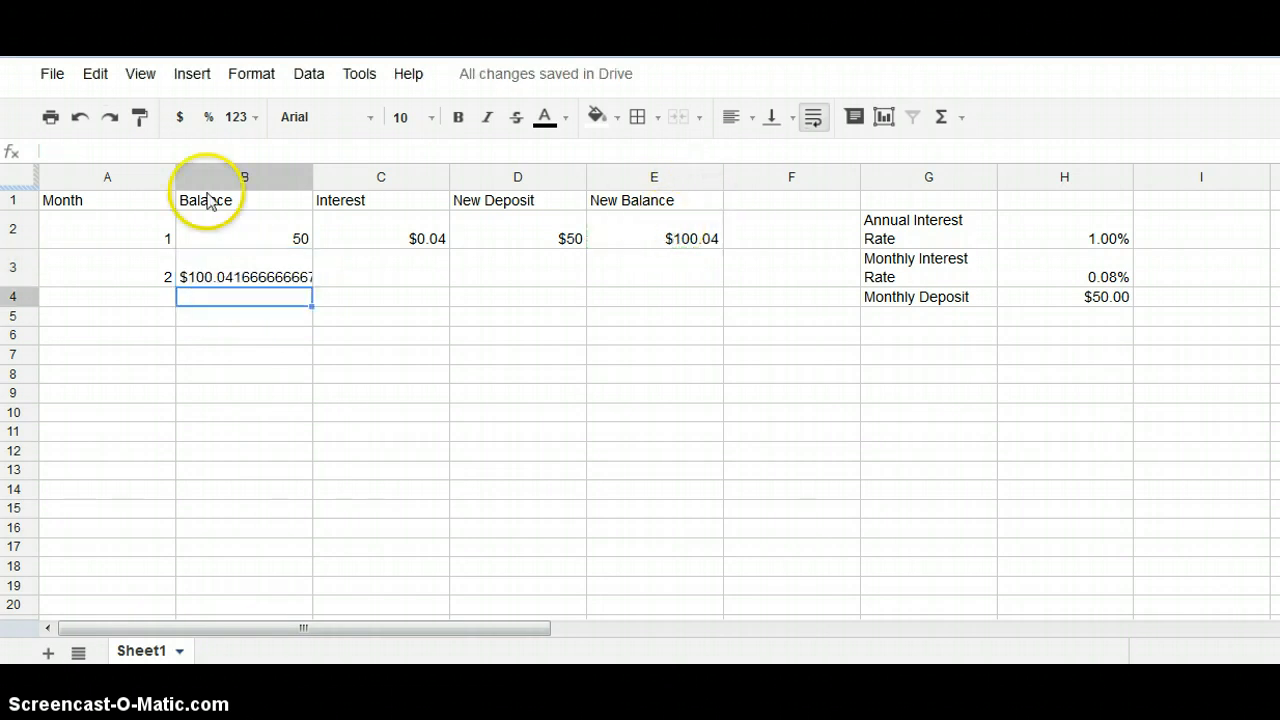
left_click(218, 275)
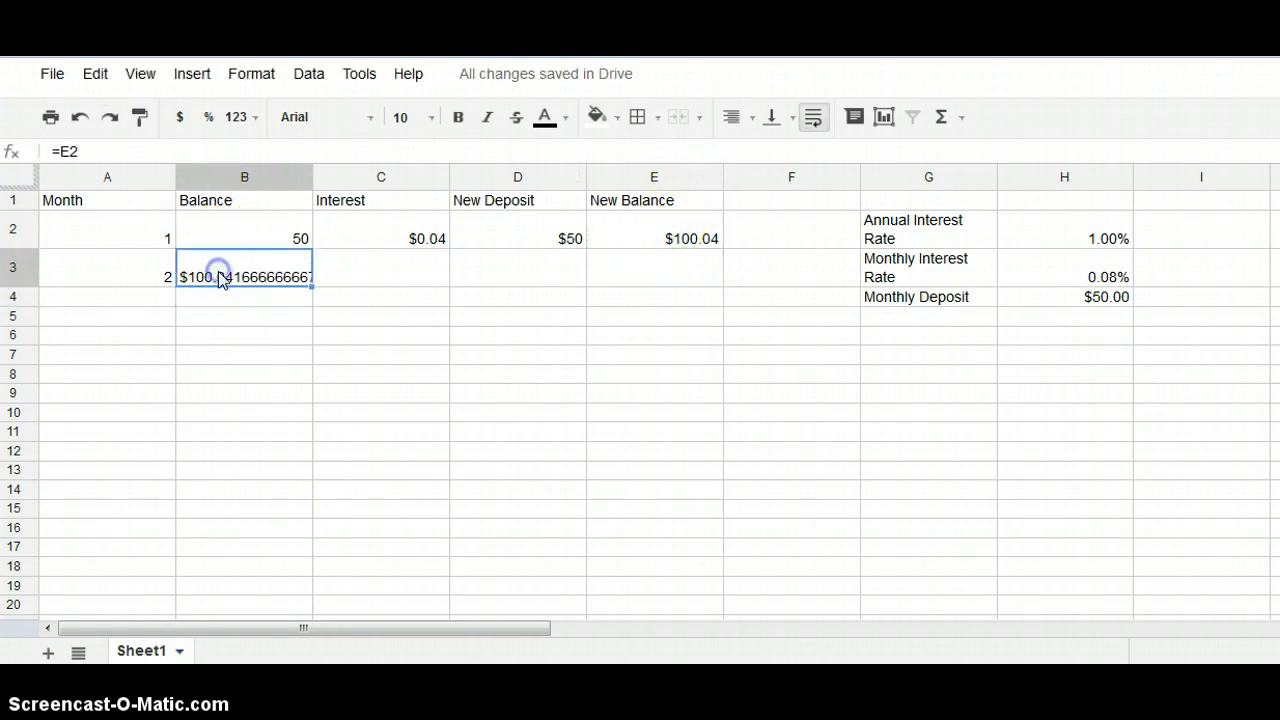
left_click(181, 120)
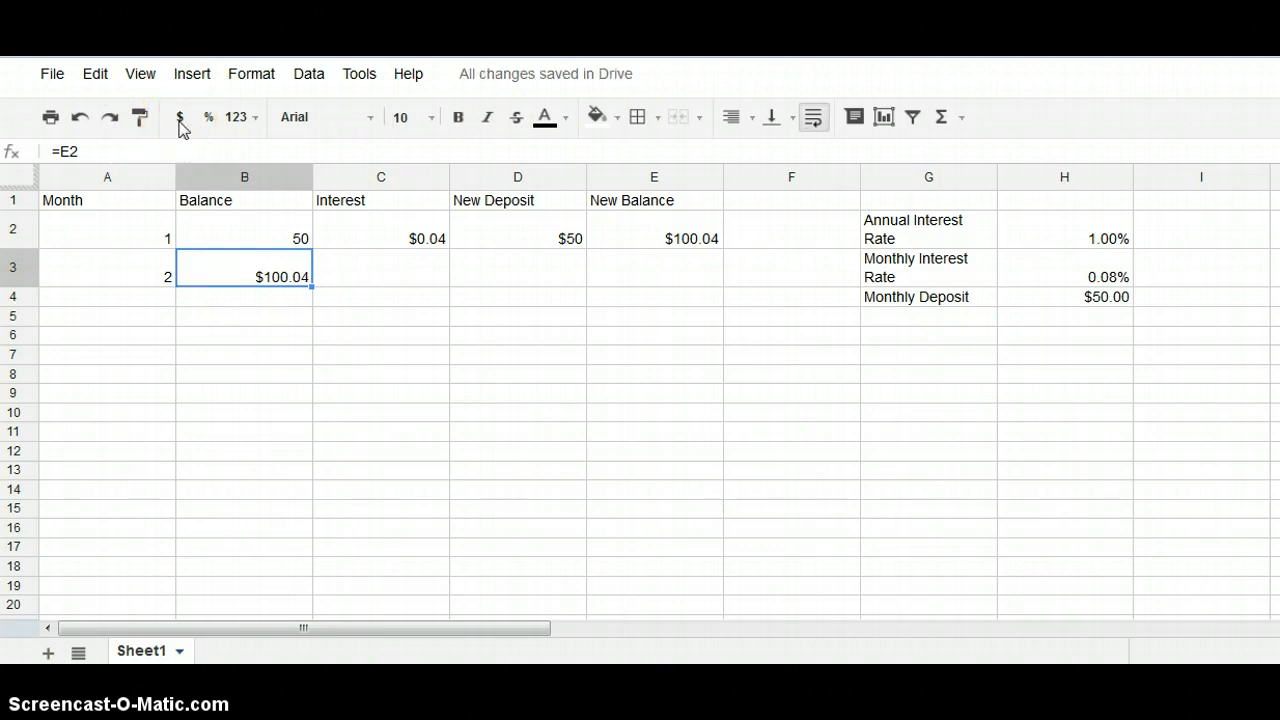
Calculate the month 2 interest in cell C3 with =B3*$H$3 and format the cell as currency
left_click(420, 275)
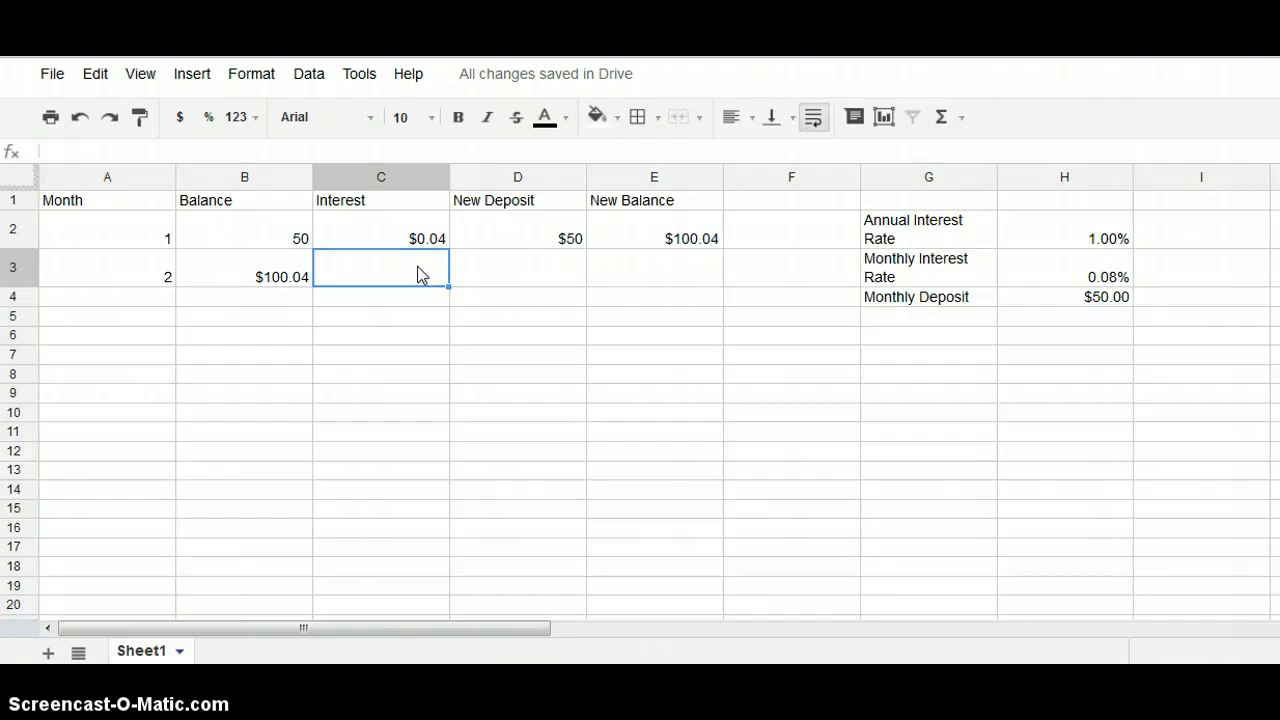
type("=")
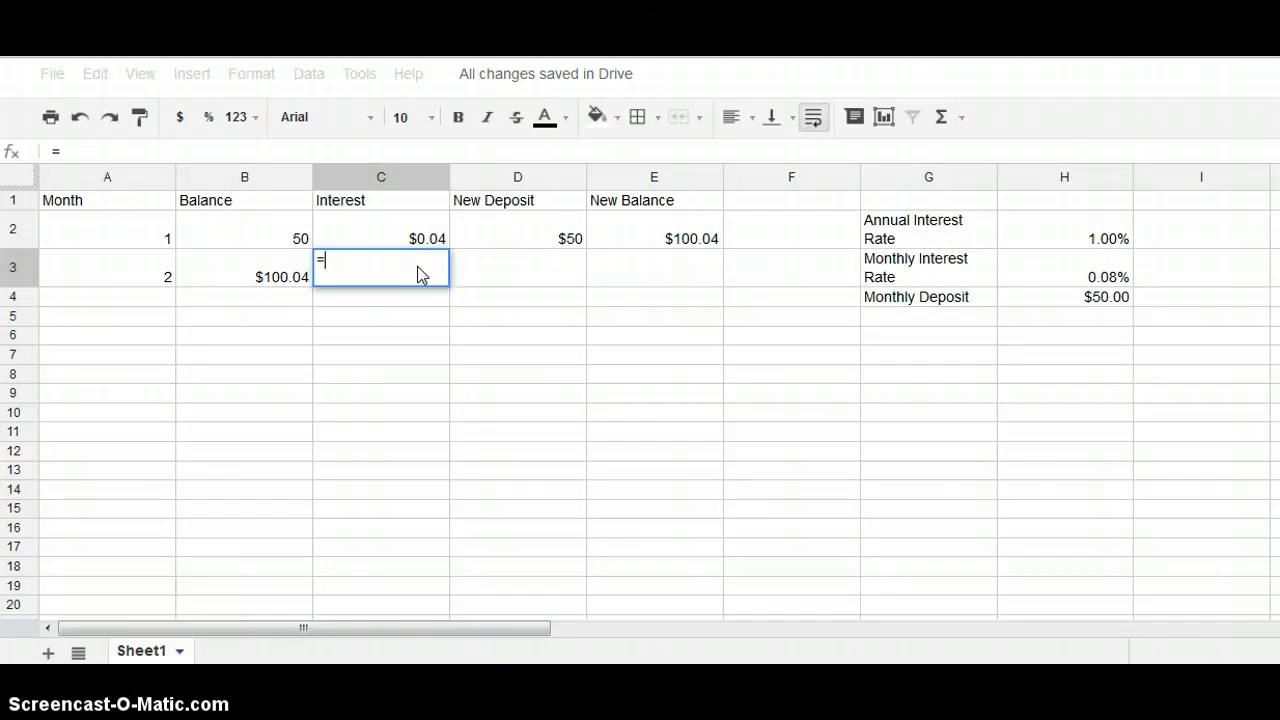
left_click(275, 277)
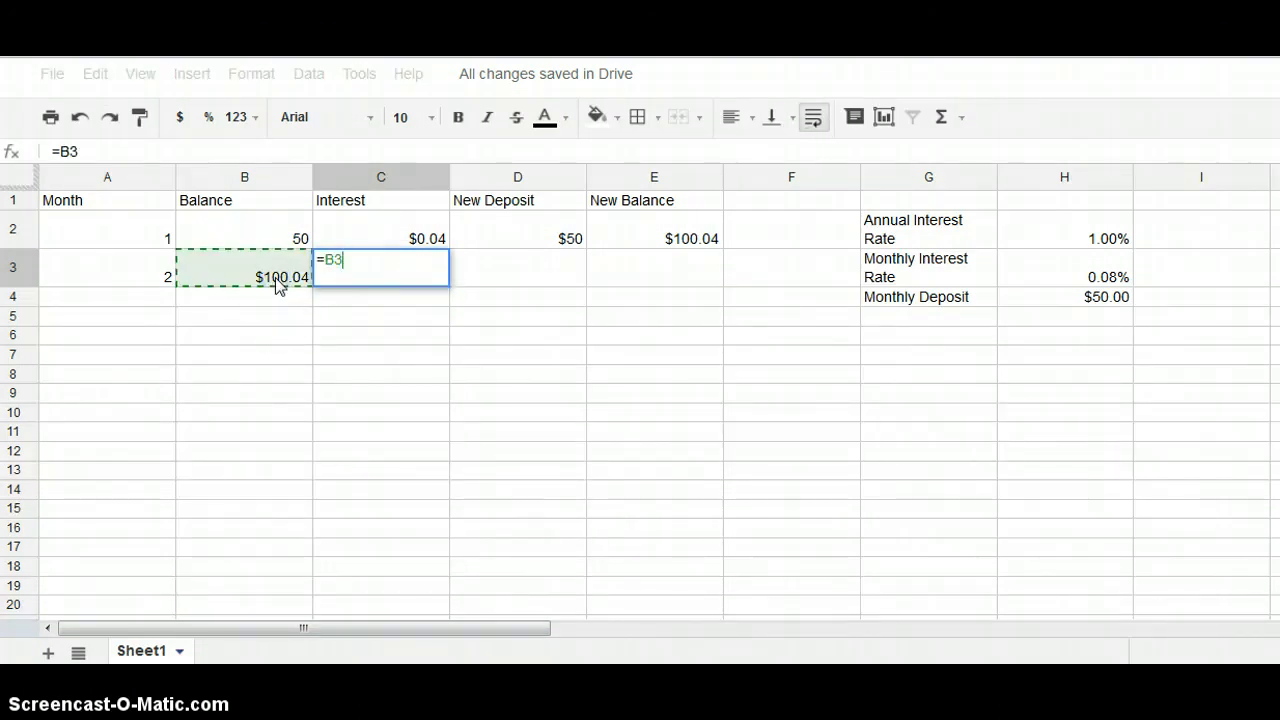
type("*")
left_click(1106, 279)
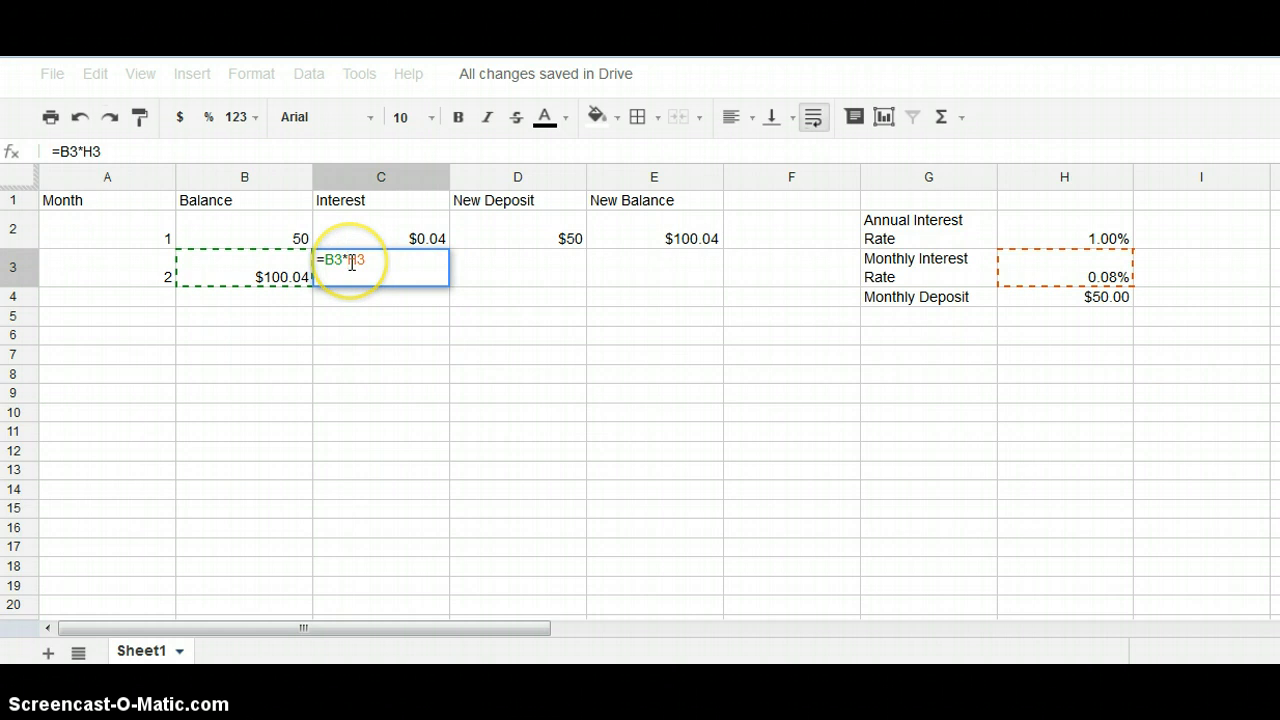
type("$")
key("Right")
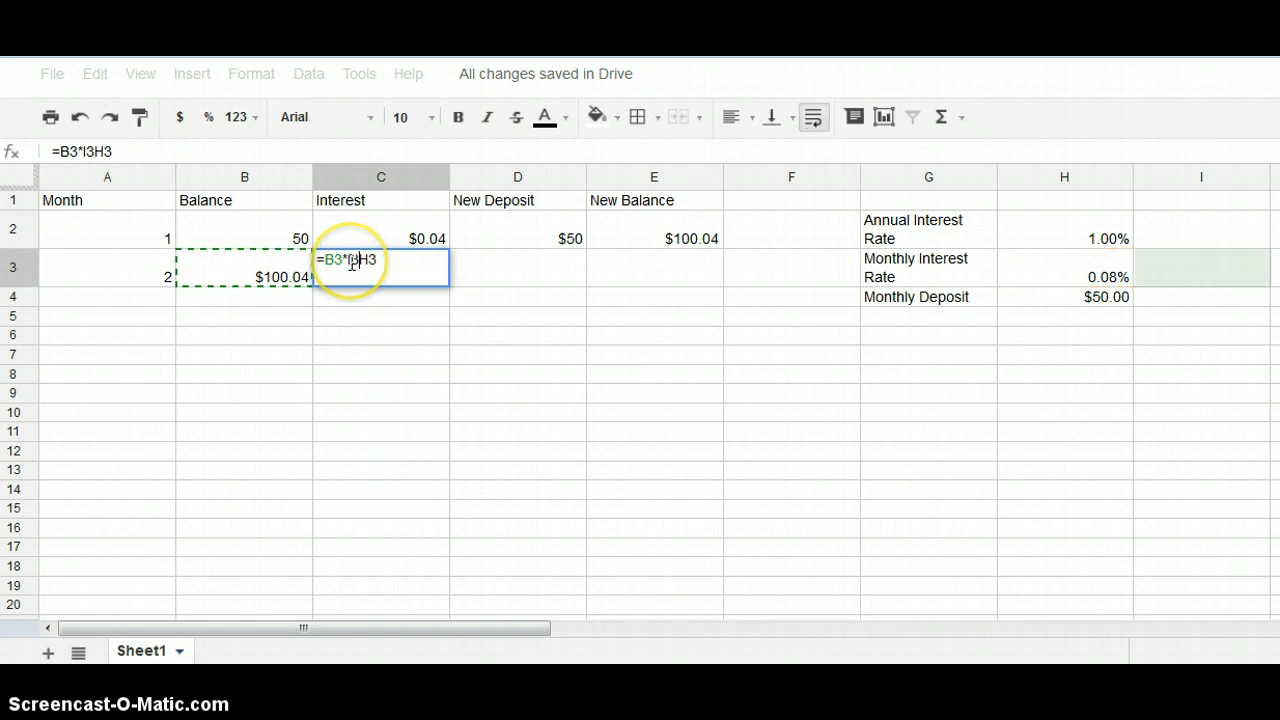
key("BackSpace")
key("BackSpace")
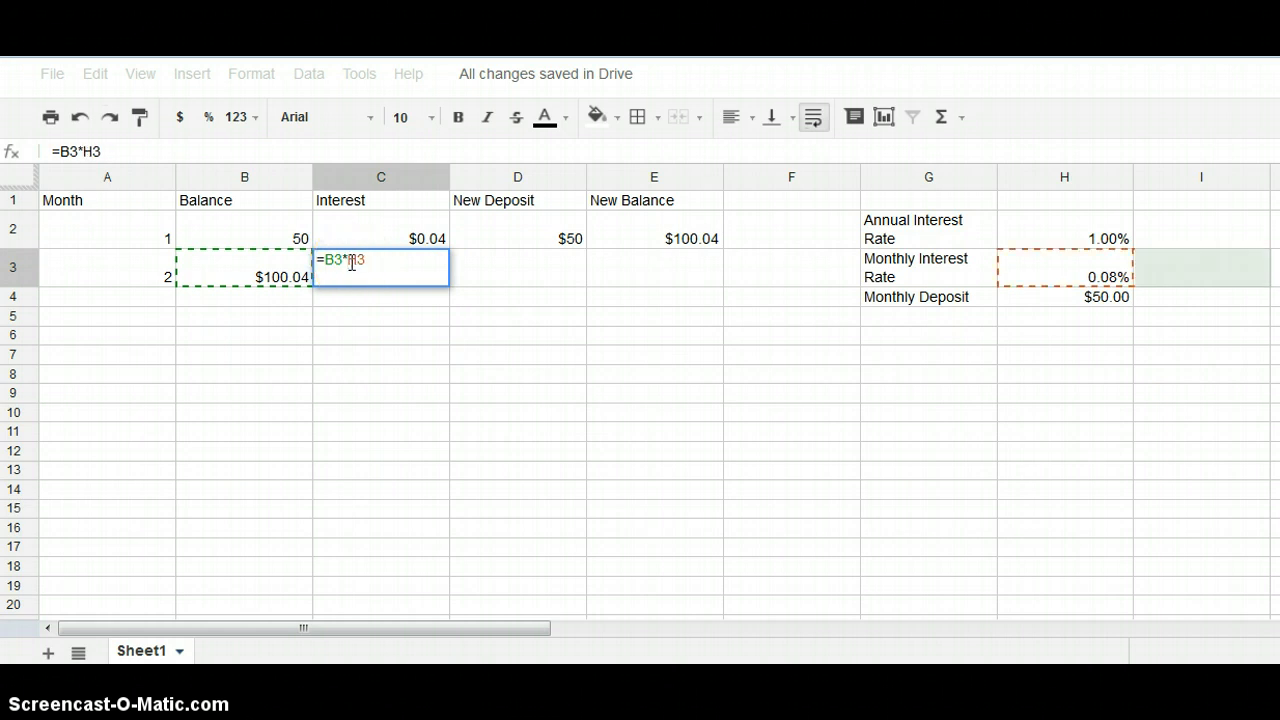
type("$")
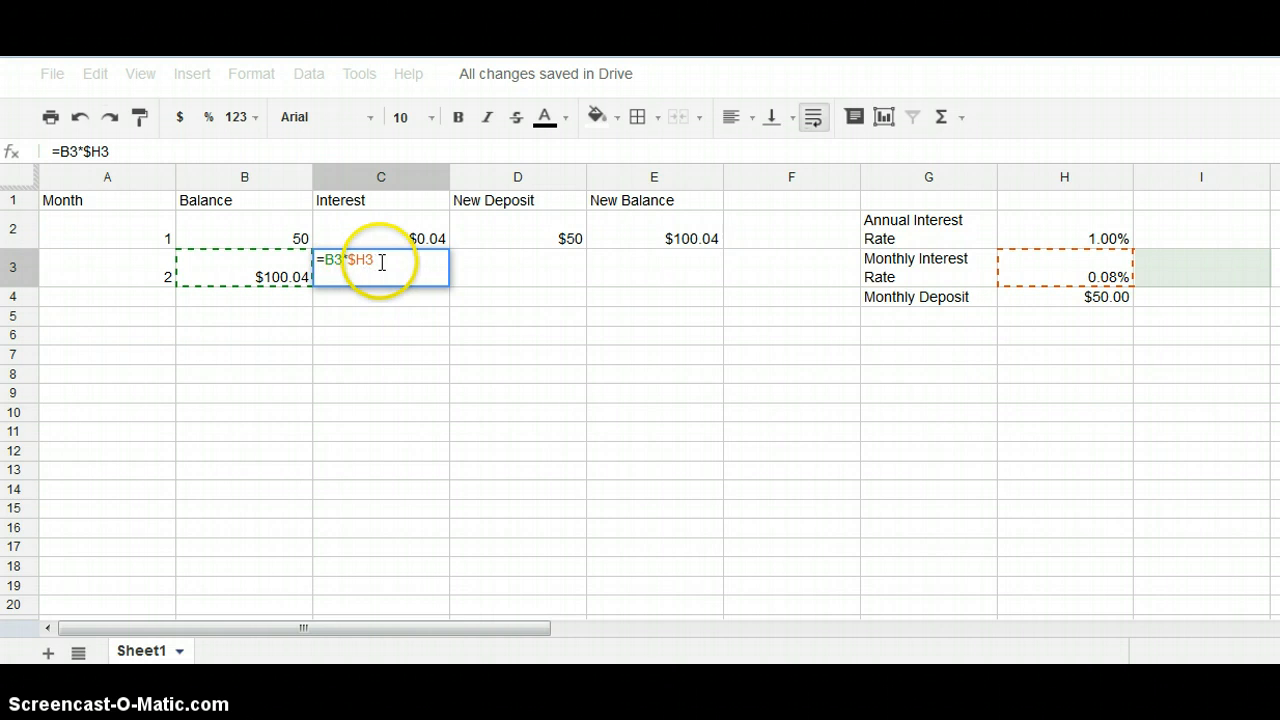
left_click(366, 260)
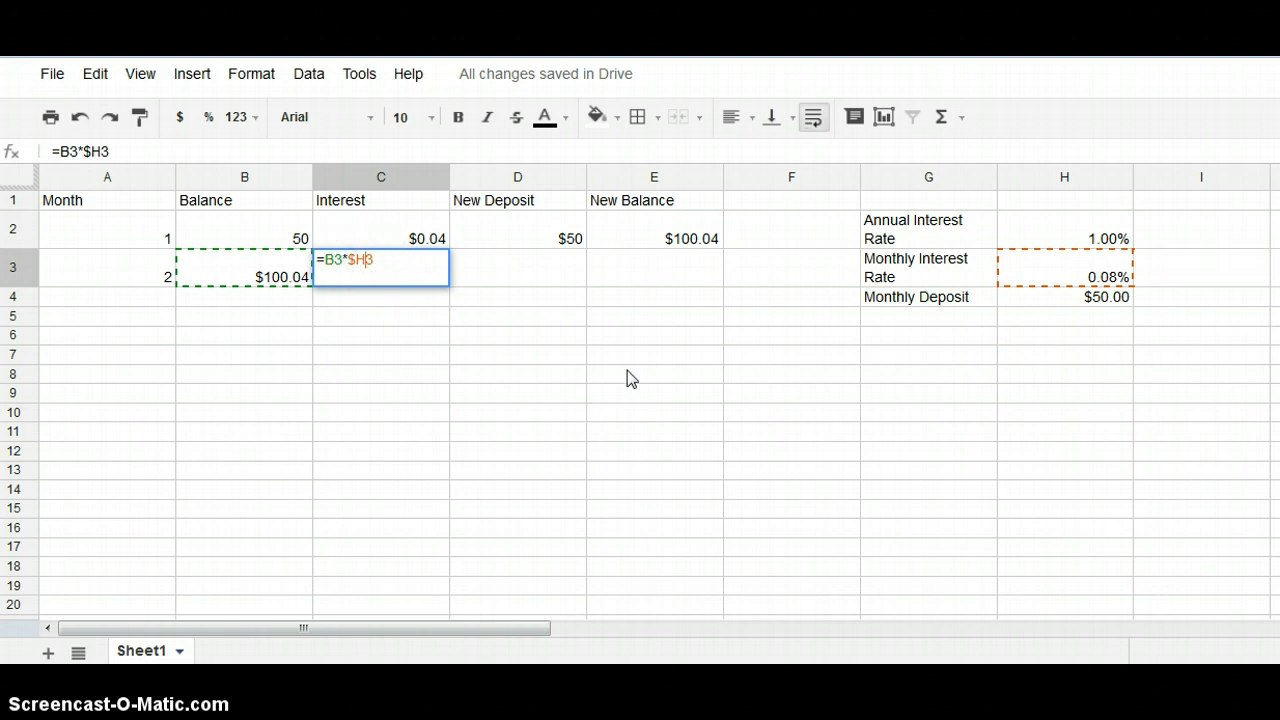
type("$")
key("Return")
key("Up")
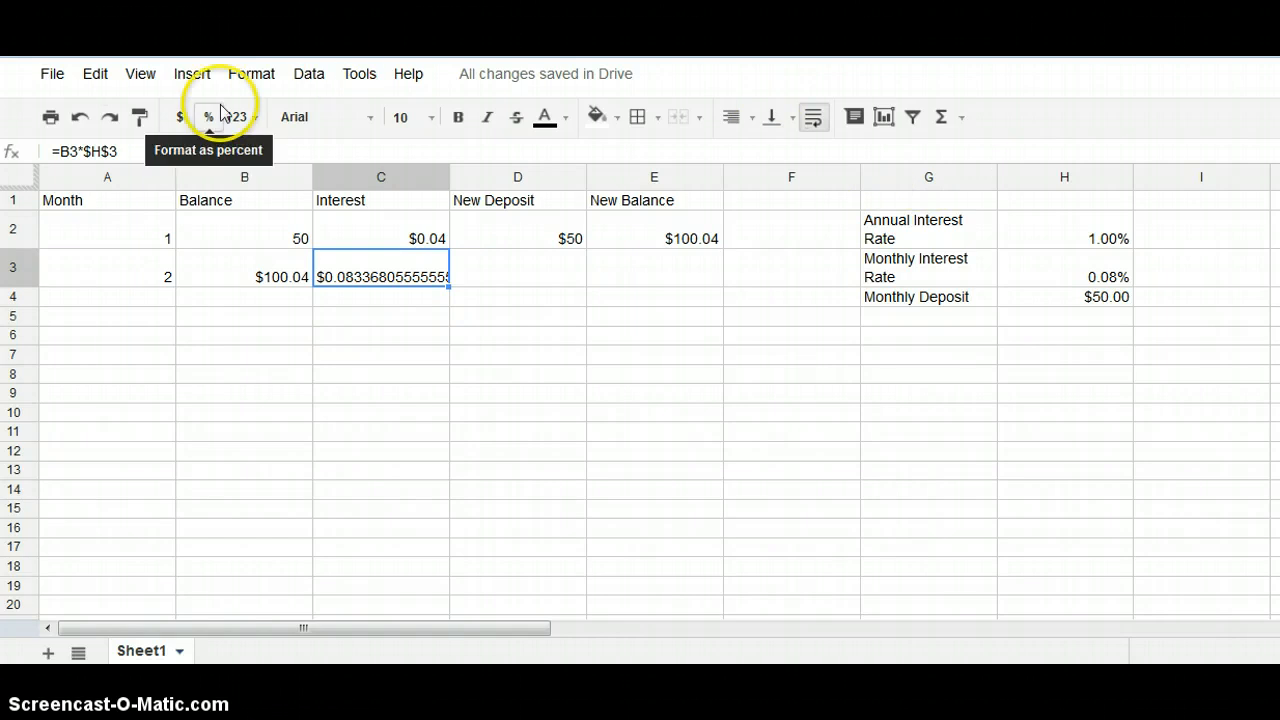
left_click(183, 119)
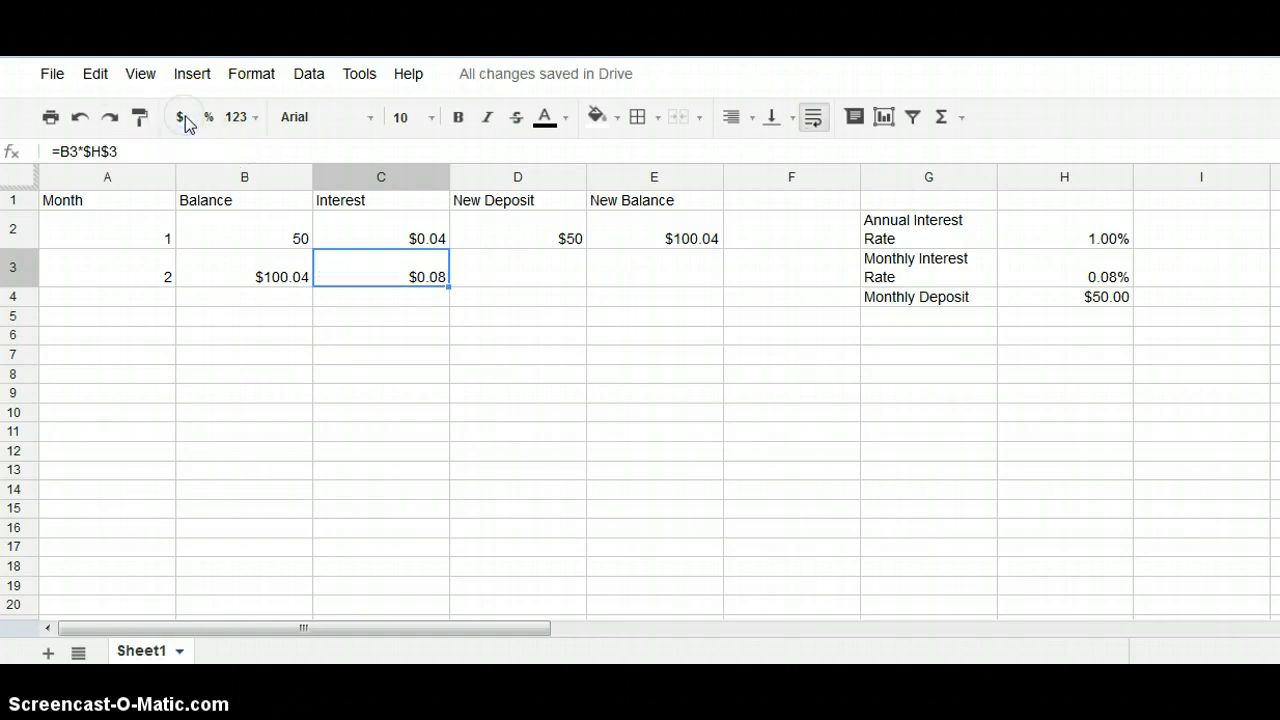
Link the month 2 new deposit in cell D3 to the monthly deposit with the absolute formula =$H$4
left_click(545, 283)
type("=")
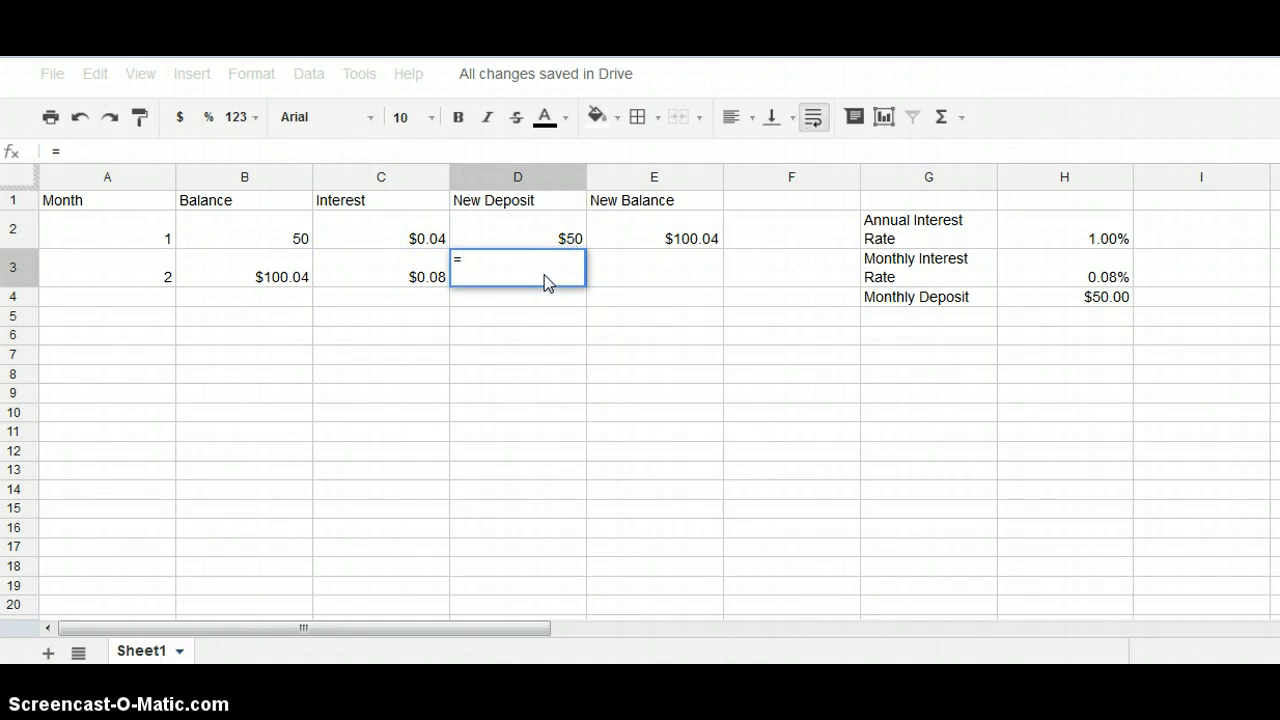
left_click(1078, 299)
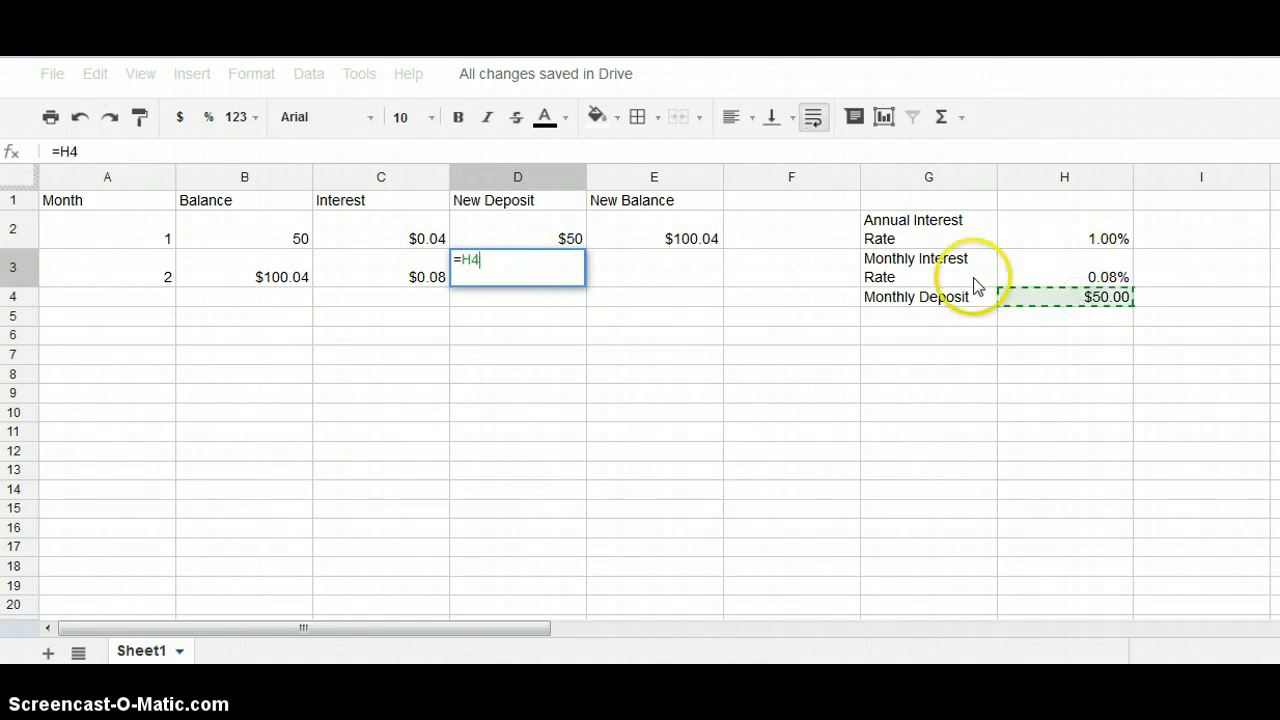
type("$")
left_click(480, 258)
left_click(483, 257)
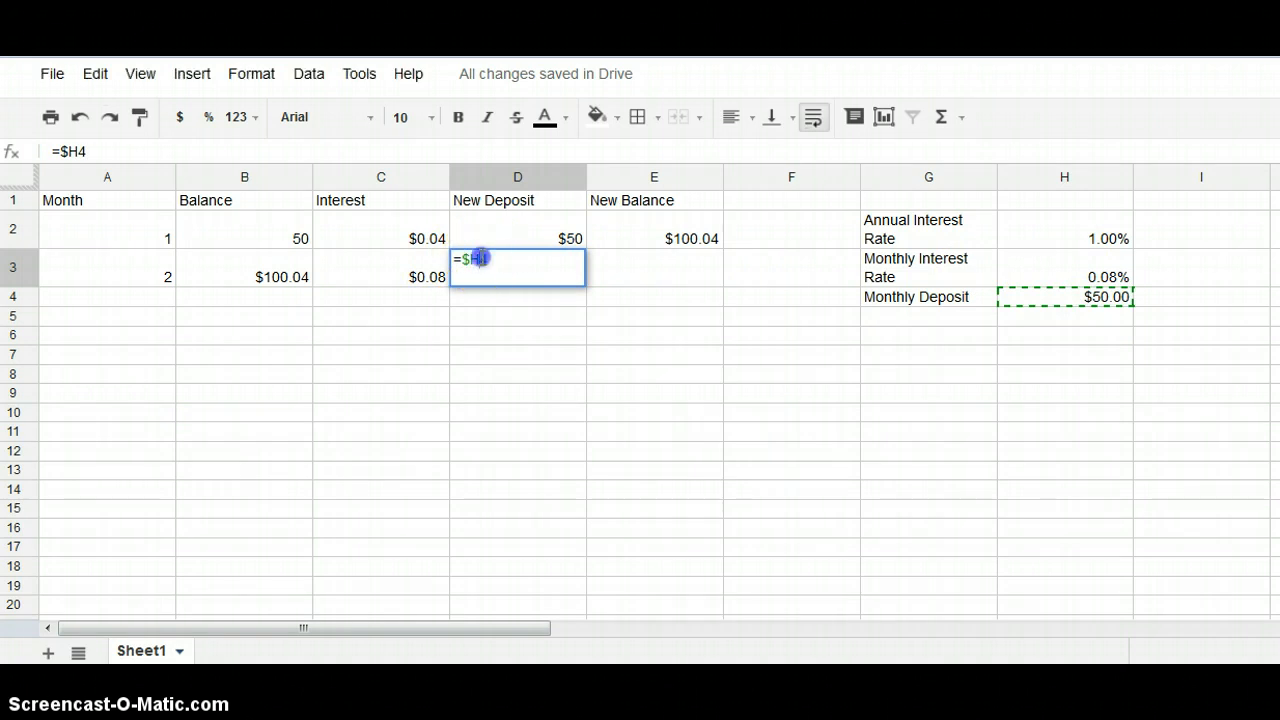
type("$")
key("Return")
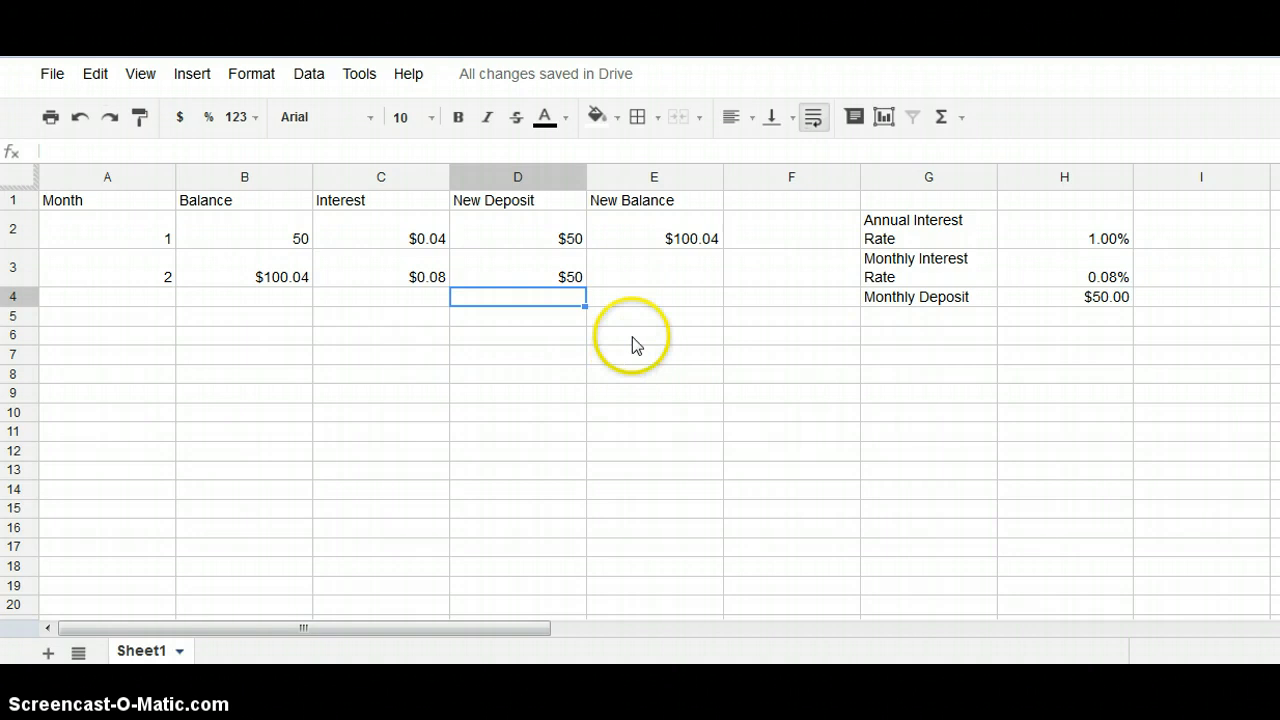
Calculate the month 2 new balance in cell E3 with =B3+C3+D3 and format the cell as currency
left_click(651, 271)
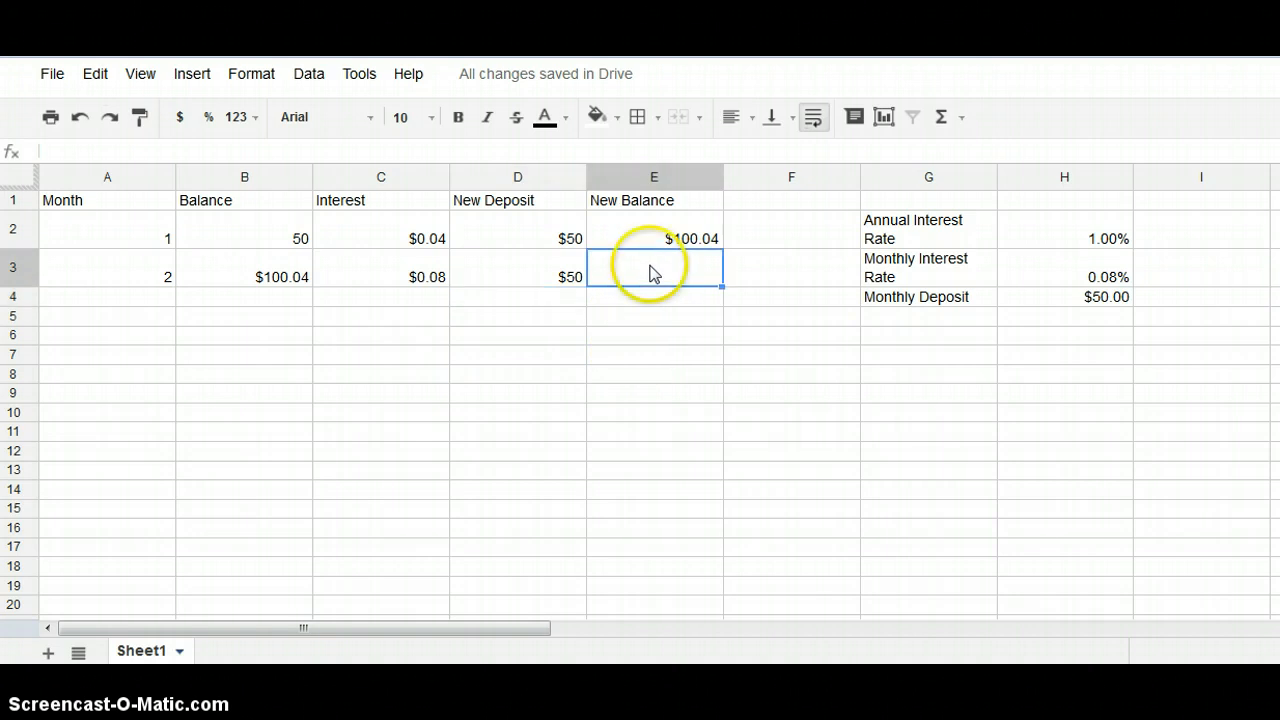
type("=")
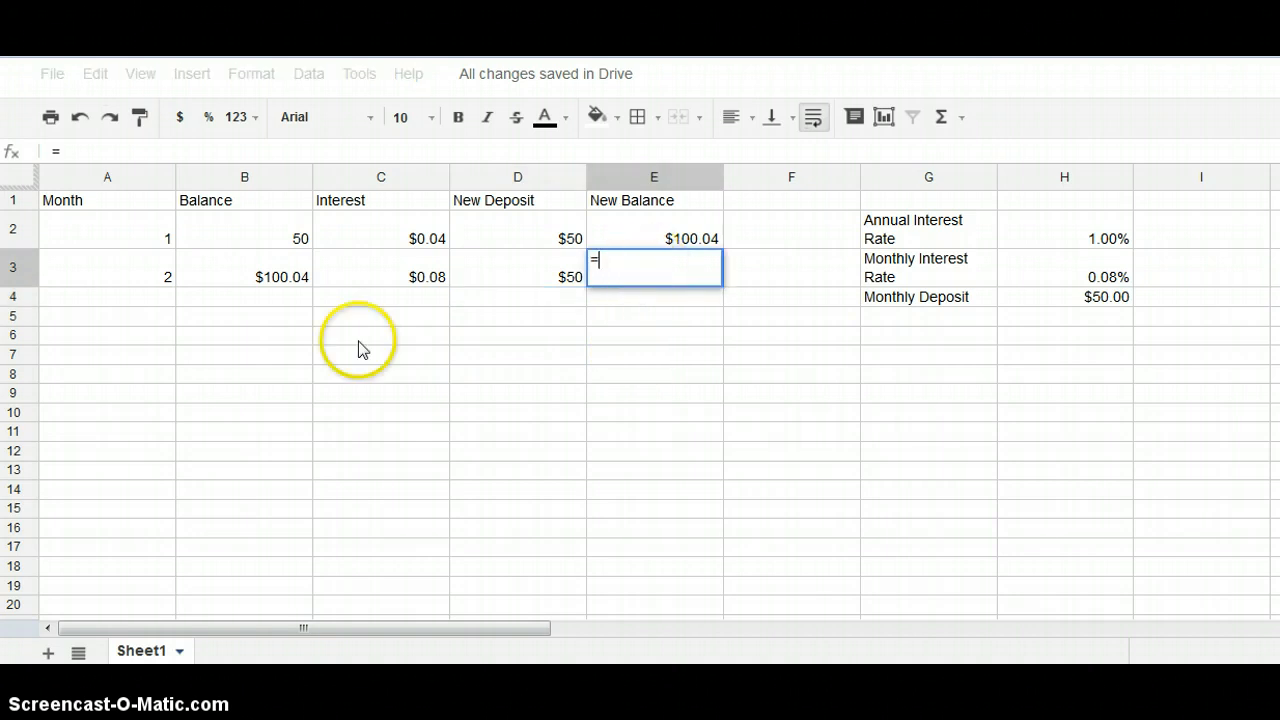
left_click(277, 277)
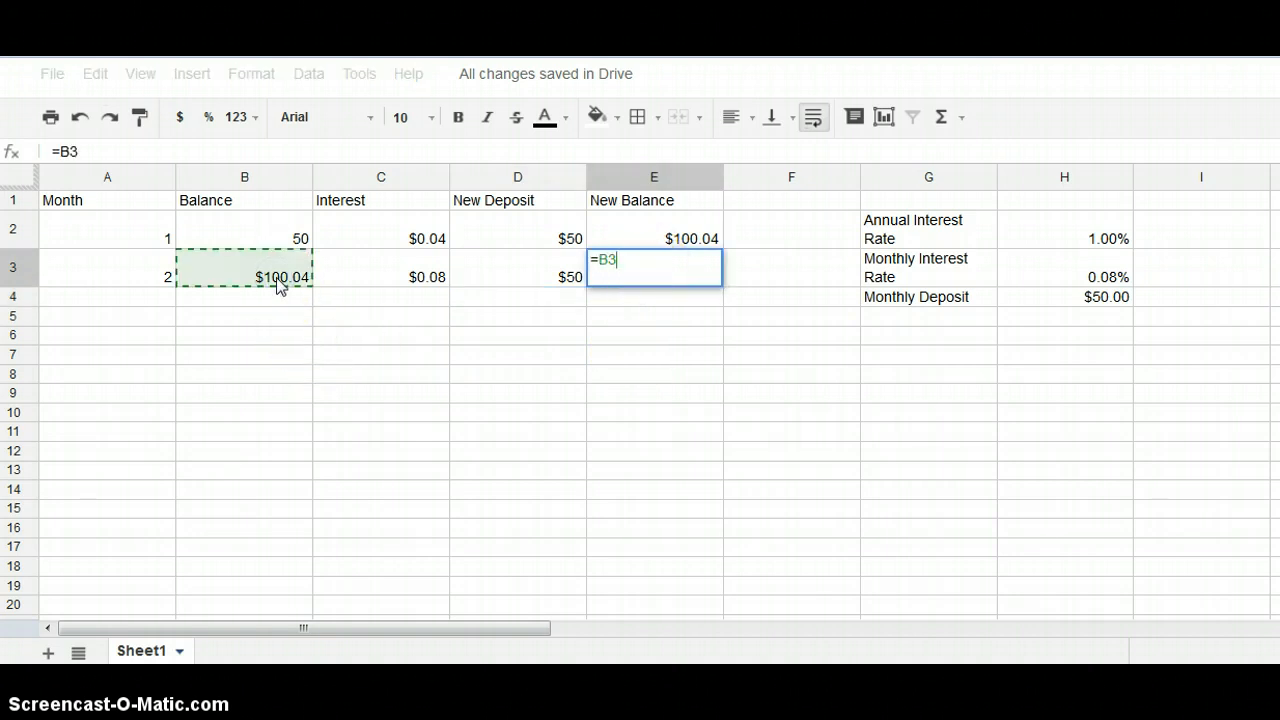
type("+")
left_click(334, 277)
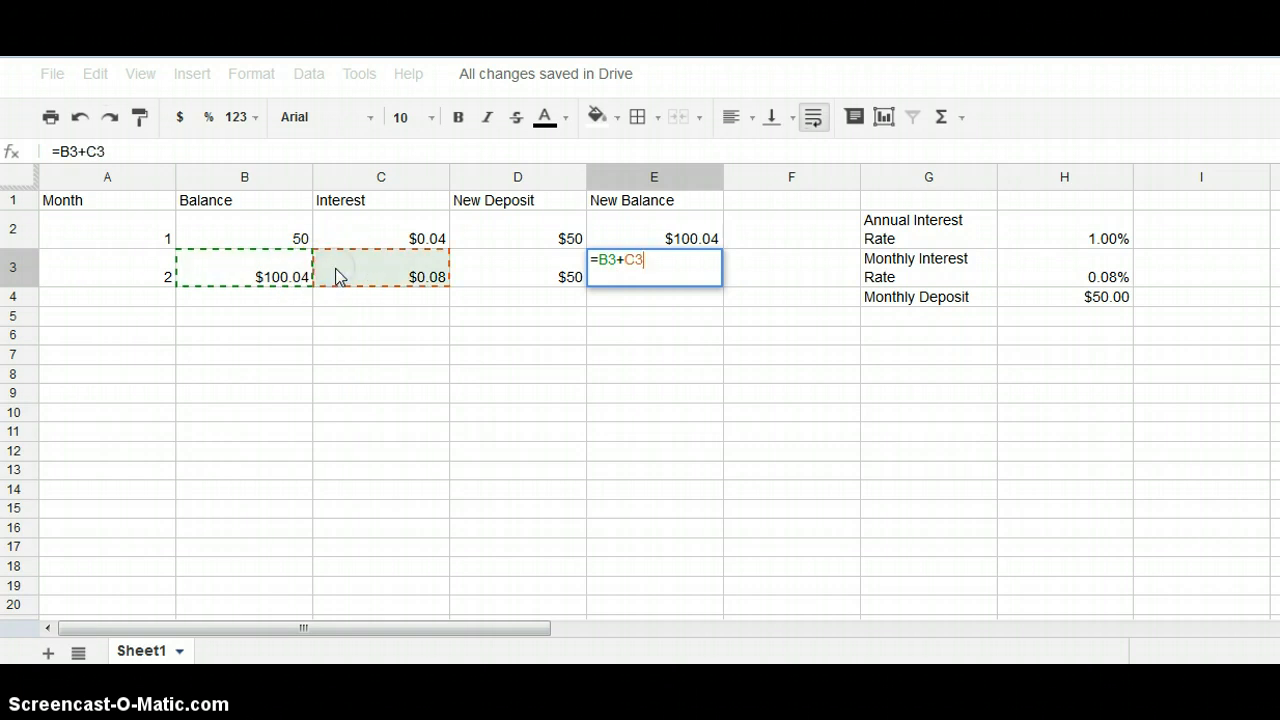
type("+")
left_click(518, 272)
key("Return")
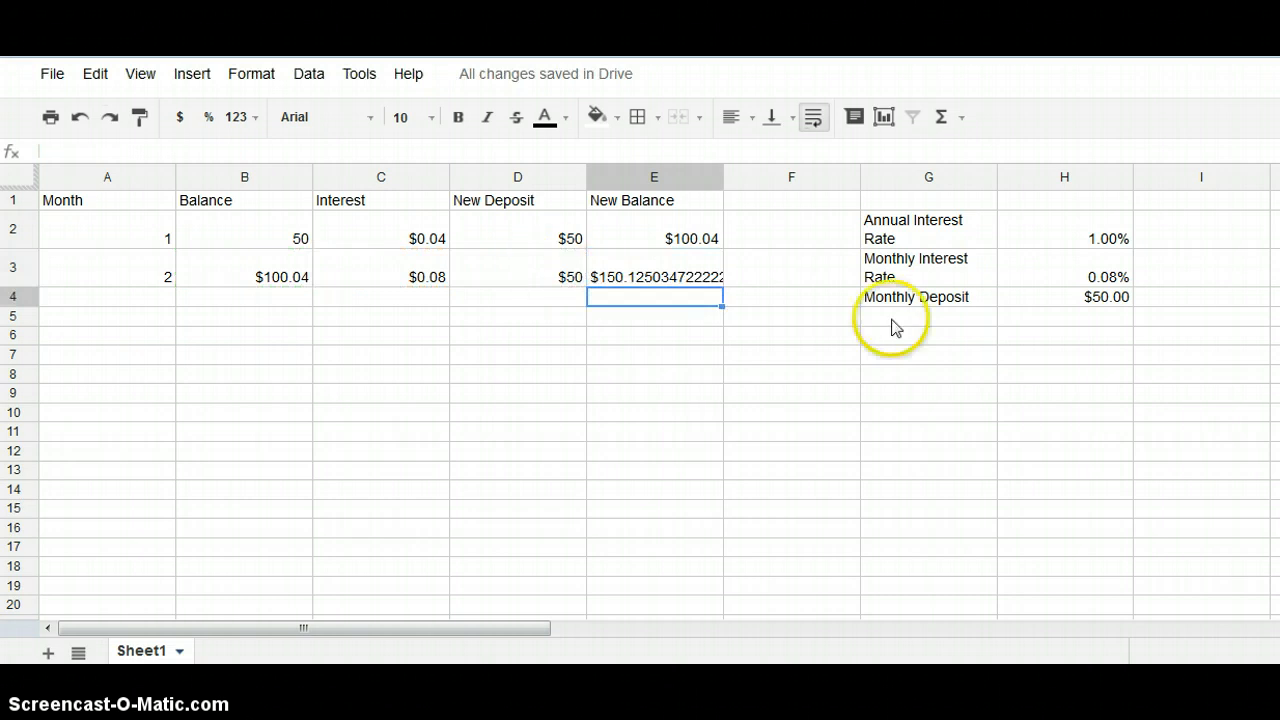
left_click(676, 273)
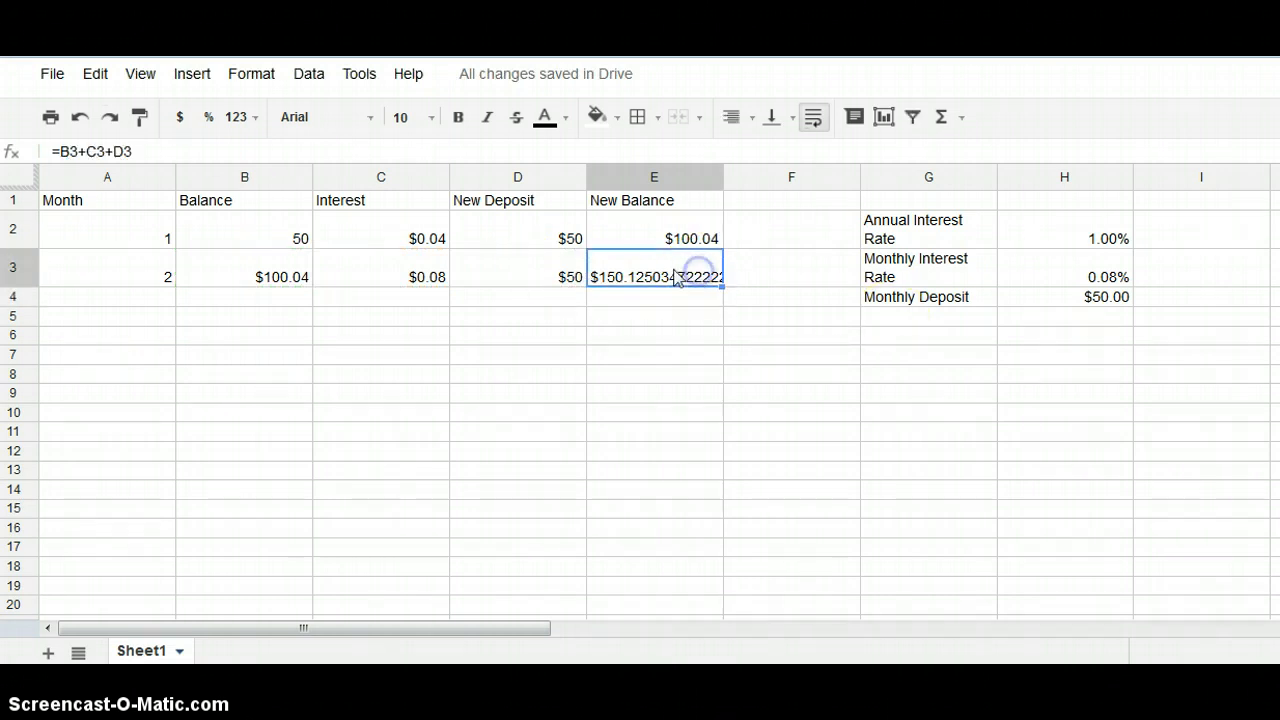
left_click(180, 126)
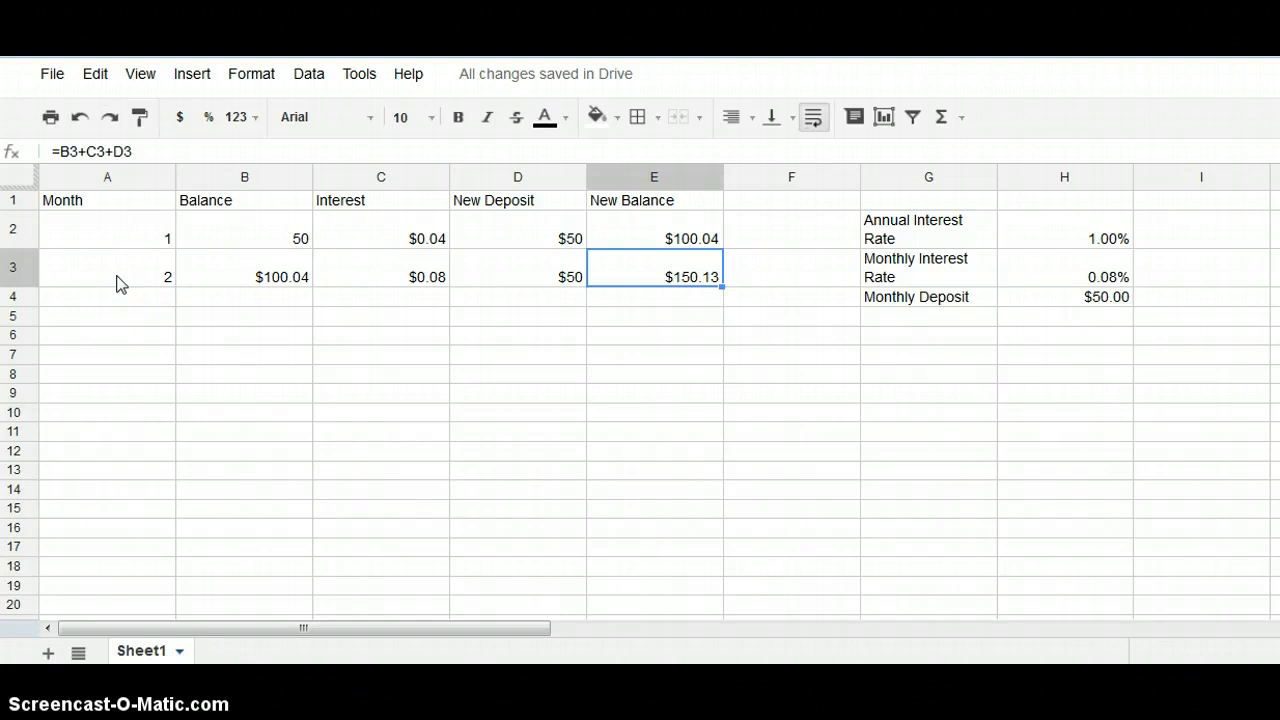
Fill the month 2 formulas in A3:E3 down through row 96 to extend the table to month 95
left_click_drag(117, 284, 704, 276)
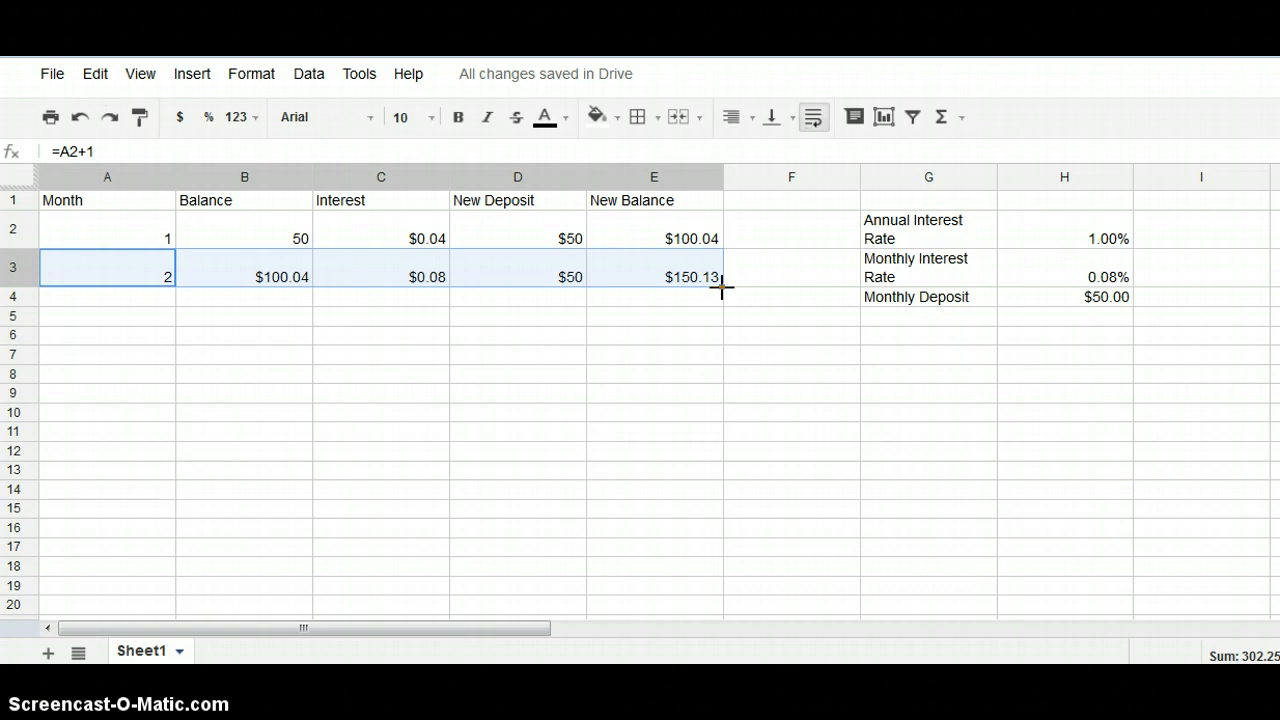
left_click_drag(722, 287, 735, 700)
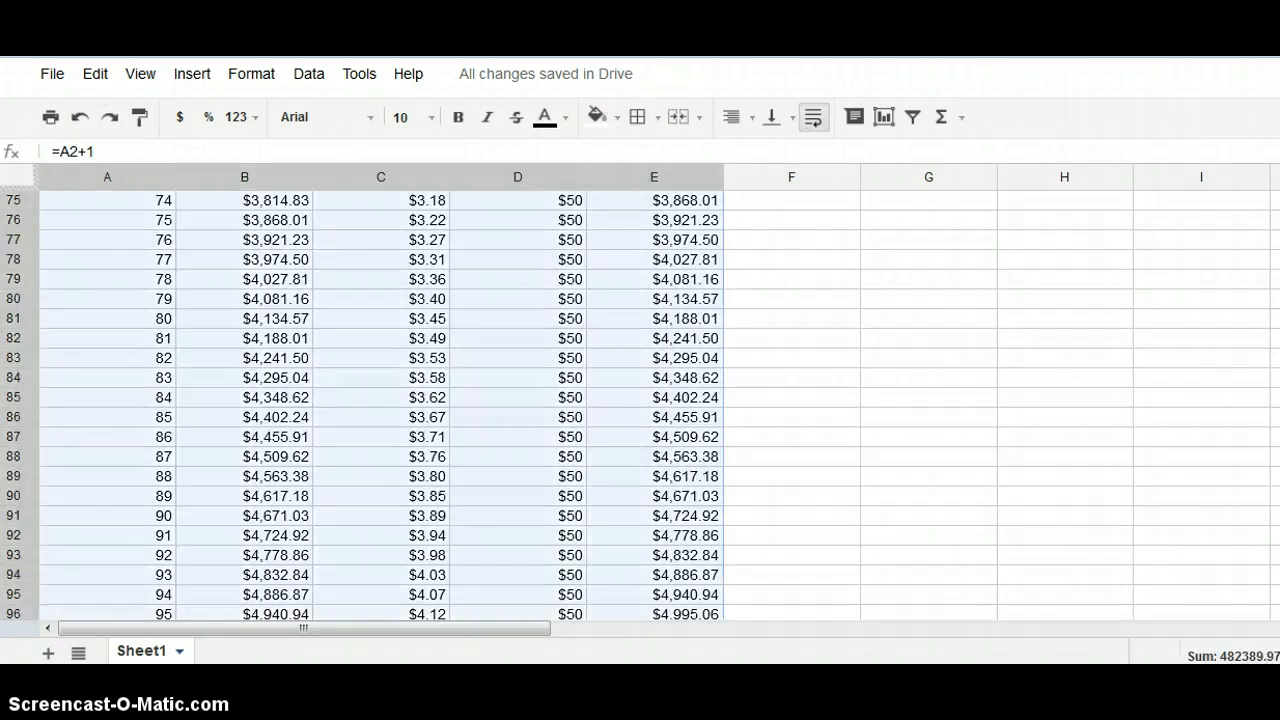
Examine the filled savings table, checking the new balance for month 35 and the interest for month 95
scroll(380, 405, "up", 15)
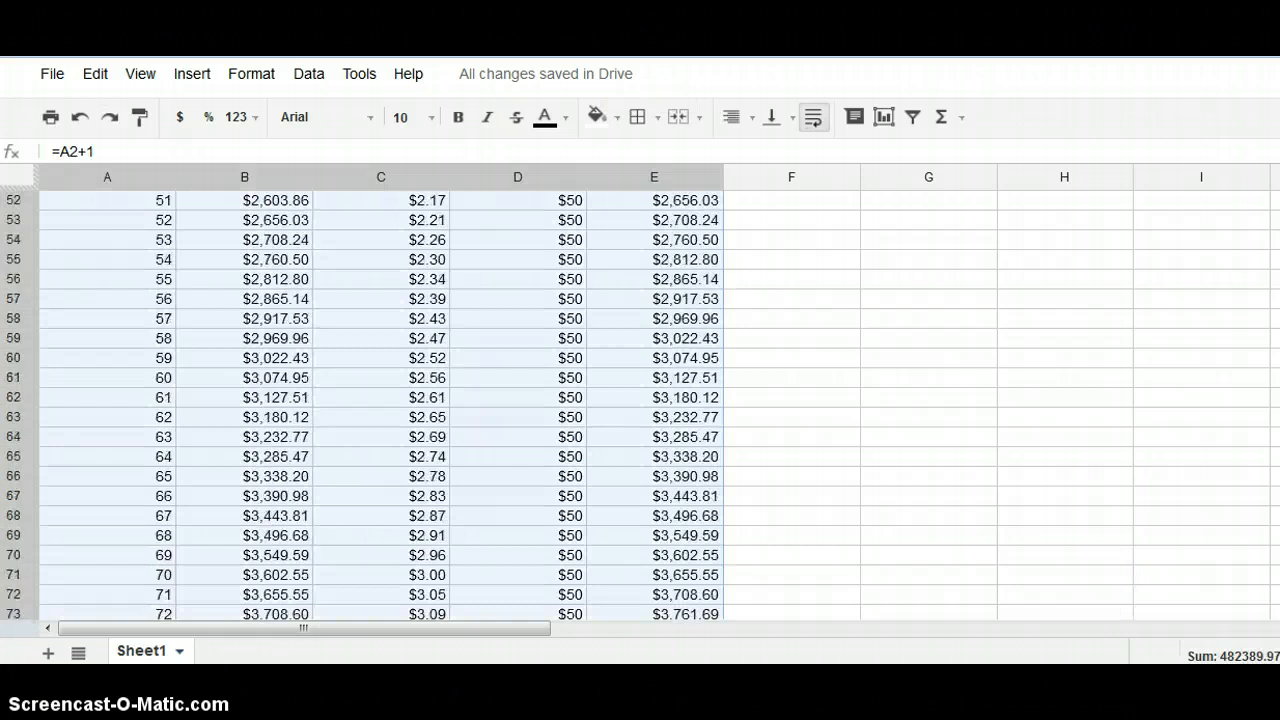
scroll(380, 405, "up", 3)
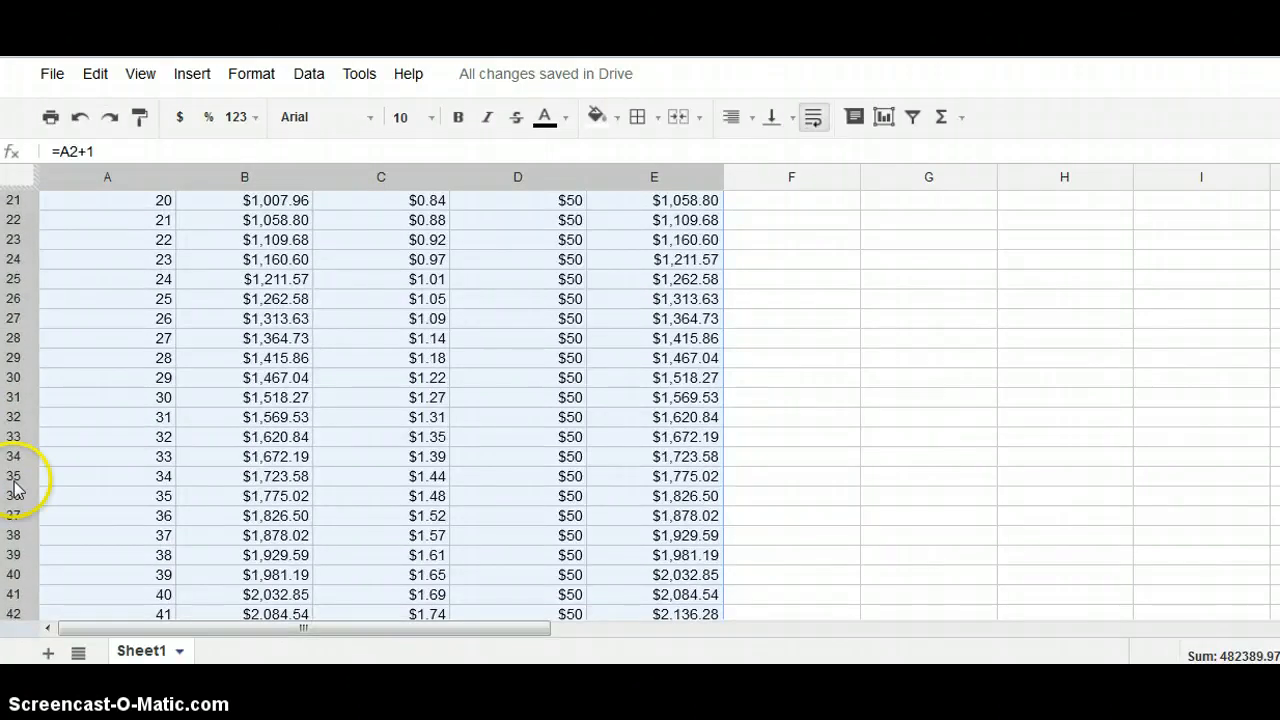
left_click(14, 496)
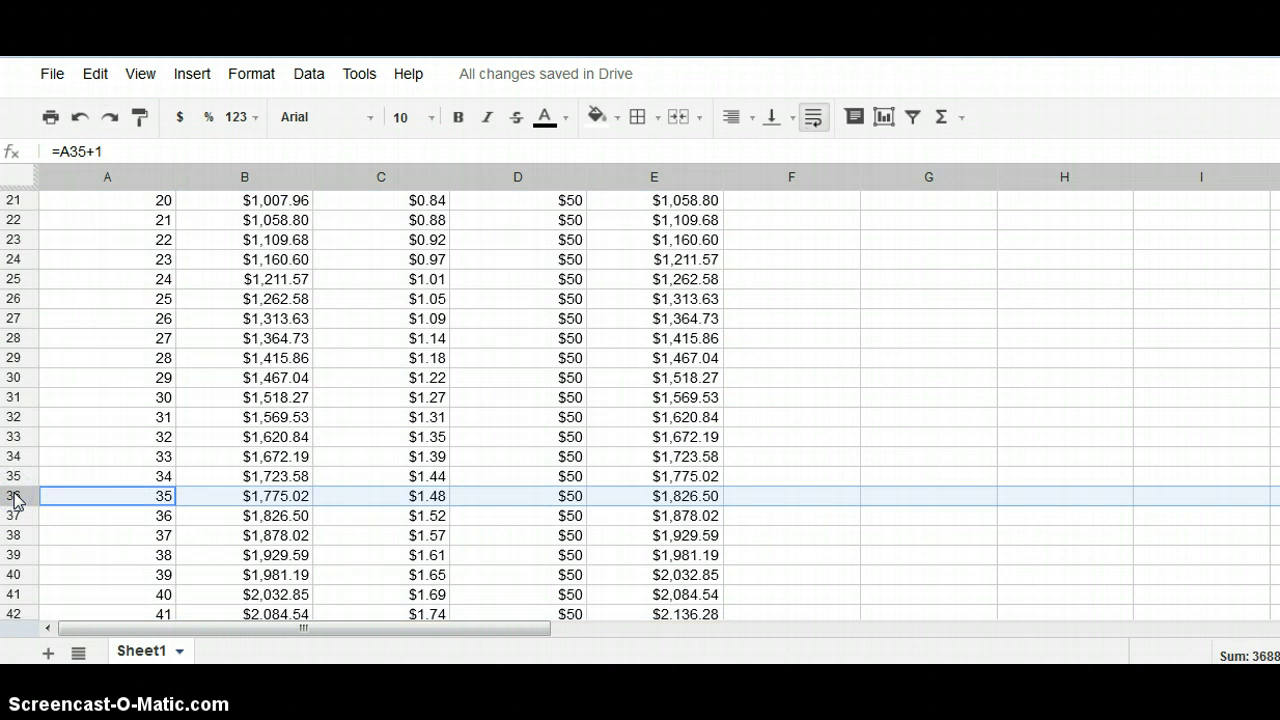
left_click(676, 498)
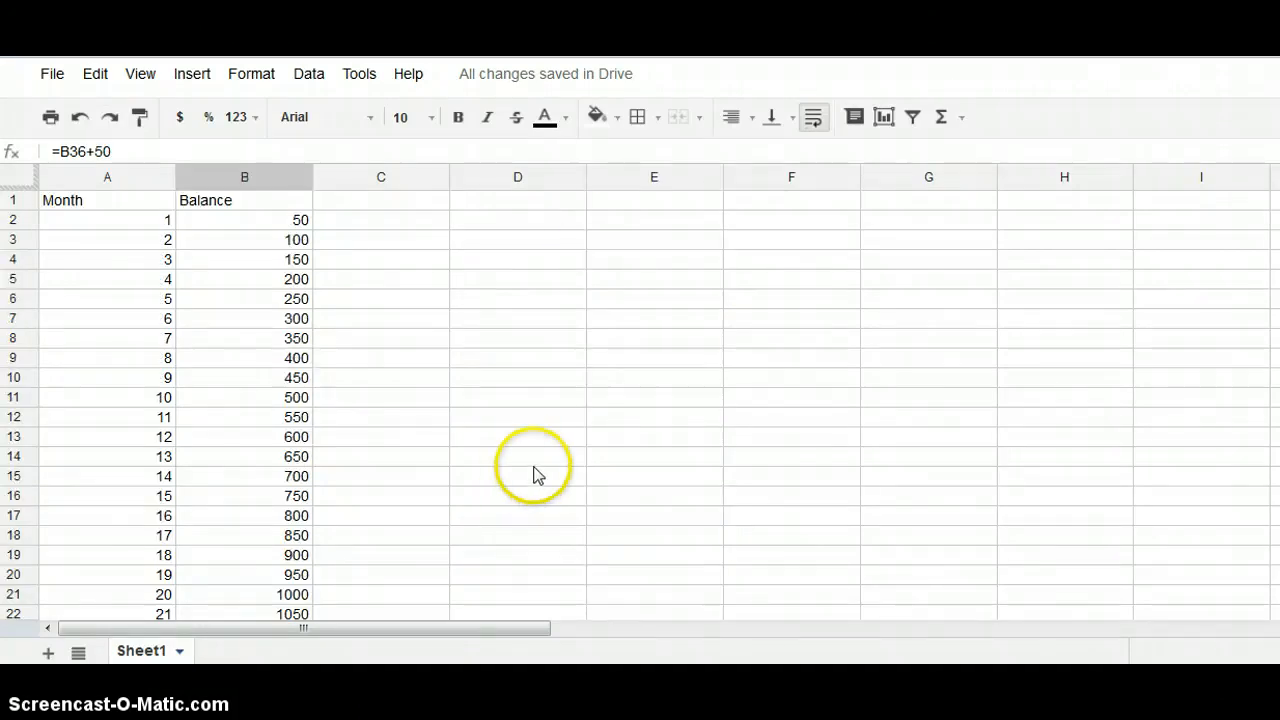
scroll(640, 400, "down", 6)
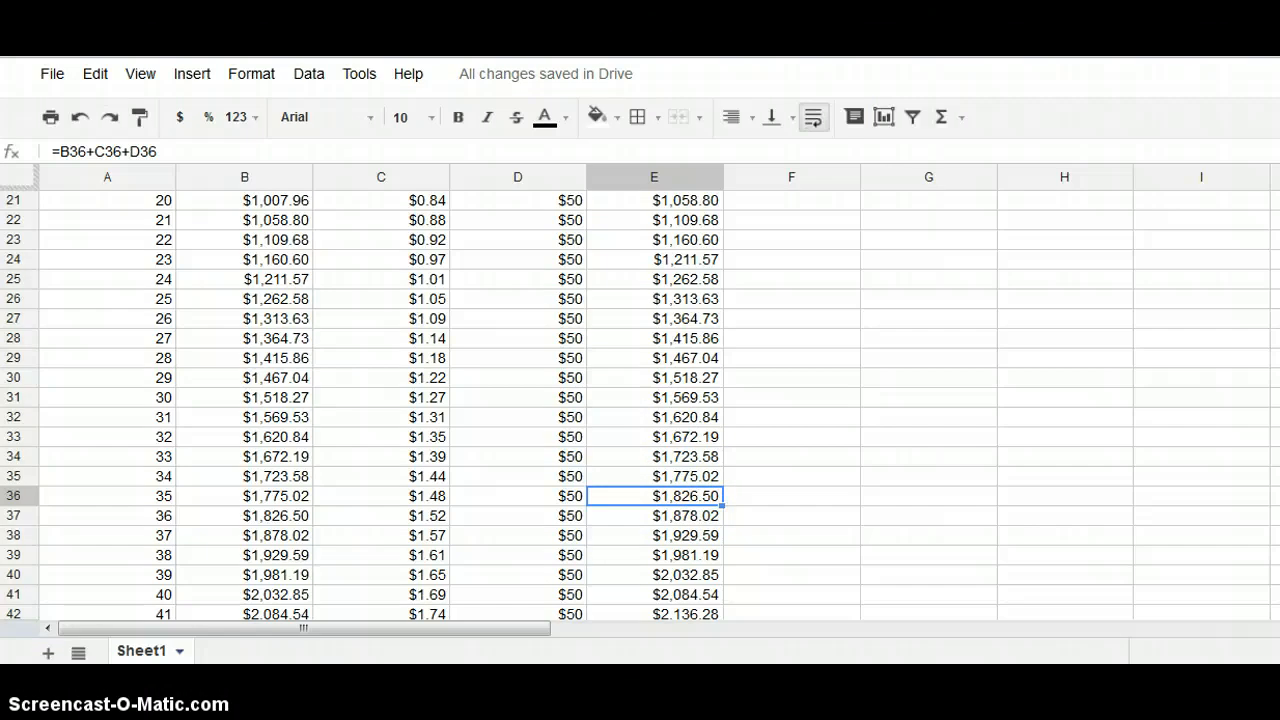
scroll(640, 400, "down", 1)
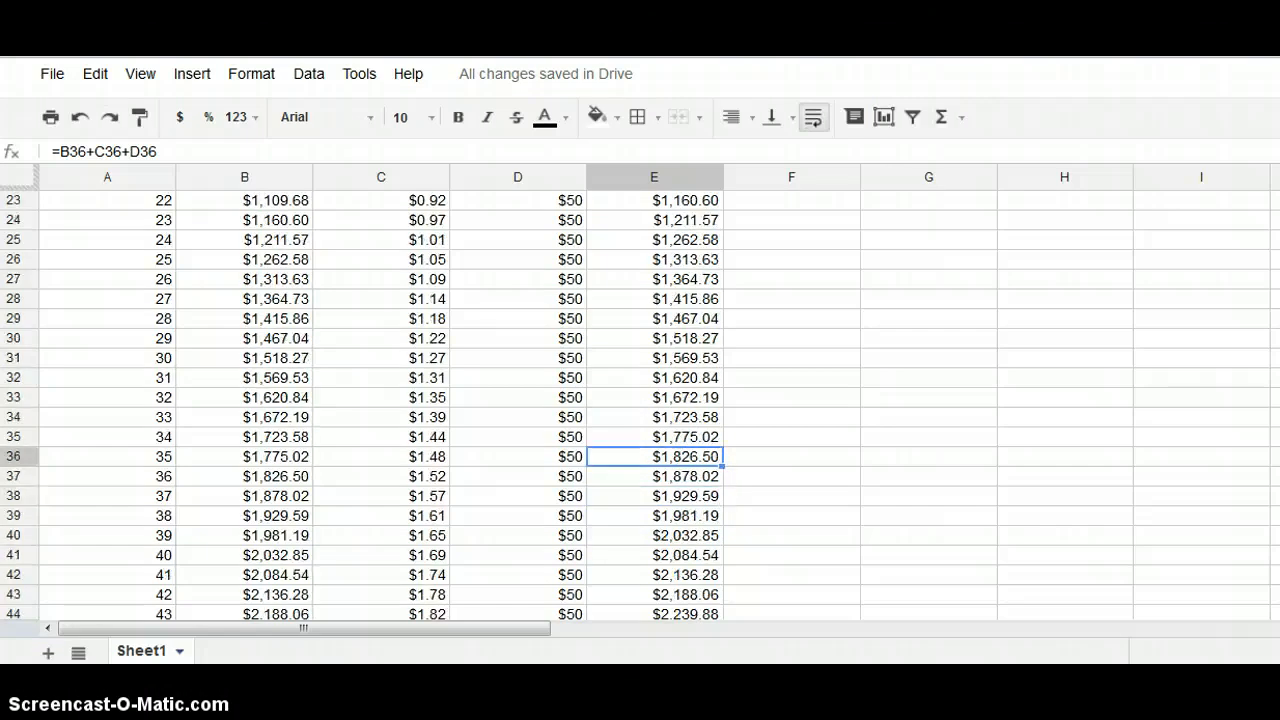
scroll(640, 400, "down", 5)
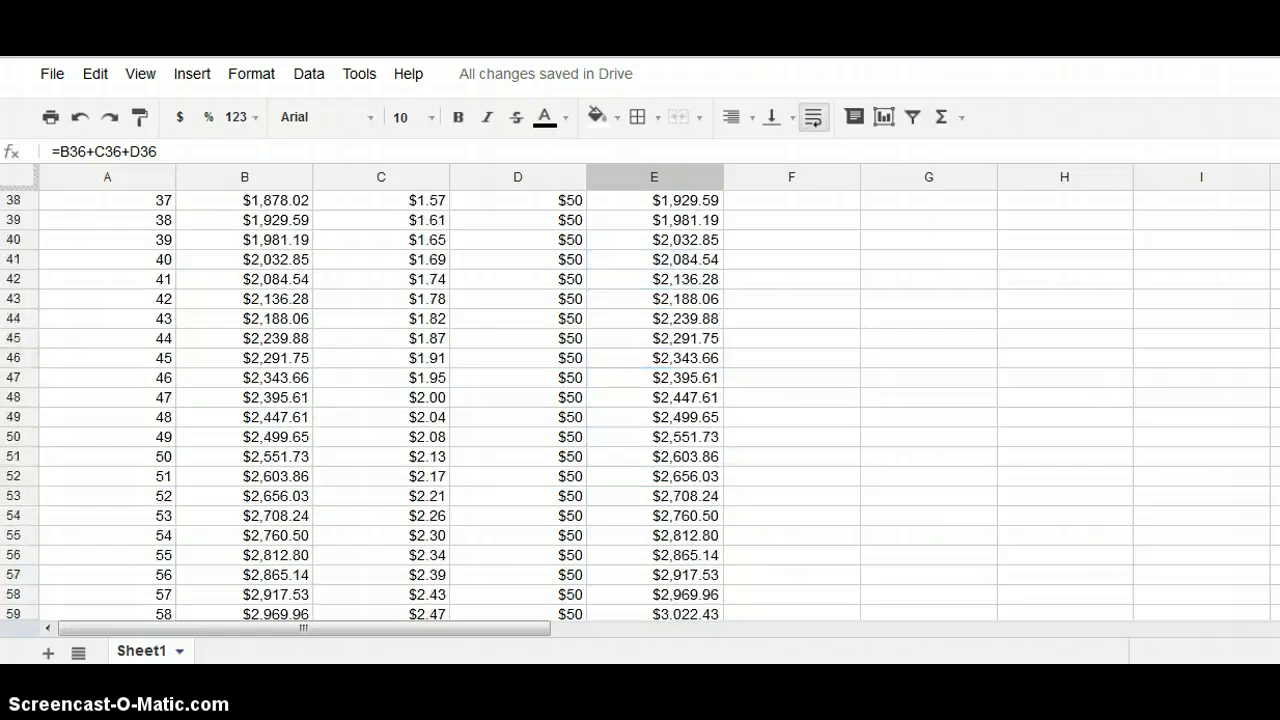
scroll(640, 400, "down", 8)
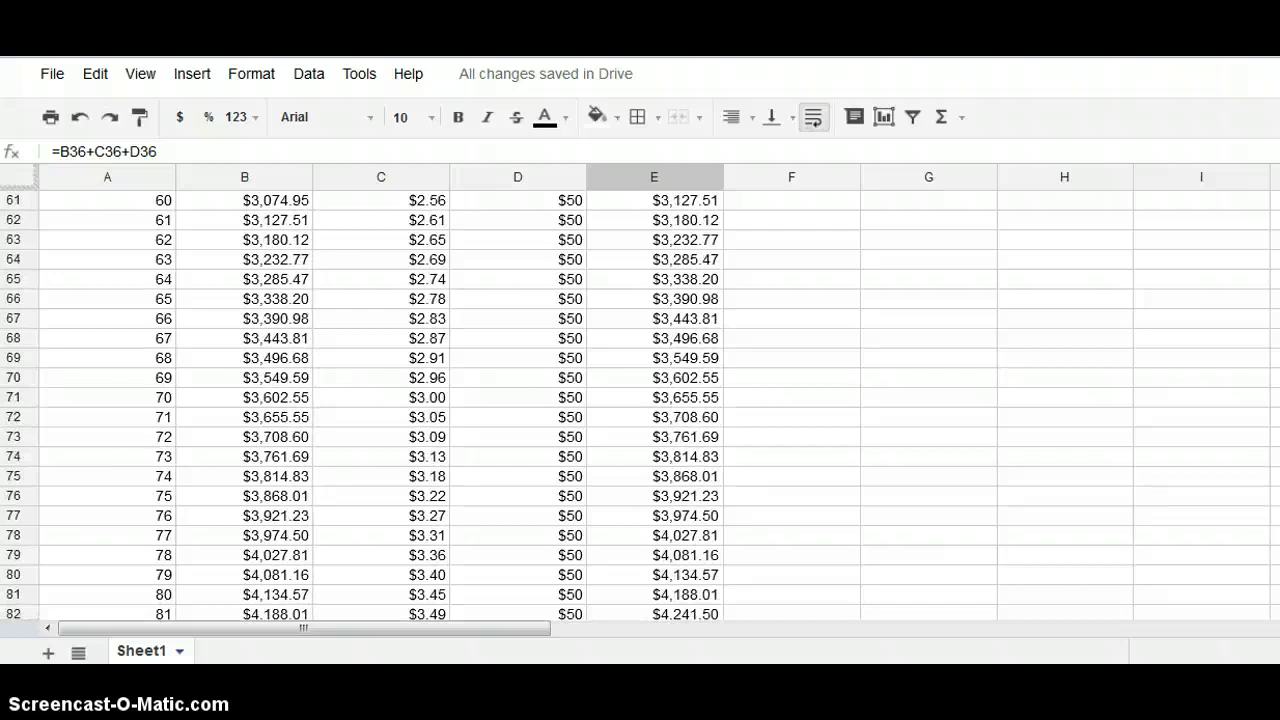
scroll(640, 400, "down", 6)
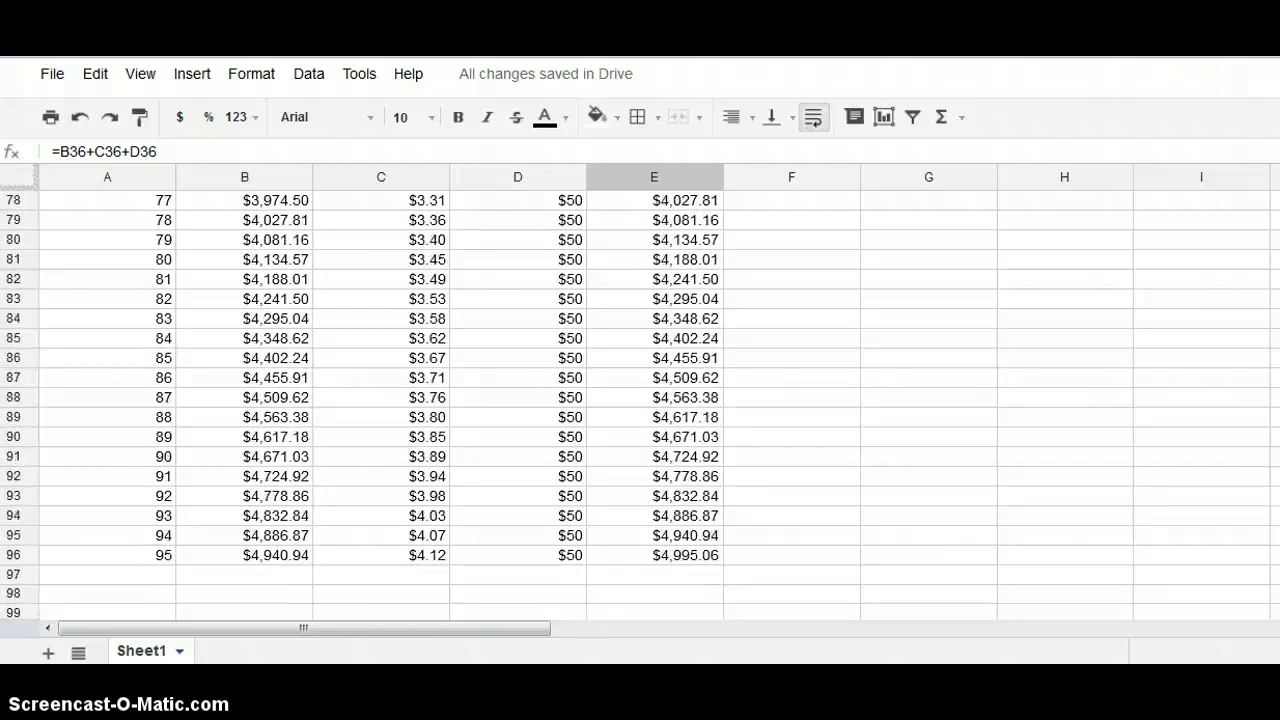
scroll(640, 400, "down", 2)
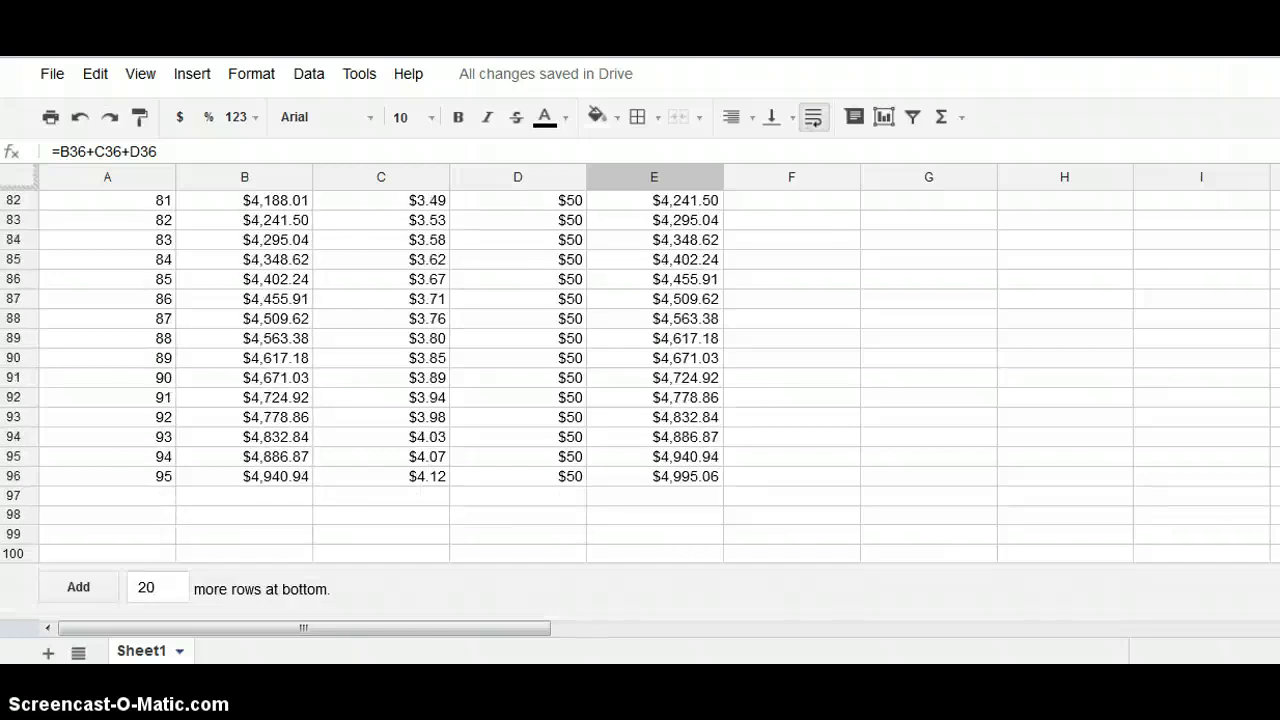
left_click(420, 479)
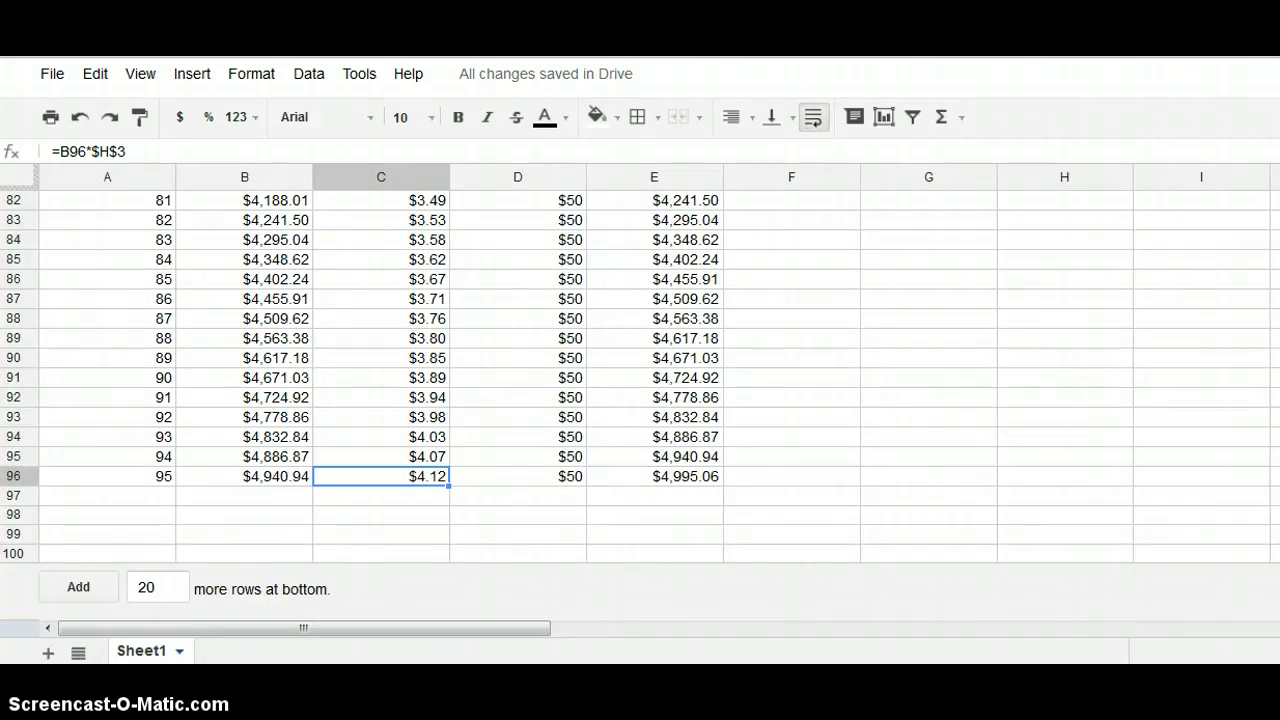
scroll(640, 400, "up", 20)
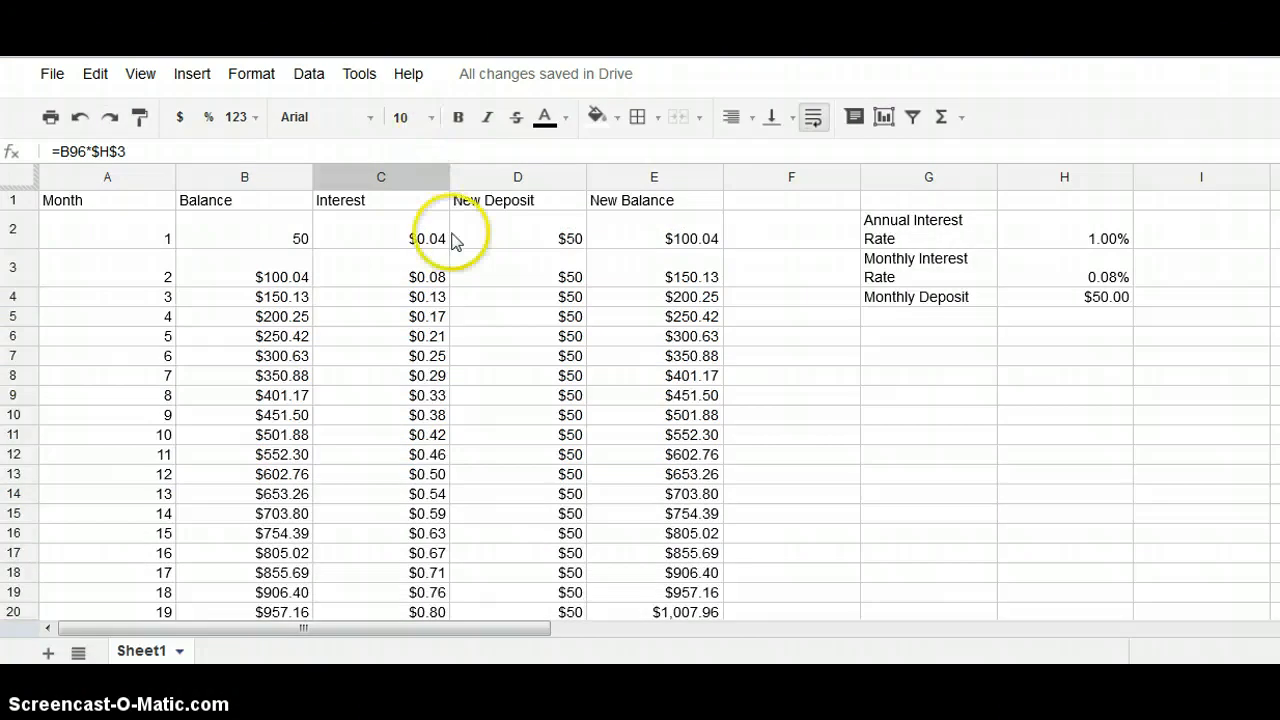